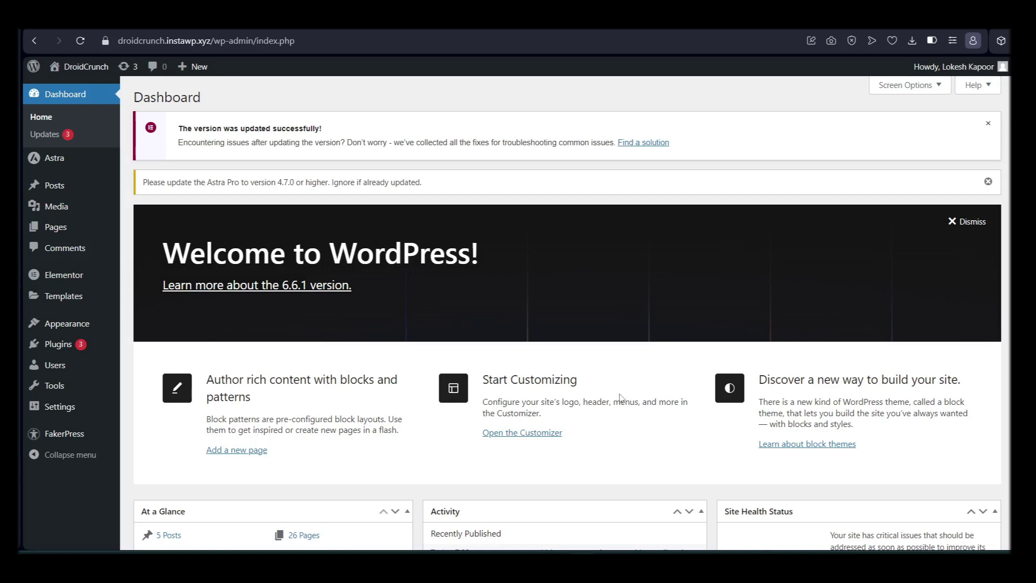
# Search the directory of new plugins for "Elementor header".
pyautogui.moveTo(82, 276)
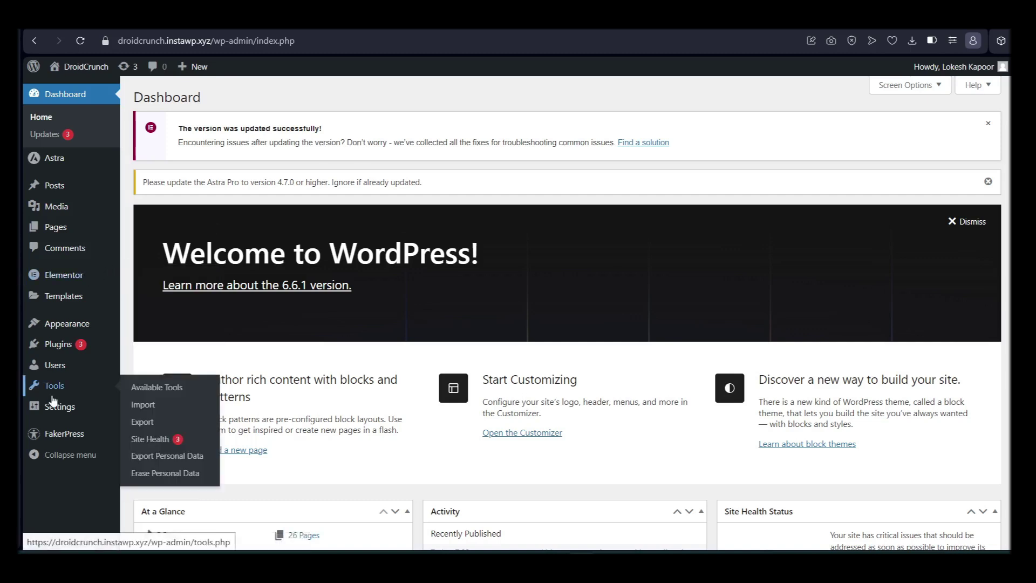
pyautogui.moveTo(68, 355)
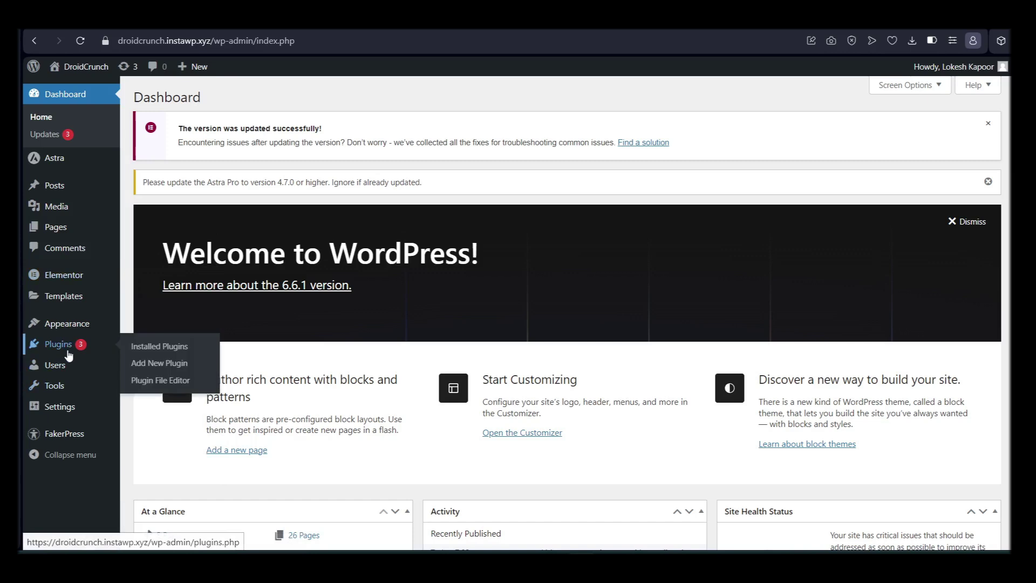
pyautogui.moveTo(122, 301)
pyautogui.click(181, 367)
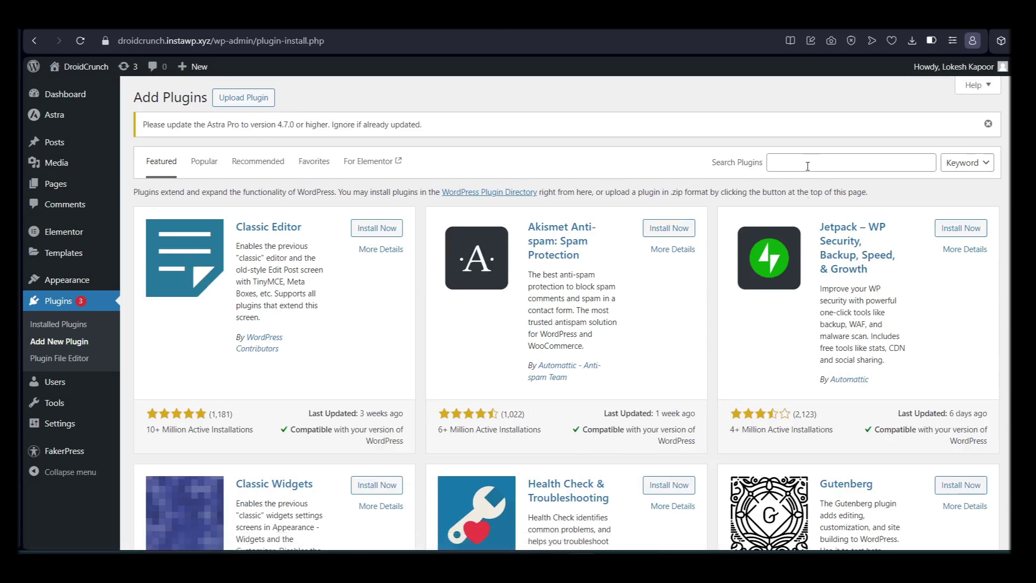
pyautogui.click(806, 167)
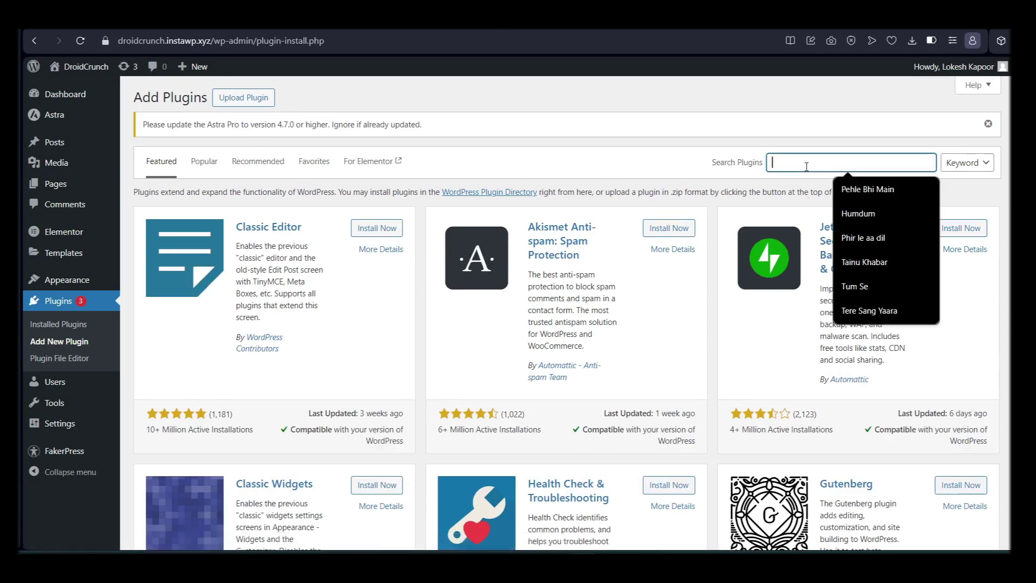
pyautogui.write('Elem')
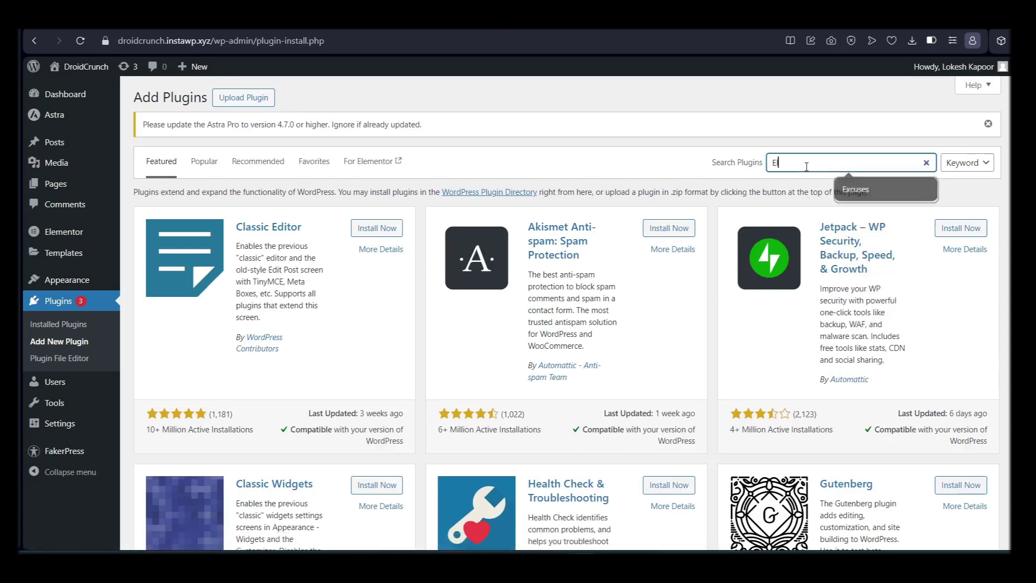
pyautogui.write('entor header')
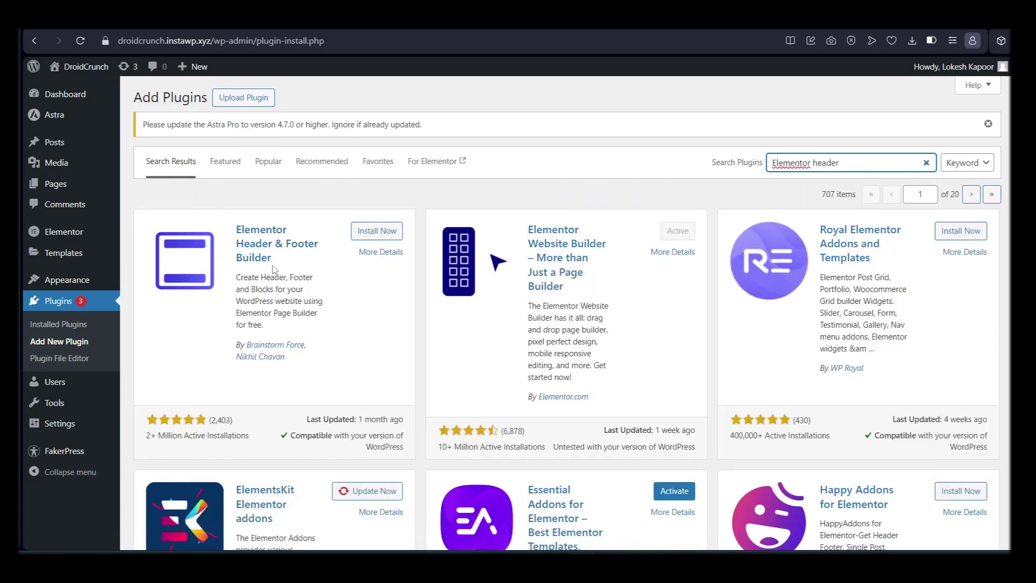
# Install and activate the Elementor Header & Footer Builder plugin.
pyautogui.click(370, 232)
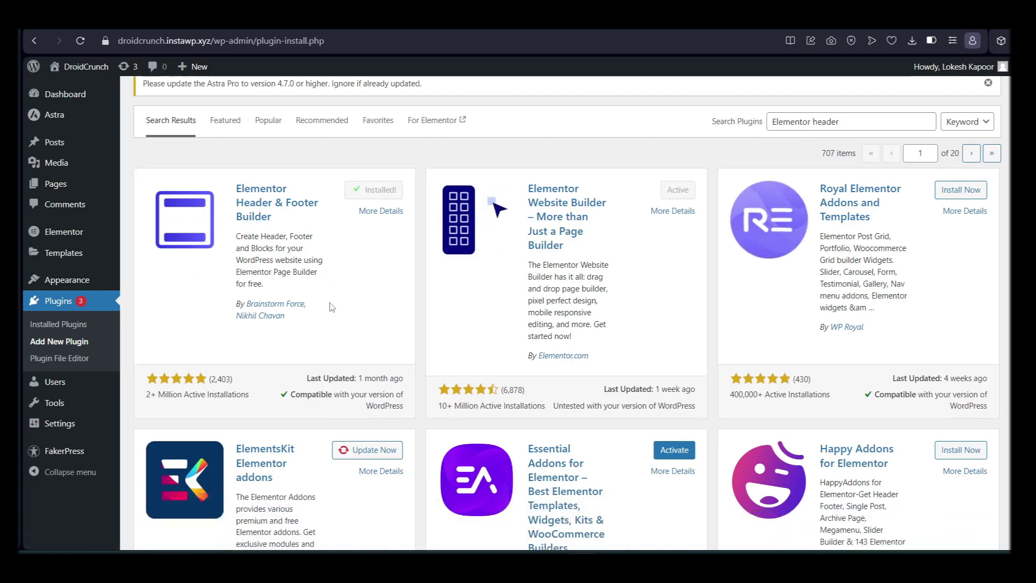
pyautogui.click(389, 236)
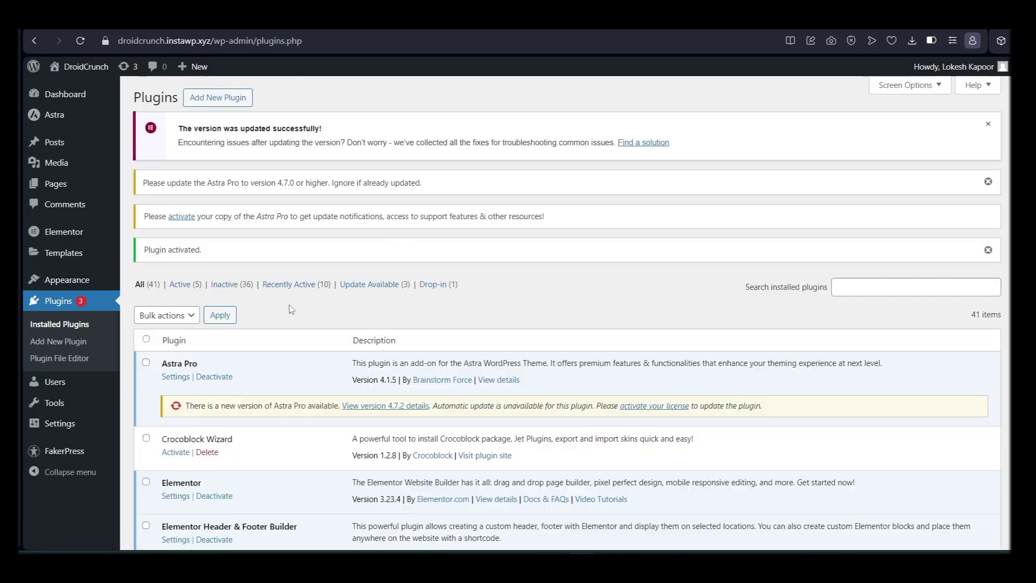
pyautogui.scroll(-4, 289, 366)
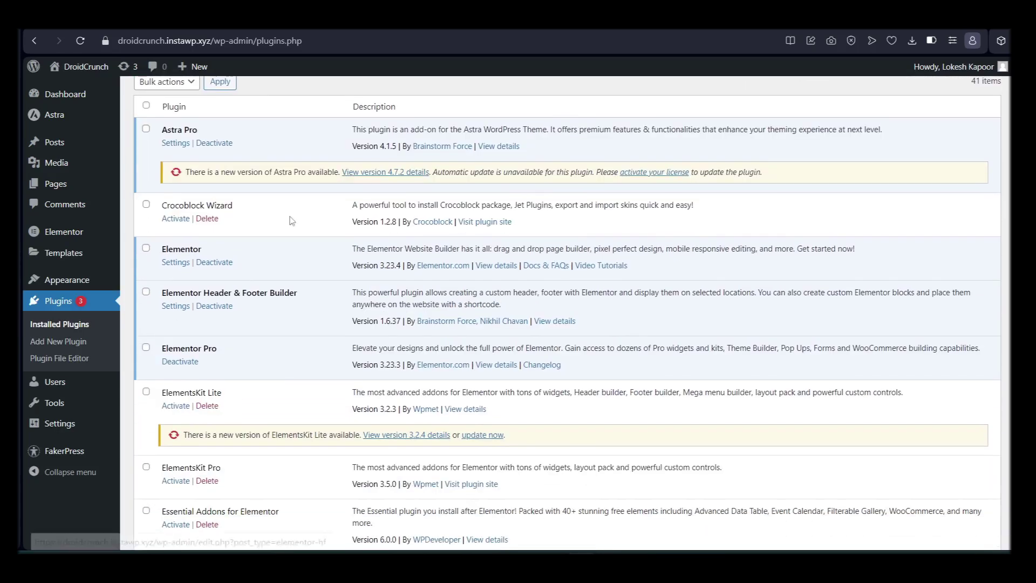
pyautogui.scroll(1, 278, 284)
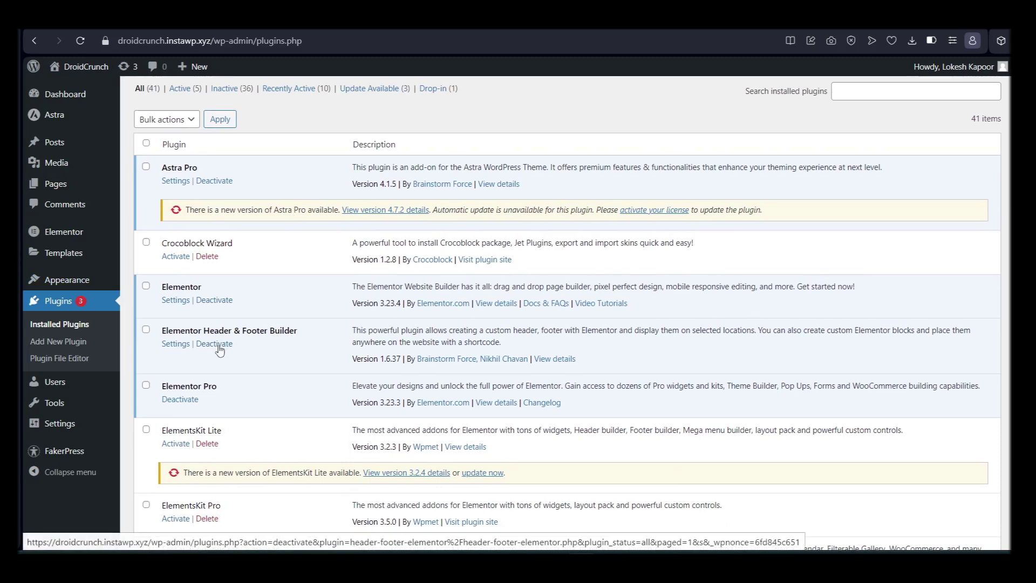
pyautogui.scroll(1, 212, 394)
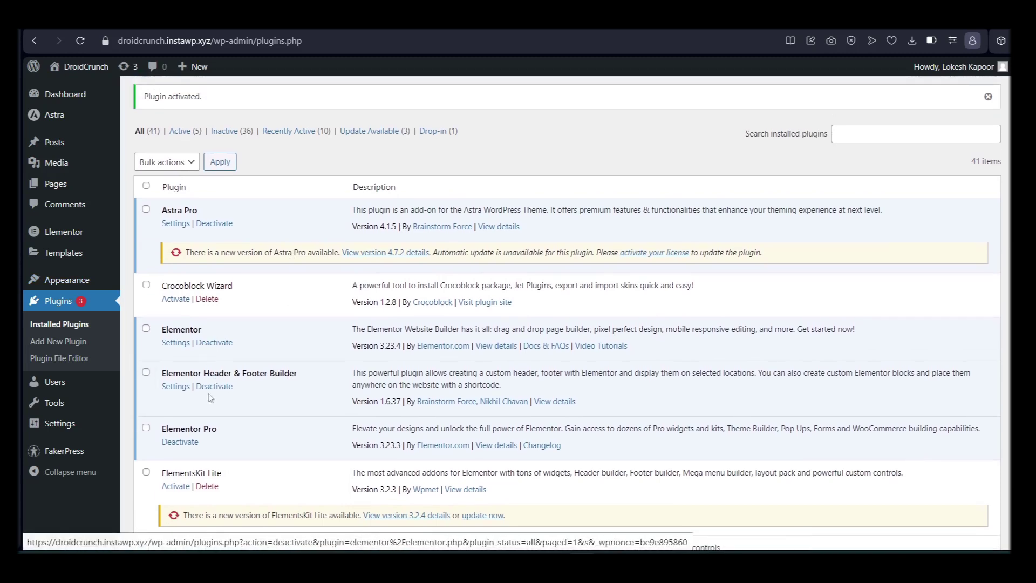
# Start a new template in Elementor Header & Footer Builder.
pyautogui.click(76, 283)
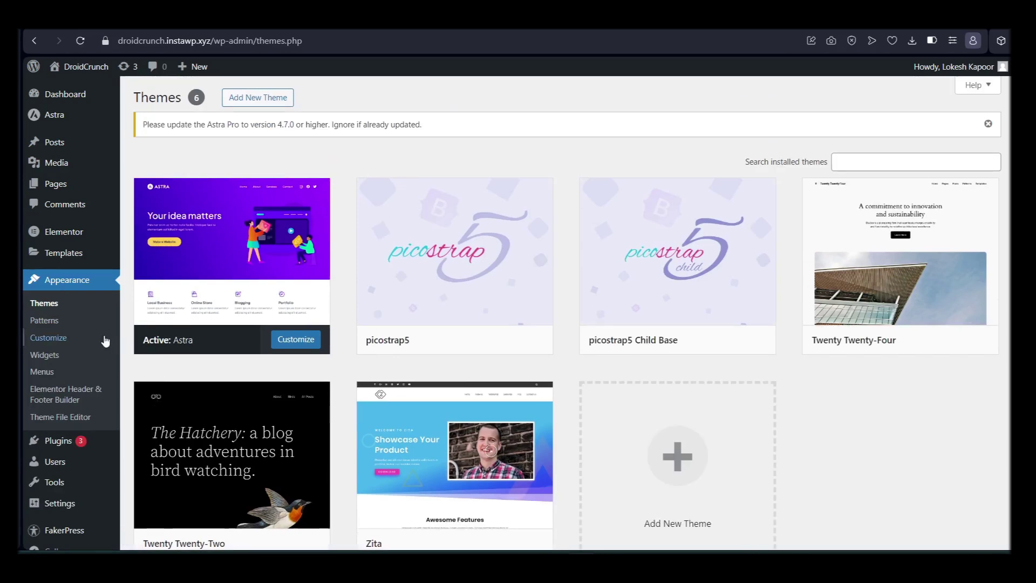
pyautogui.click(63, 400)
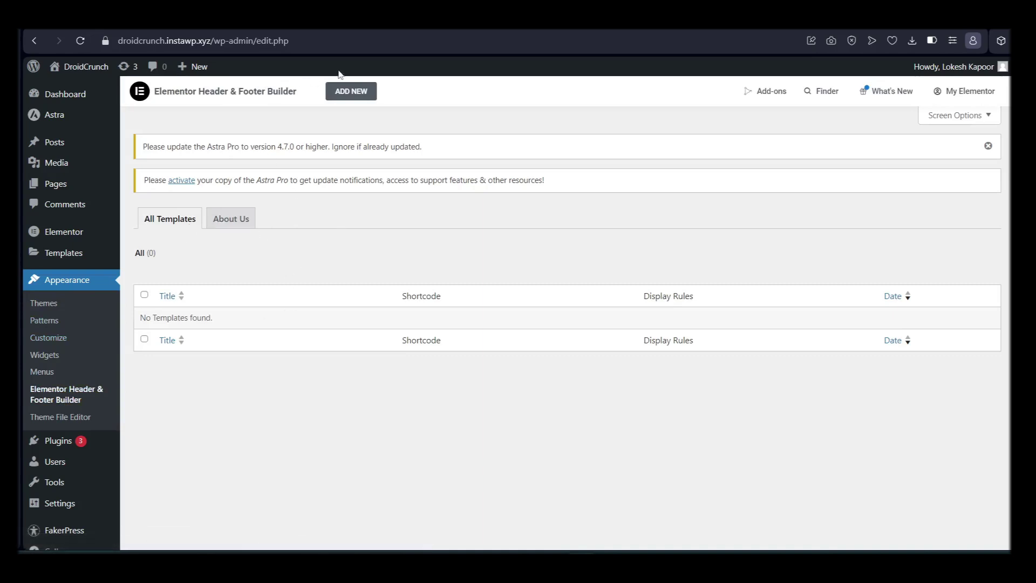
pyautogui.click(351, 99)
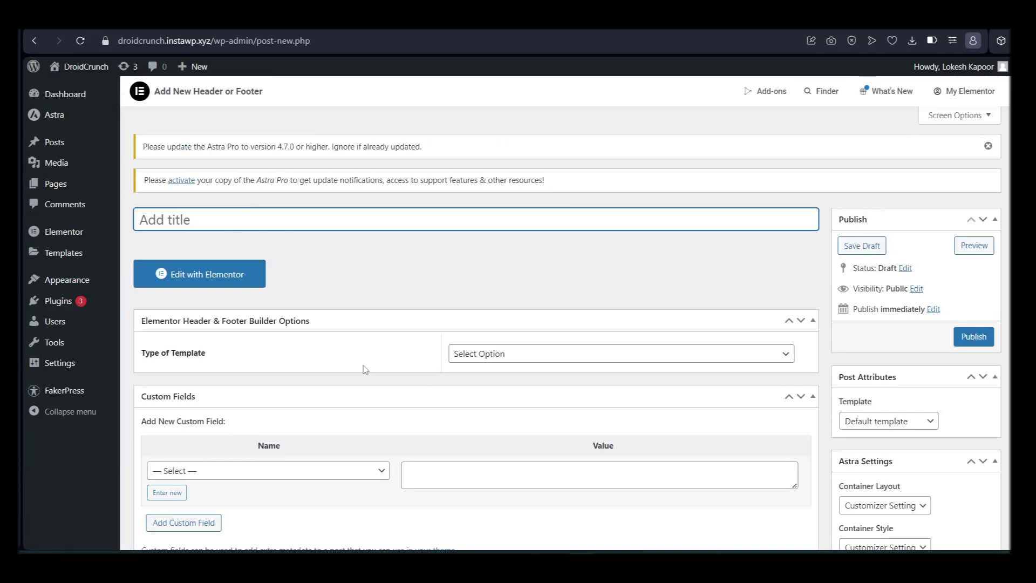
pyautogui.scroll(-2, 363, 369)
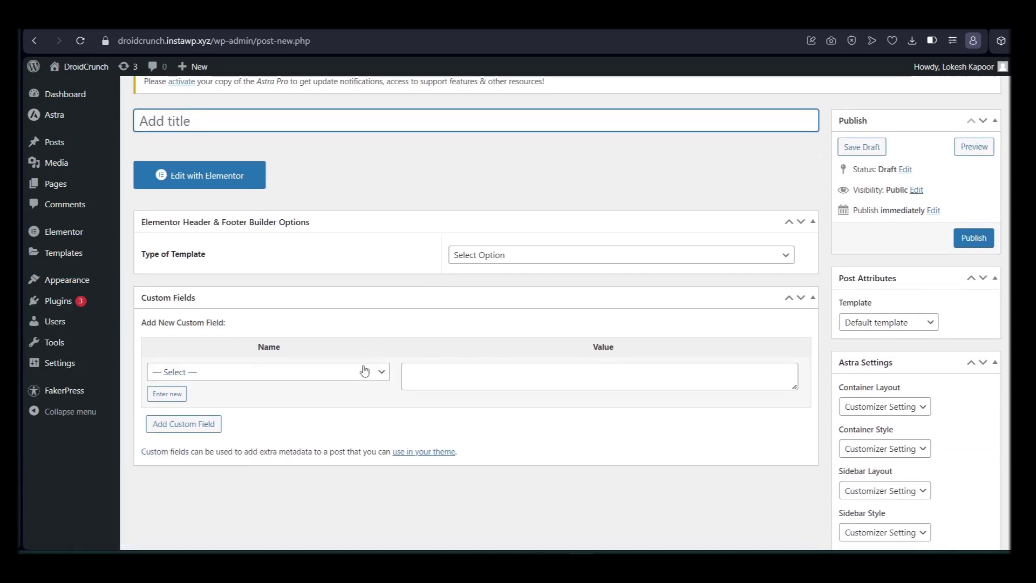
pyautogui.scroll(2, 364, 370)
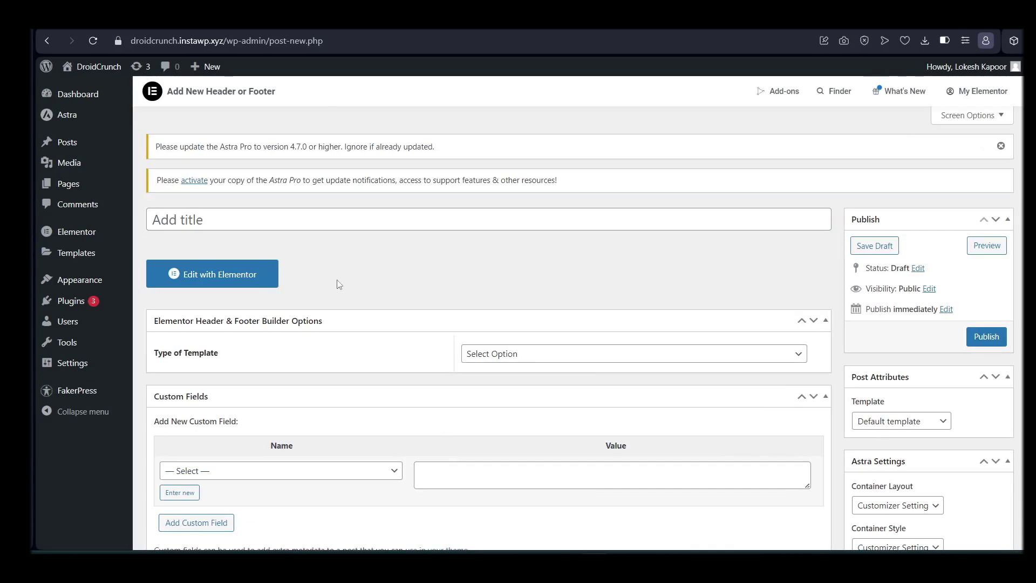
# Title the new template "Footer" and set its template type to Footer.
pyautogui.click(224, 214)
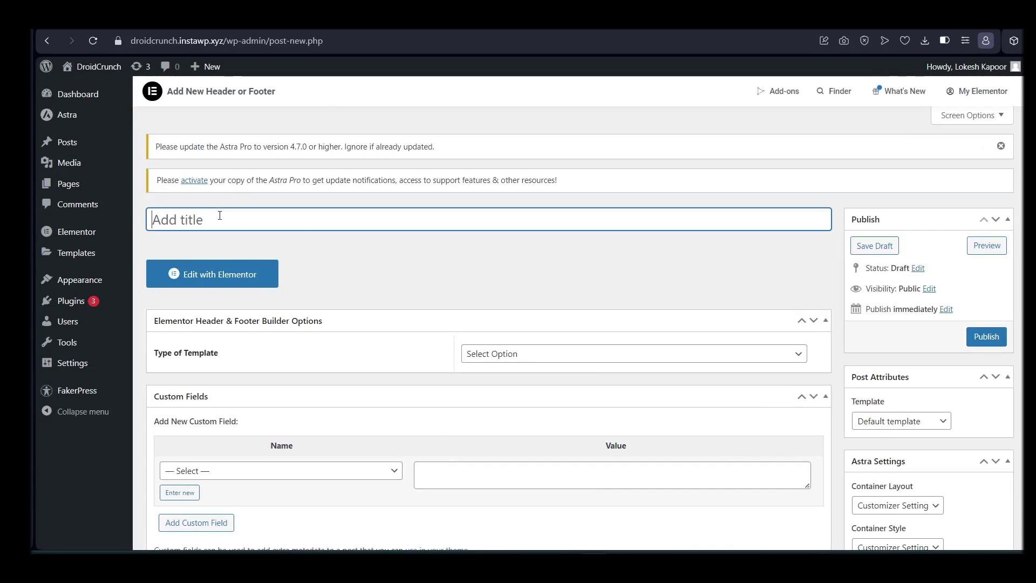
pyautogui.write('Footer')
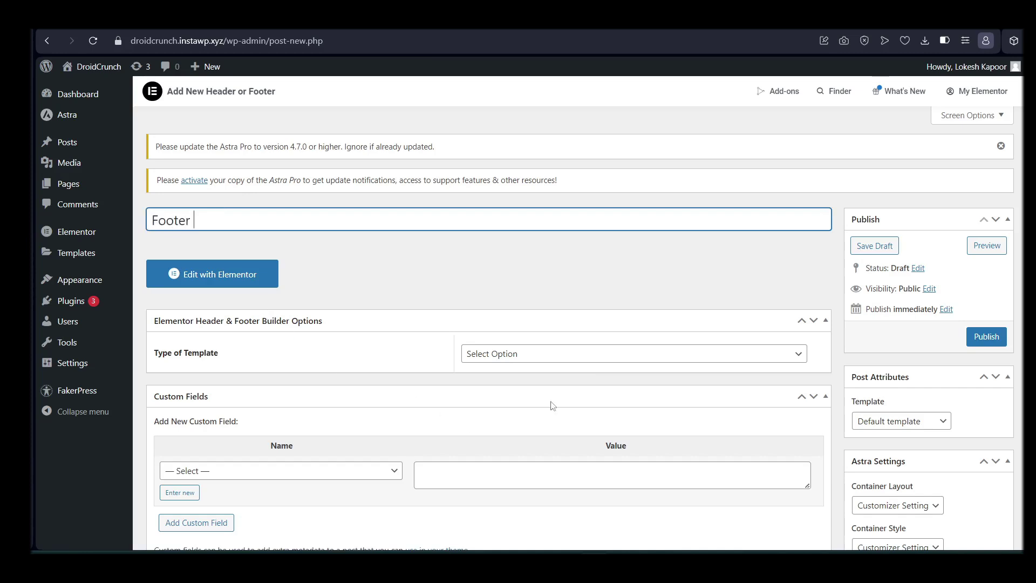
pyautogui.click(796, 358)
pyautogui.click(579, 409)
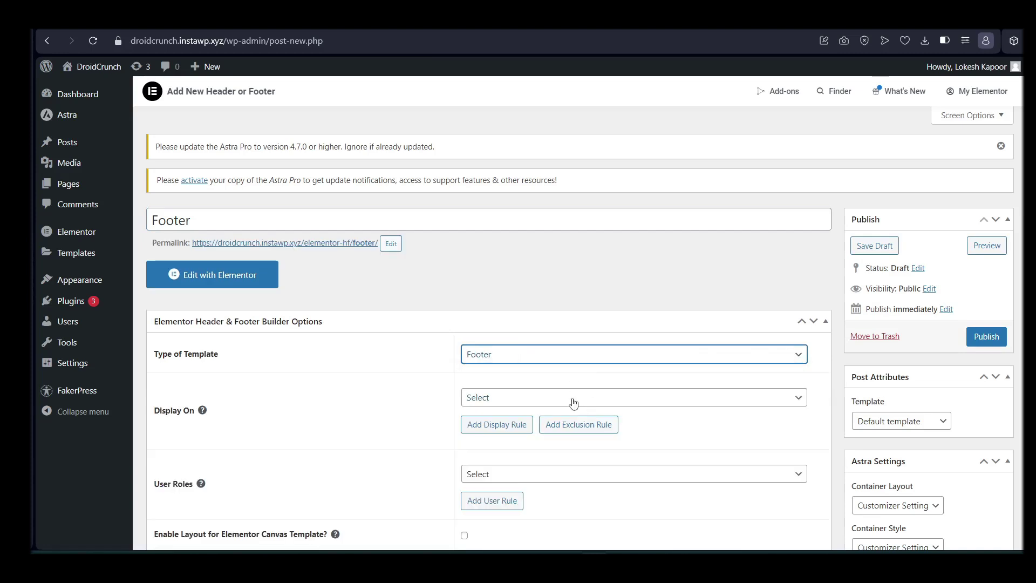
# Set the footer template's display rule to Entire Website.
pyautogui.scroll(-1, 572, 403)
pyautogui.scroll(1, 573, 403)
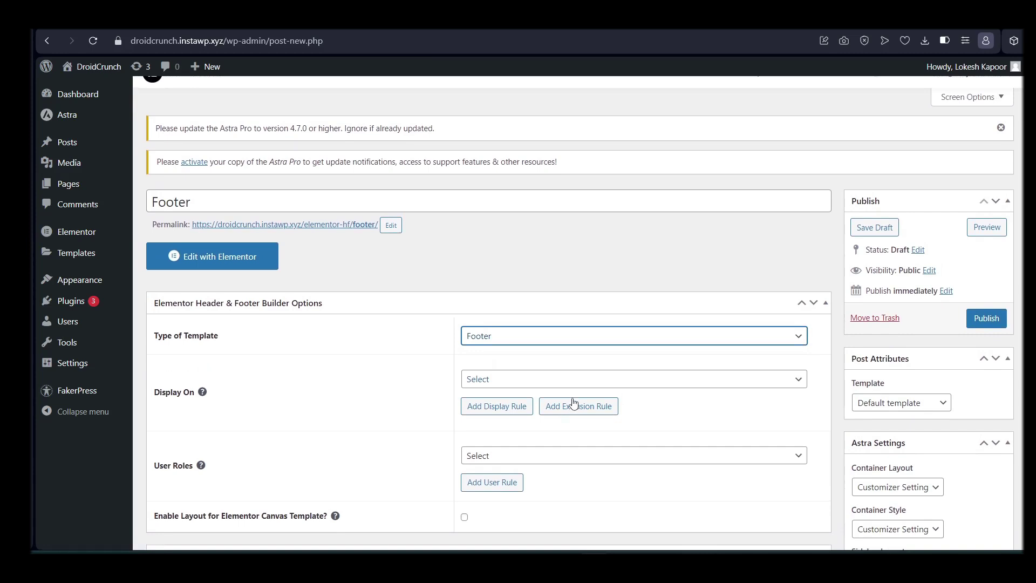
pyautogui.scroll(1, 573, 403)
pyautogui.click(731, 391)
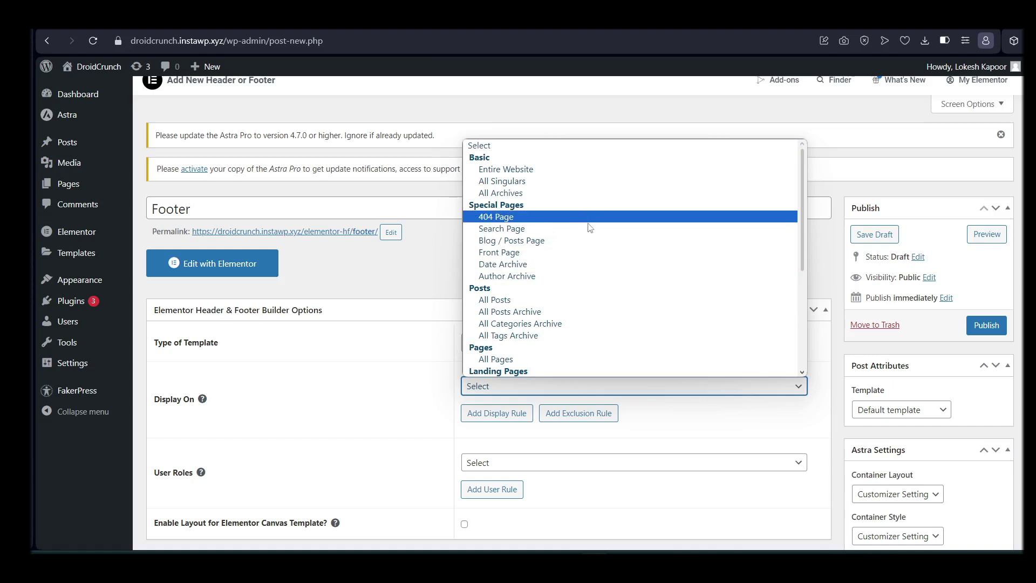
pyautogui.scroll(-1, 589, 232)
pyautogui.click(591, 264)
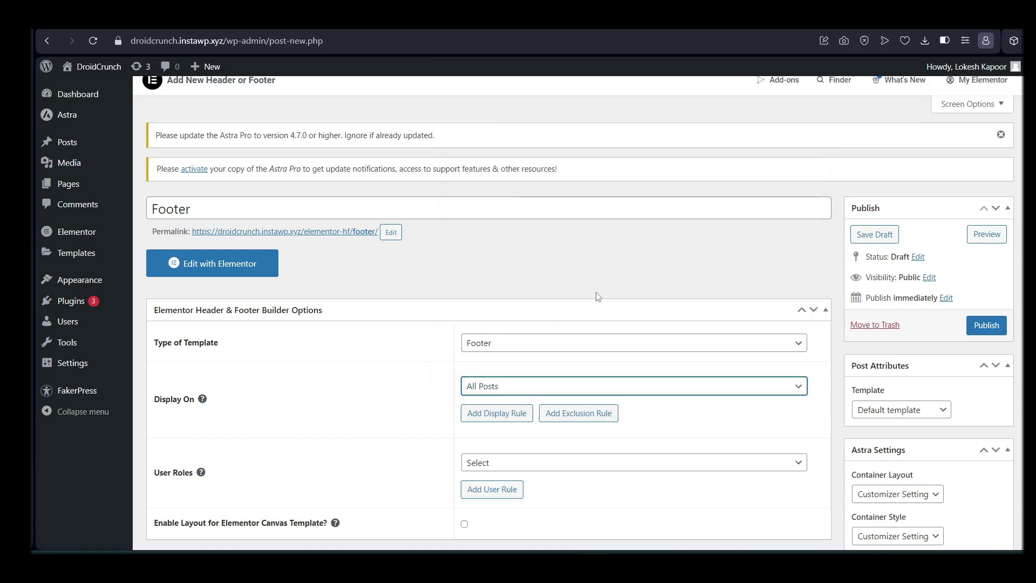
pyautogui.click(757, 382)
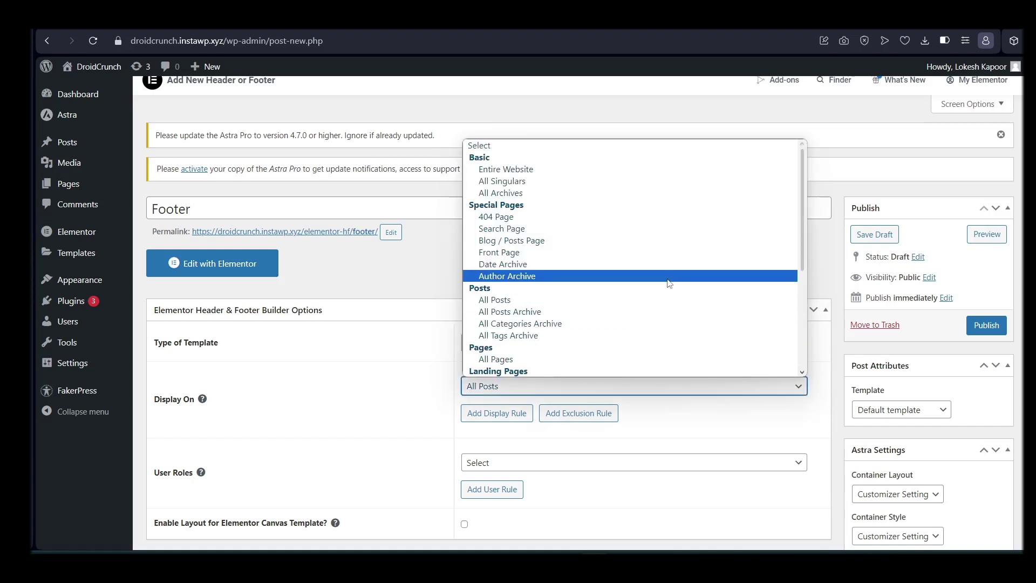
pyautogui.click(581, 170)
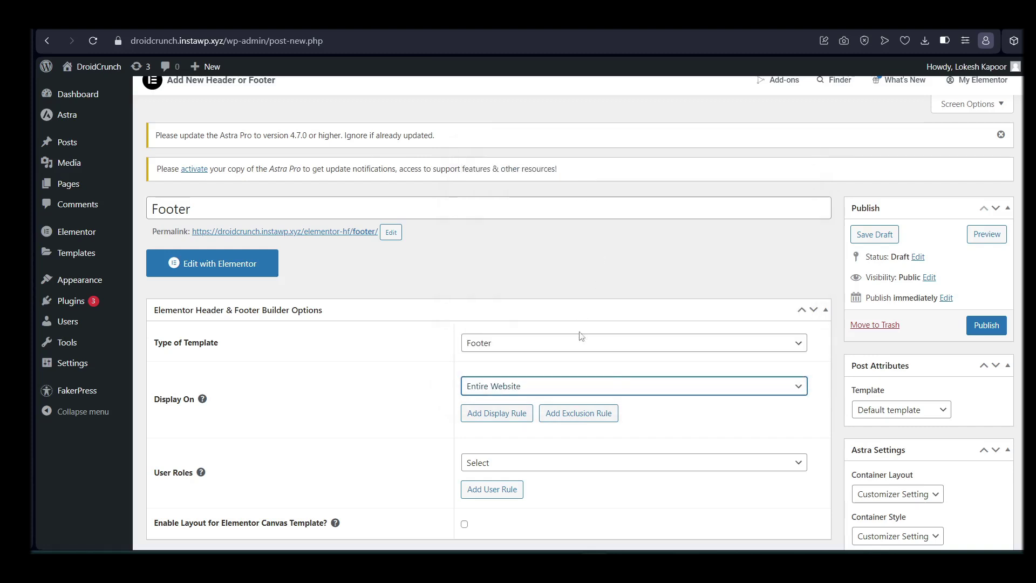
# Set the footer template's user roles to All and publish the template.
pyautogui.scroll(-2, 730, 432)
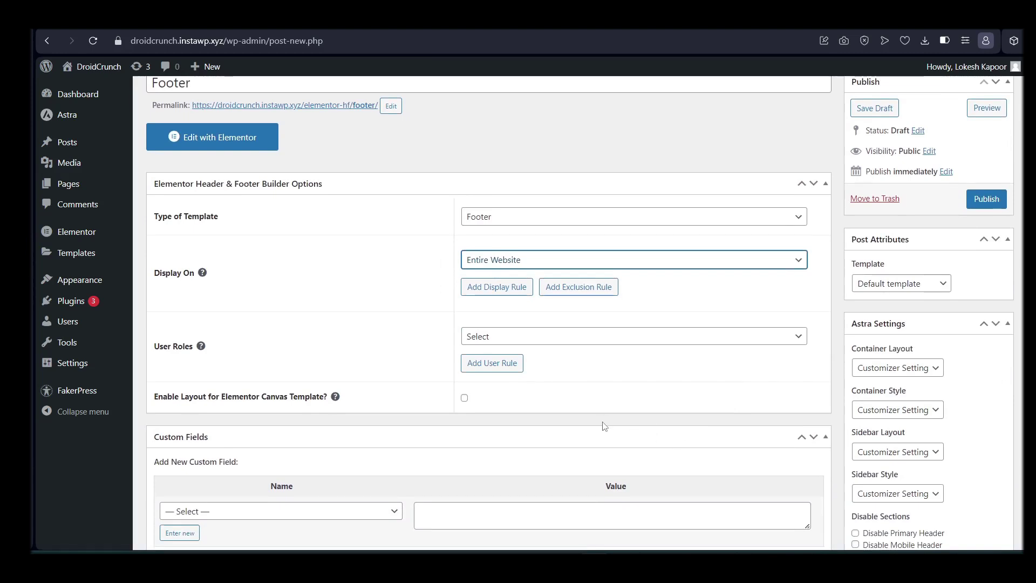
pyautogui.scroll(-1, 604, 427)
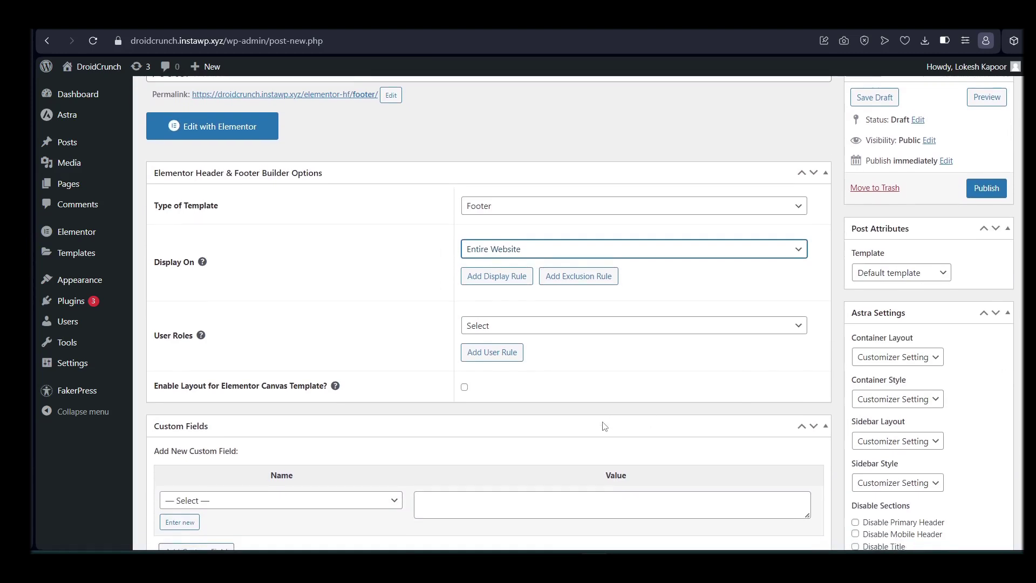
pyautogui.scroll(1, 603, 426)
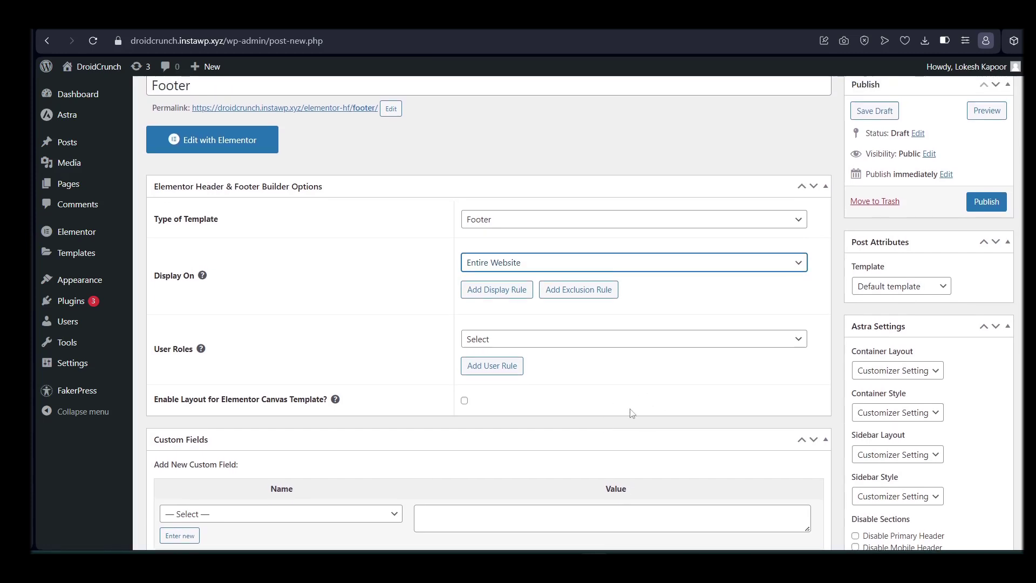
pyautogui.click(669, 341)
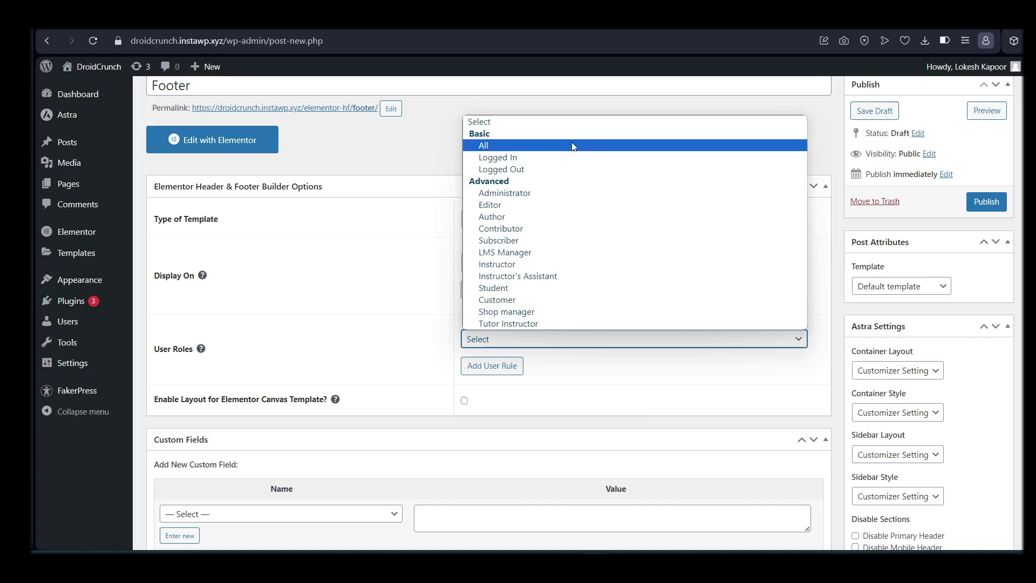
pyautogui.click(526, 147)
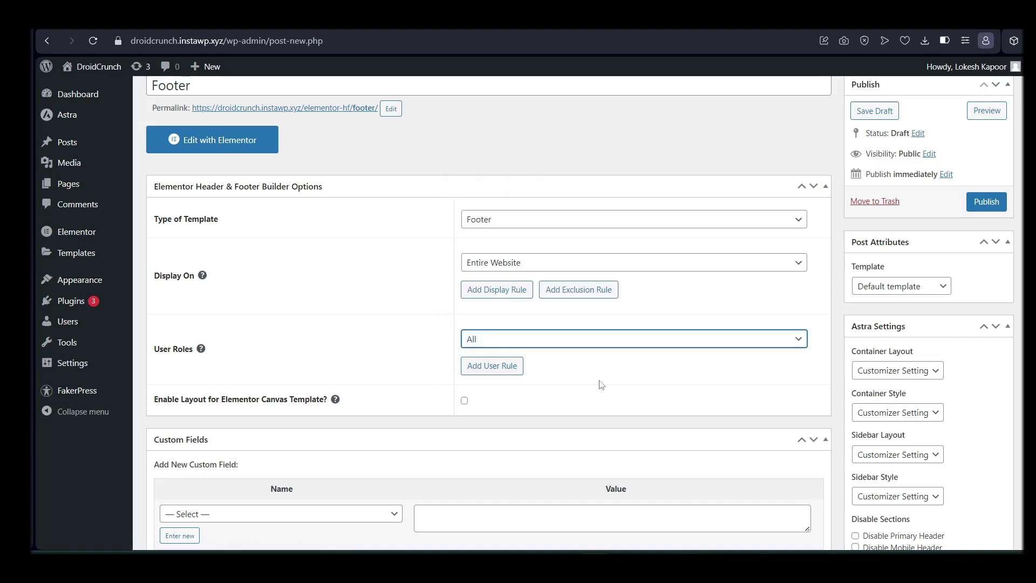
pyautogui.click(987, 202)
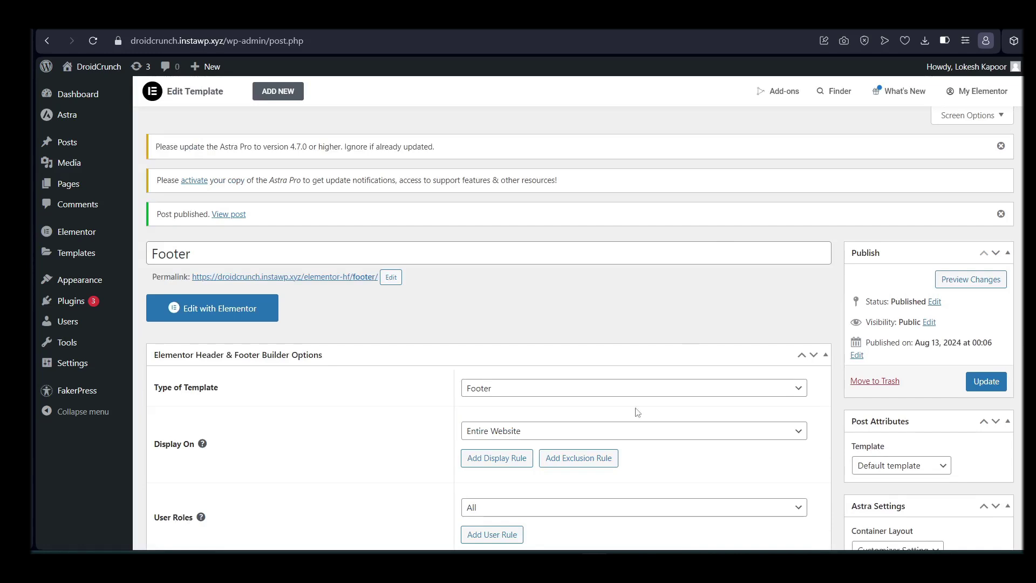
# Open the published Footer template for editing in Elementor.
pyautogui.scroll(-2, 702, 380)
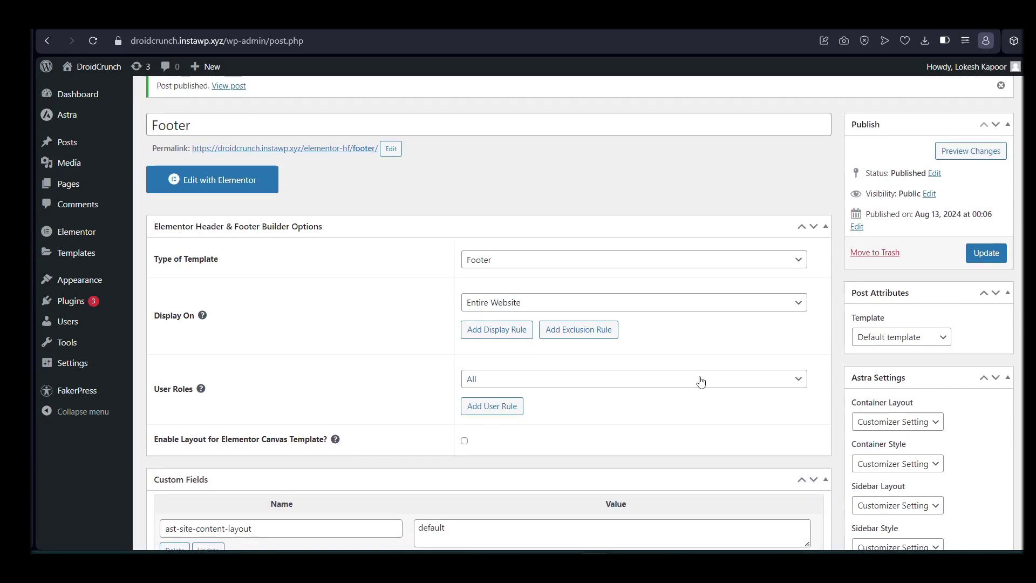
pyautogui.scroll(2, 492, 266)
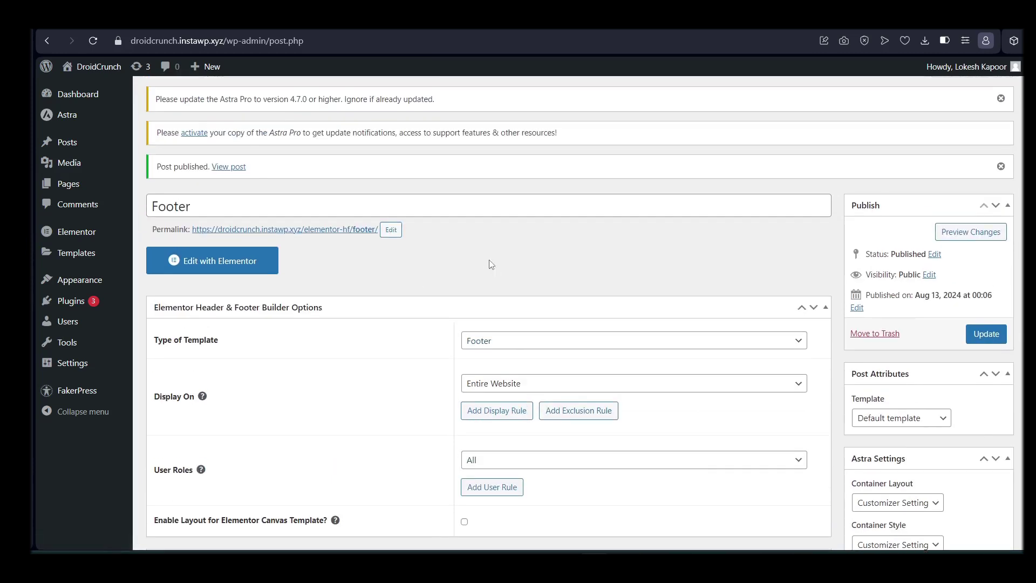
pyautogui.click(226, 261)
pyautogui.scroll(-2, 626, 412)
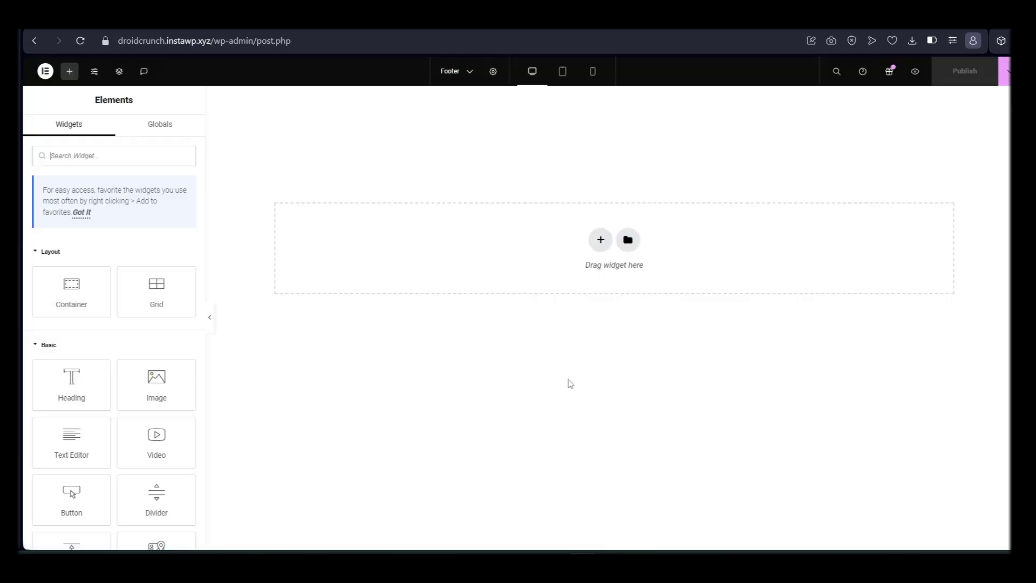
# Add a Flexbox container with three columns, using the structure with a wide middle column and narrow side columns.
pyautogui.click(600, 241)
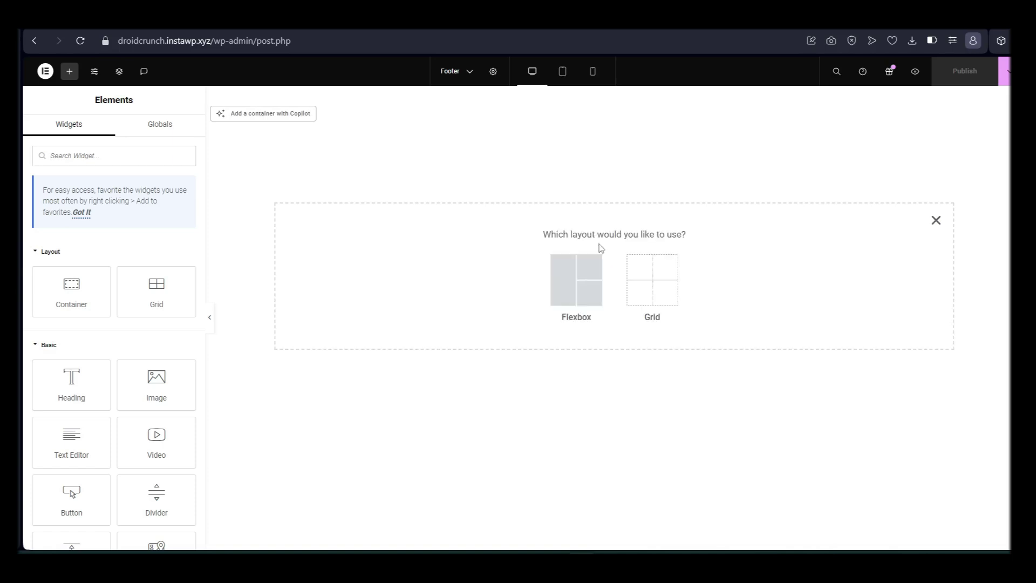
pyautogui.click(578, 291)
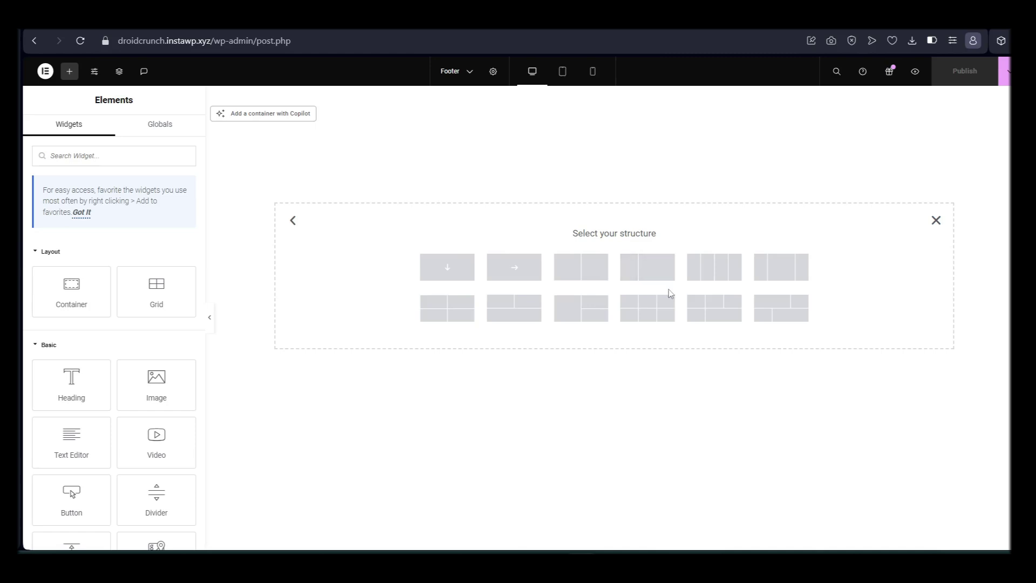
pyautogui.click(782, 279)
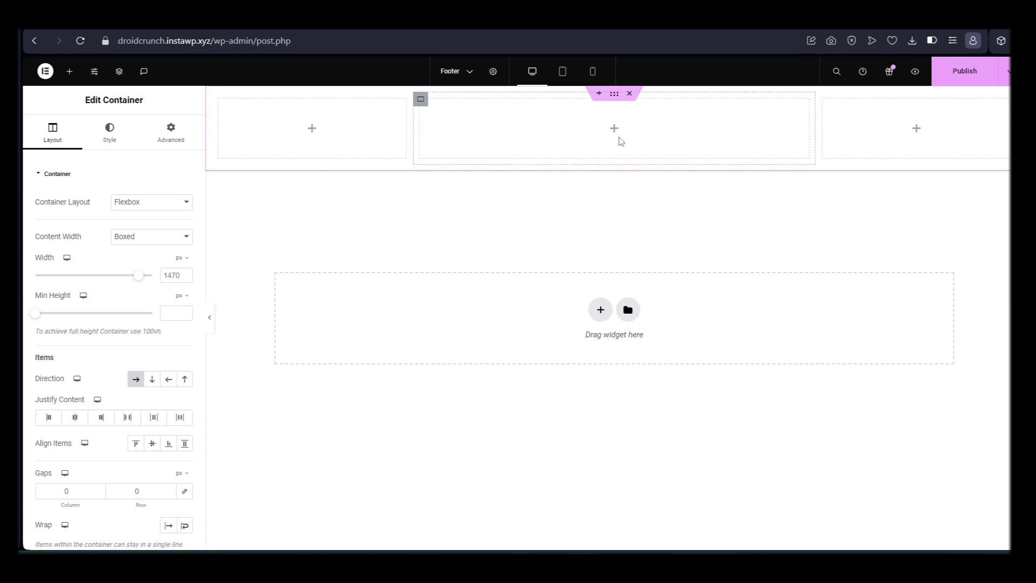
# Find the Image widget and place it in the container's middle column.
pyautogui.click(66, 78)
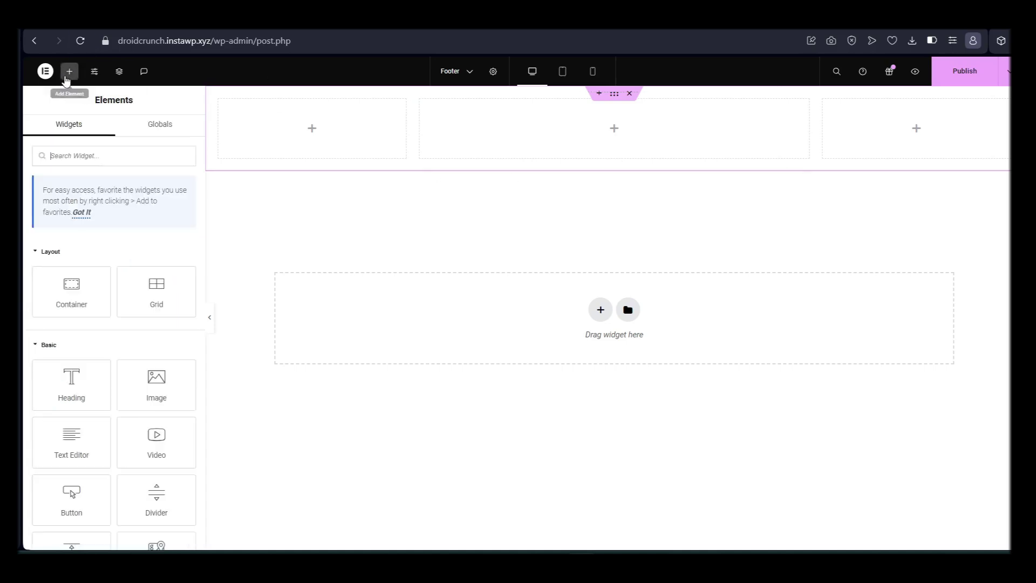
pyautogui.click(86, 156)
pyautogui.write('Image')
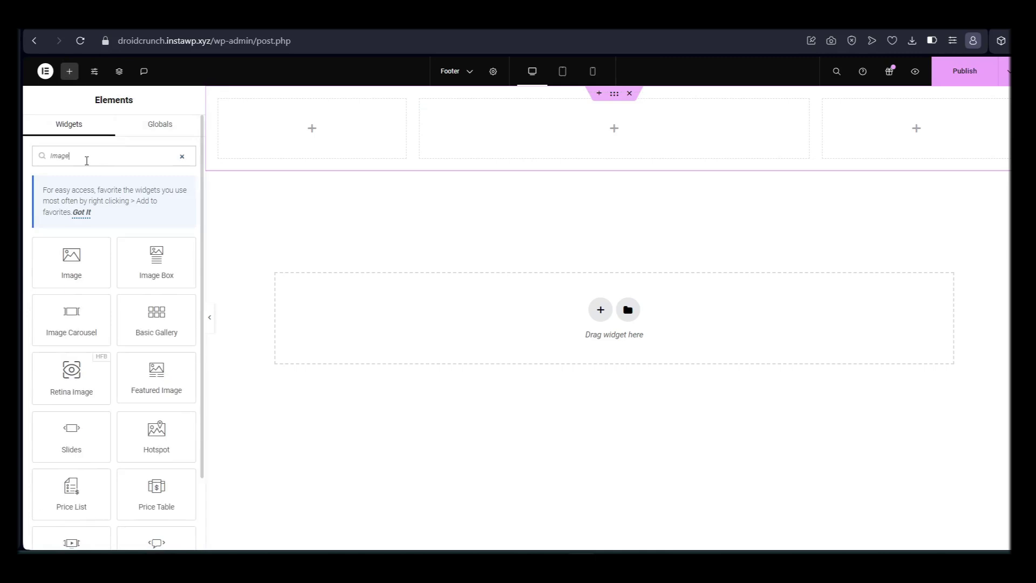
pyautogui.moveTo(71, 261); pyautogui.dragTo(620, 132)
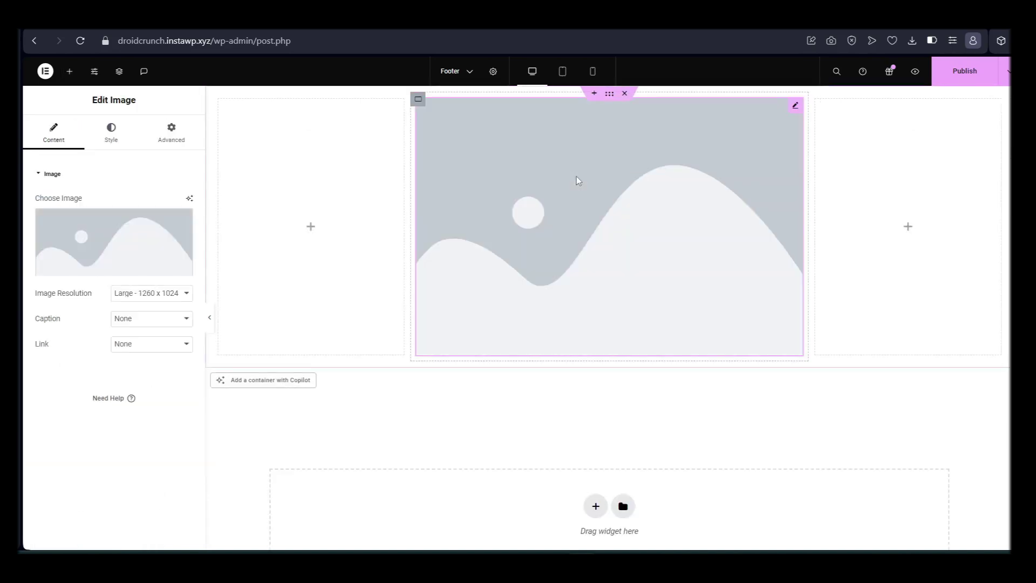
# Upload Queens.jpeg from the Downloads folder as the file for the image widget.
pyautogui.moveTo(135, 240)
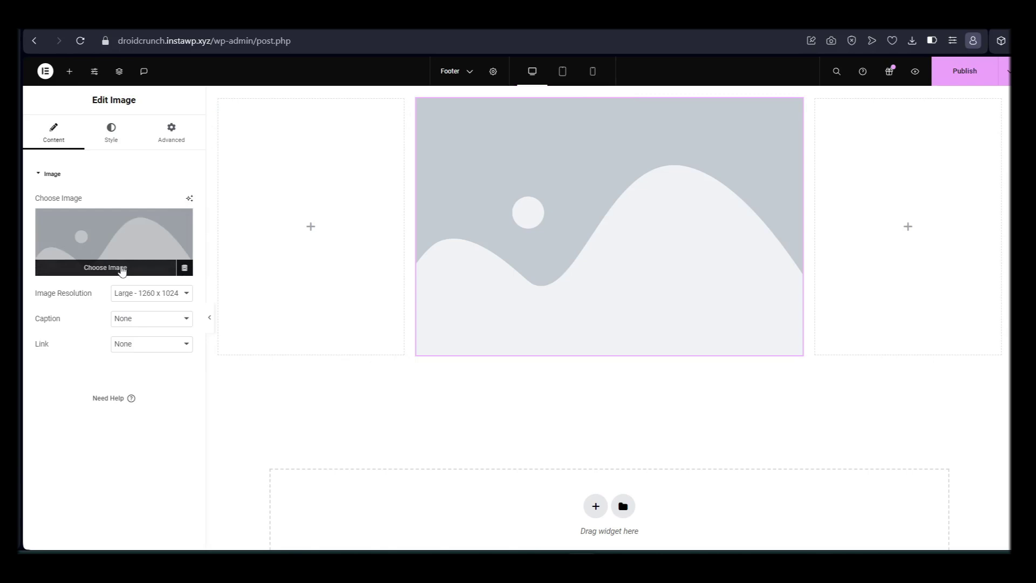
pyautogui.click(122, 268)
pyautogui.click(190, 115)
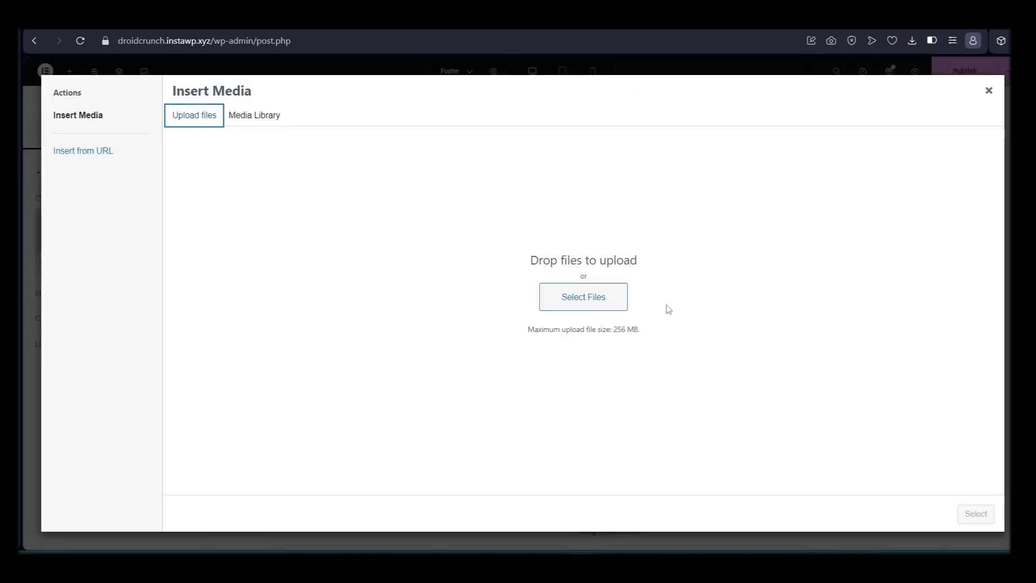
pyautogui.click(600, 308)
pyautogui.click(613, 211)
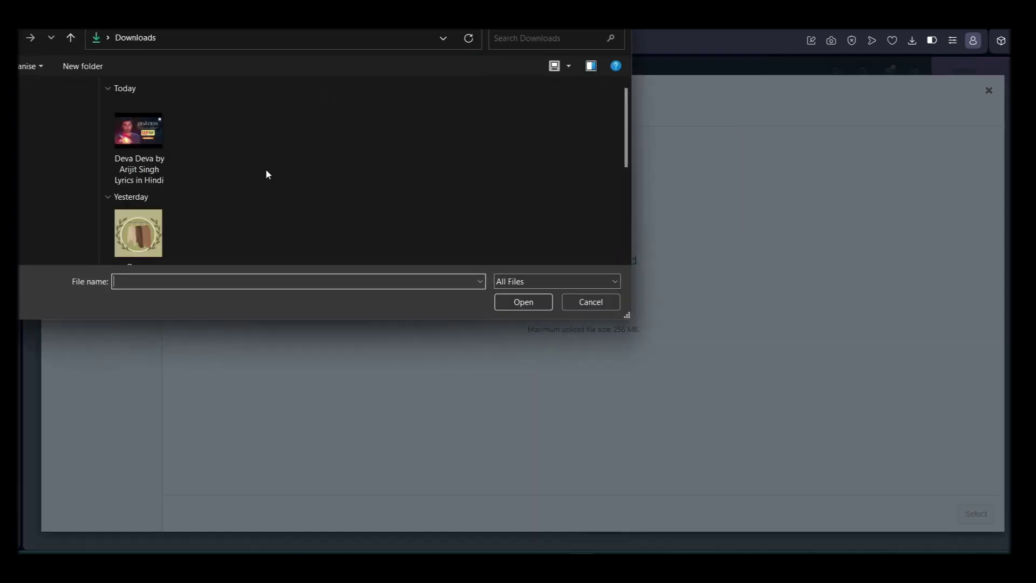
pyautogui.click(146, 226)
pyautogui.click(500, 302)
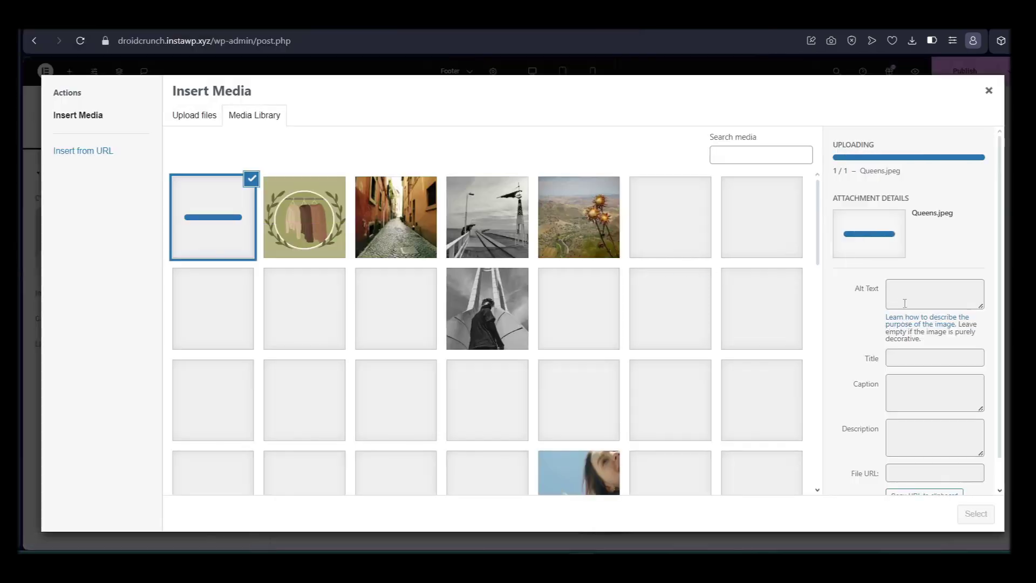
# Copy the uploaded image's title "Queens" into its alt text and insert the image into the widget.
pyautogui.click(935, 334)
pyautogui.hotkey('ctrl', 'a')
pyautogui.hotkey('ctrl', 'c')
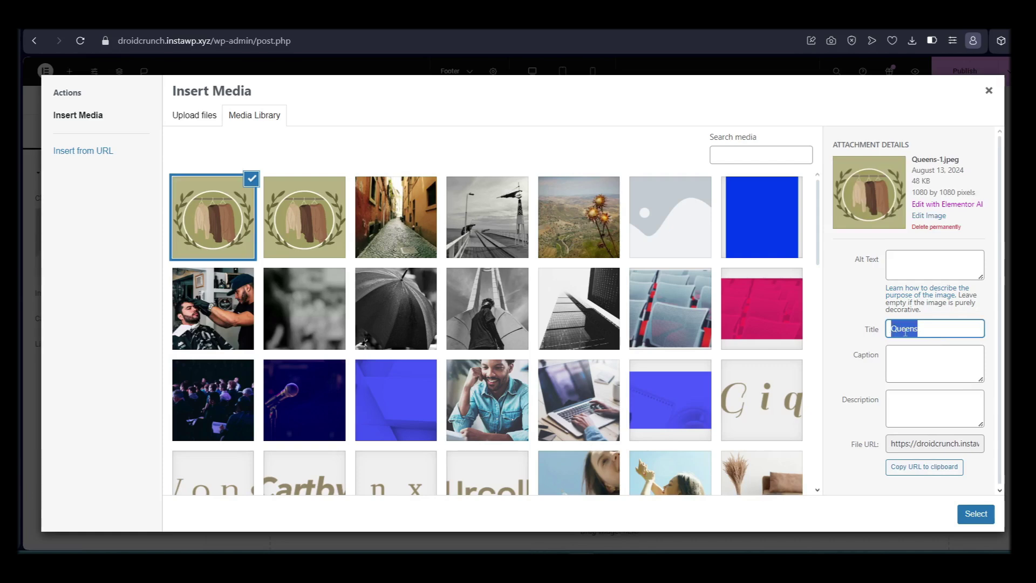
pyautogui.click(935, 264)
pyautogui.hotkey('ctrl', 'v')
pyautogui.click(982, 519)
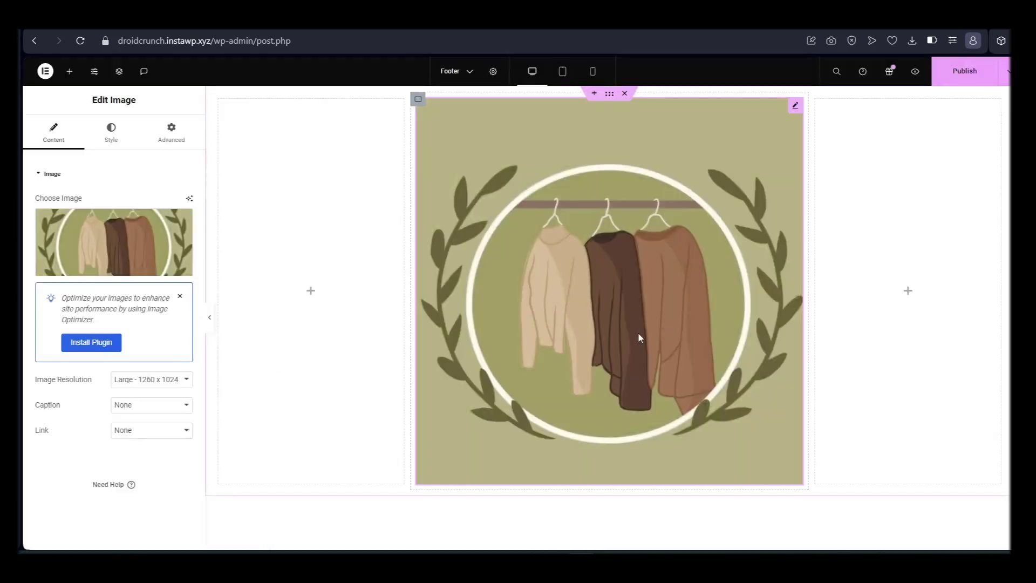
# Set the logo image's width to 50%, max width to 45% and height to 274 px.
pyautogui.click(112, 142)
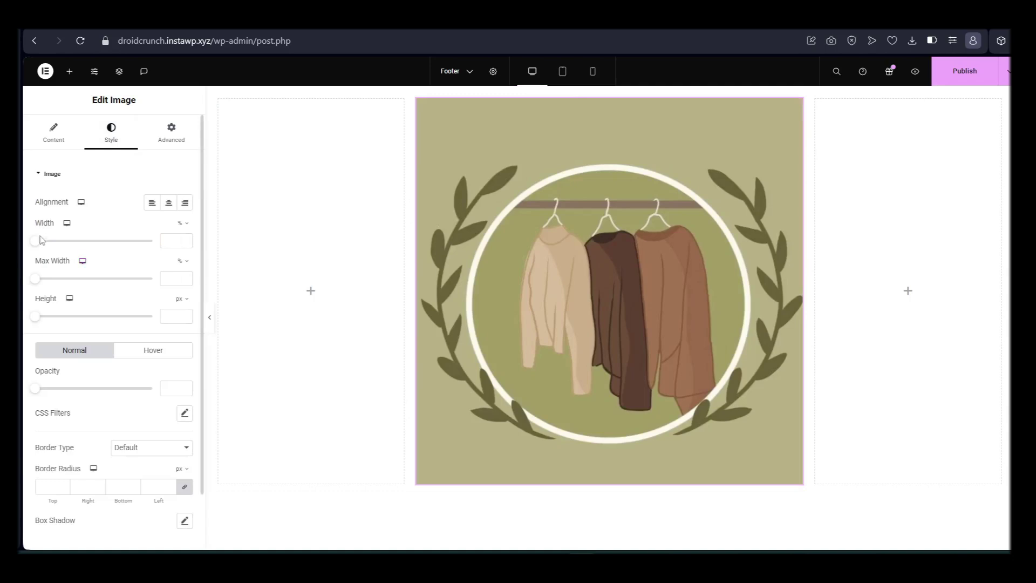
pyautogui.moveTo(35, 241); pyautogui.dragTo(95, 249)
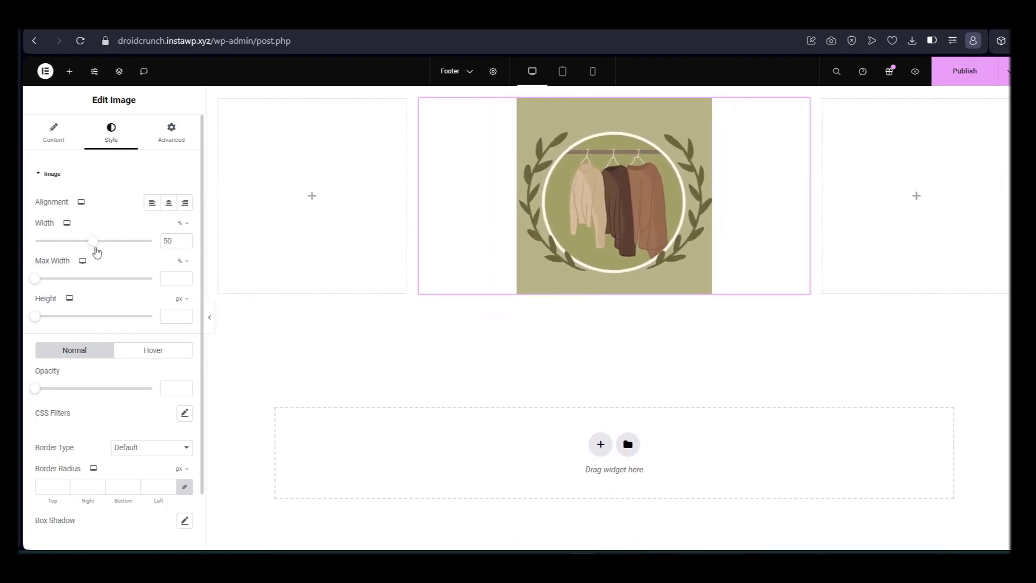
pyautogui.moveTo(96, 287); pyautogui.dragTo(88, 287)
pyautogui.moveTo(87, 323)
pyautogui.mouseDown()
pyautogui.moveTo(116, 323)
pyautogui.moveTo(100, 322)
pyautogui.mouseUp()
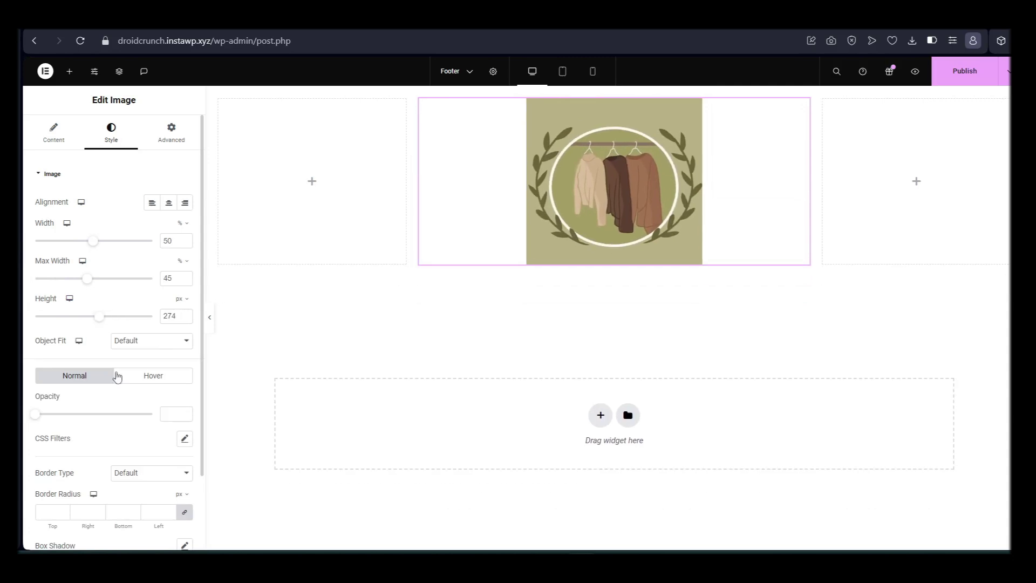
# Give the logo image a Solid border type.
pyautogui.scroll(-2, 116, 377)
pyautogui.click(152, 384)
pyautogui.click(167, 423)
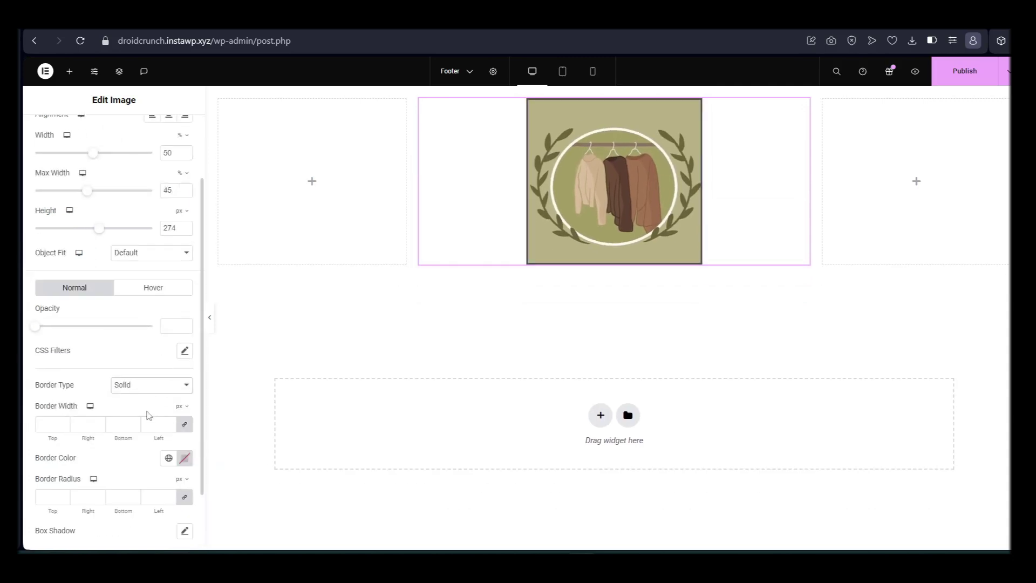
pyautogui.scroll(-1, 146, 417)
pyautogui.scroll(-1, 141, 374)
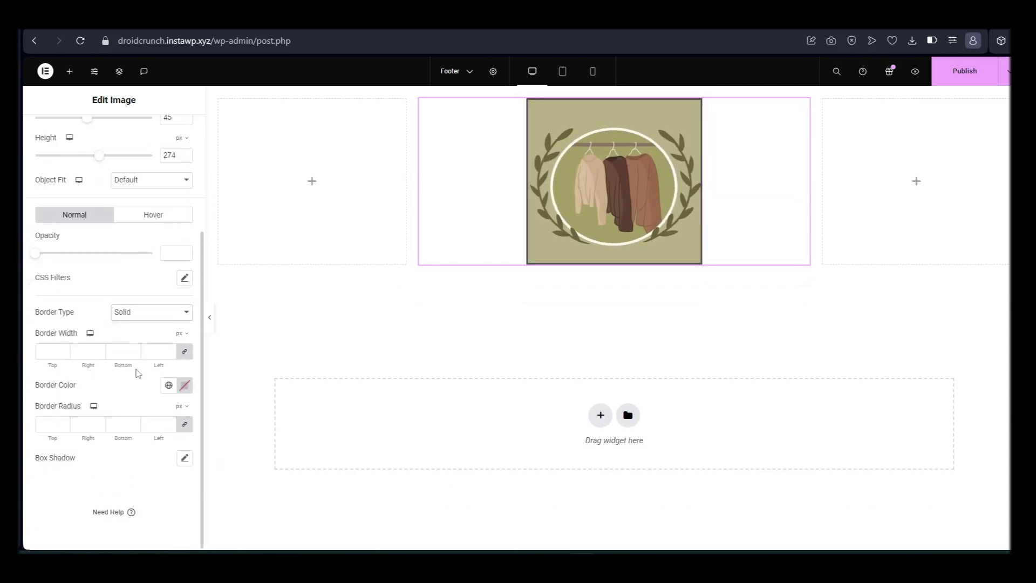
pyautogui.scroll(4, 167, 313)
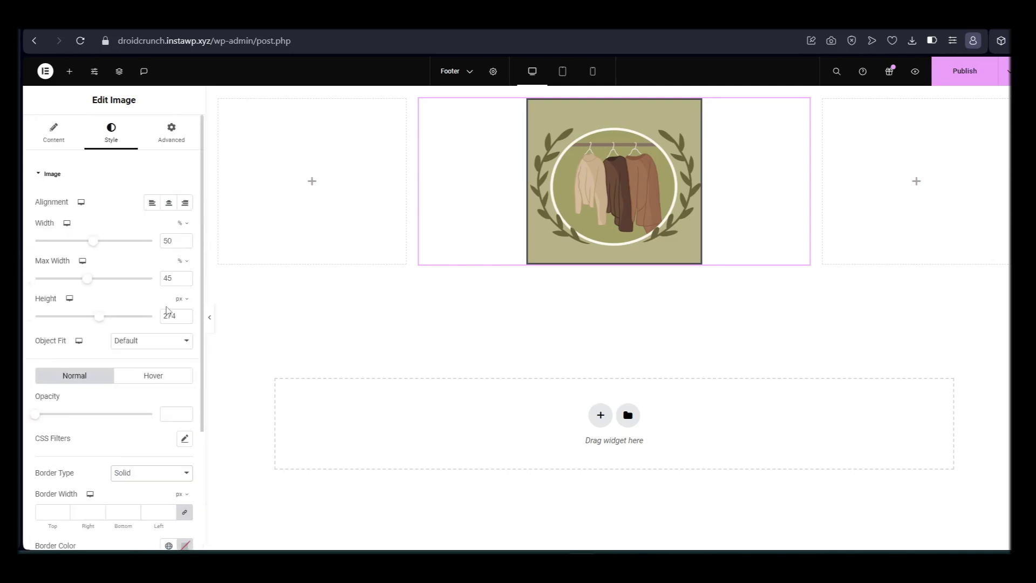
# Set the logo image's margin to 20 px on all four sides.
pyautogui.click(174, 140)
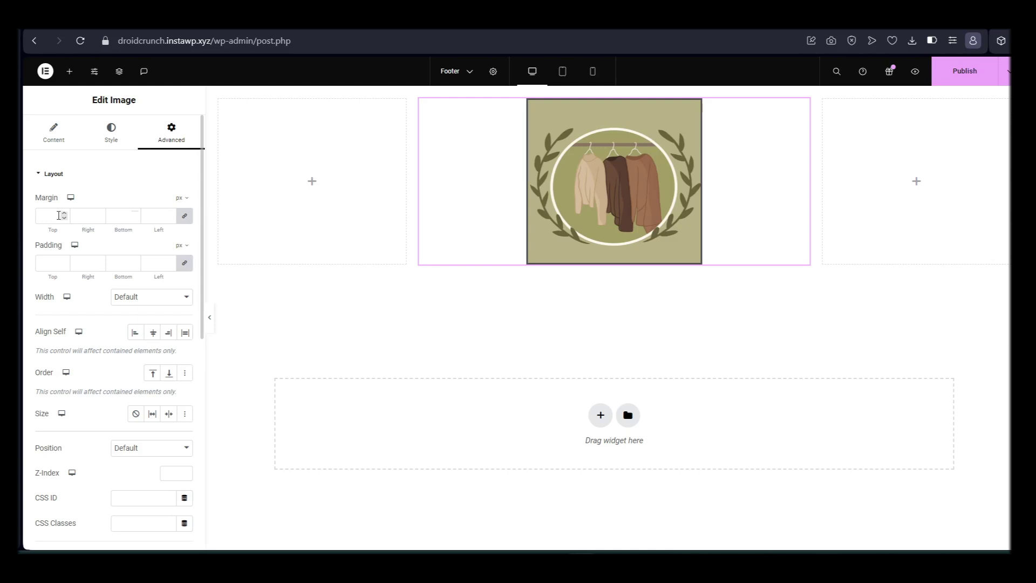
pyautogui.click(59, 216)
pyautogui.write('20')
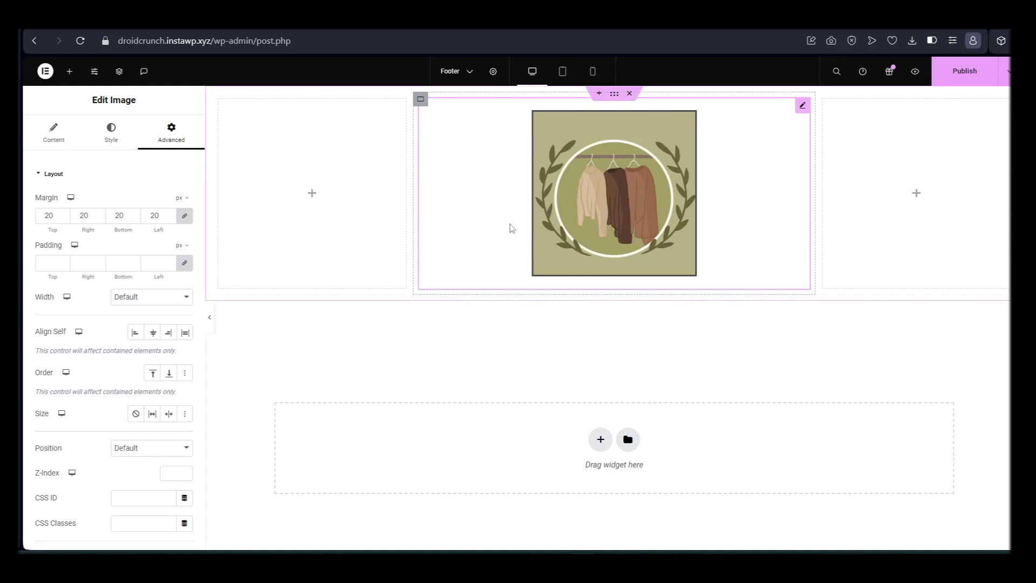
pyautogui.scroll(-2, 116, 453)
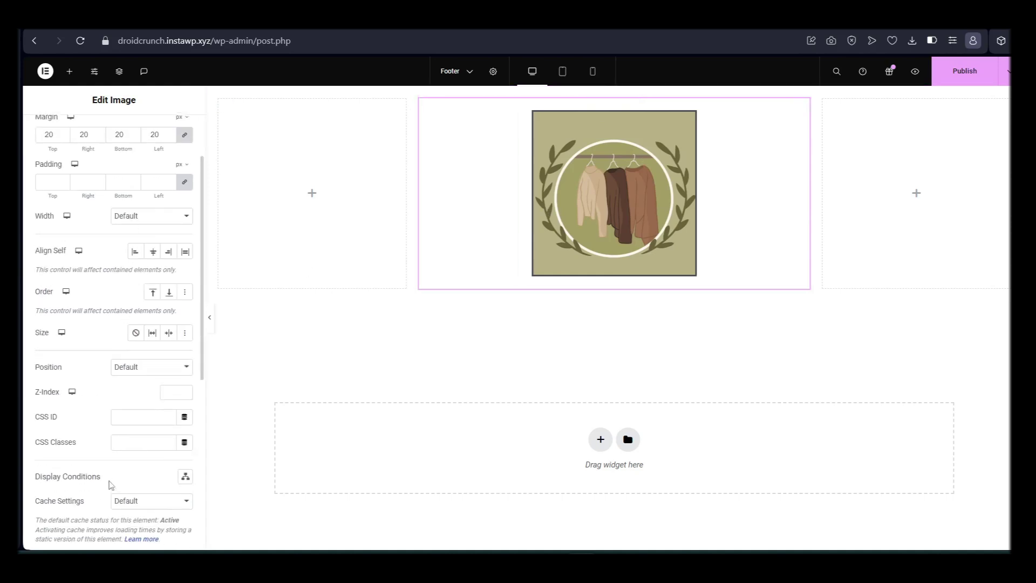
pyautogui.scroll(2, 84, 404)
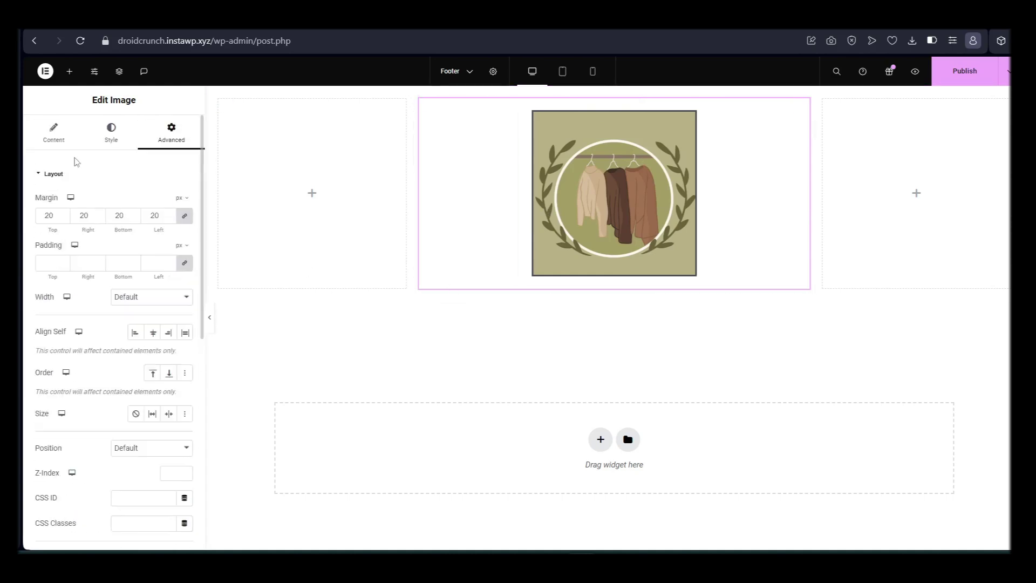
pyautogui.click(53, 134)
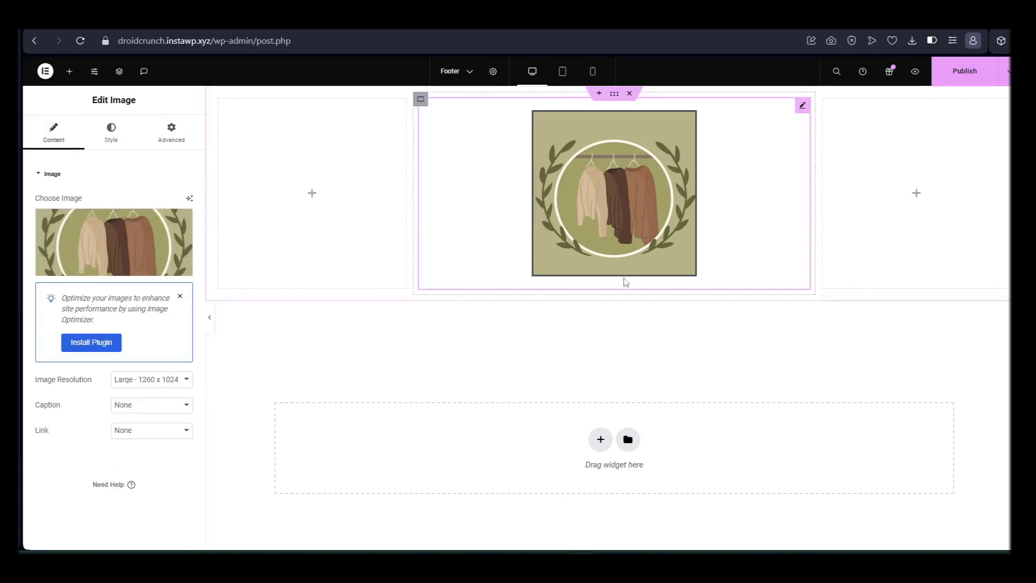
# Find the Text Editor widget and place it beneath the logo image in the middle column.
pyautogui.click(69, 72)
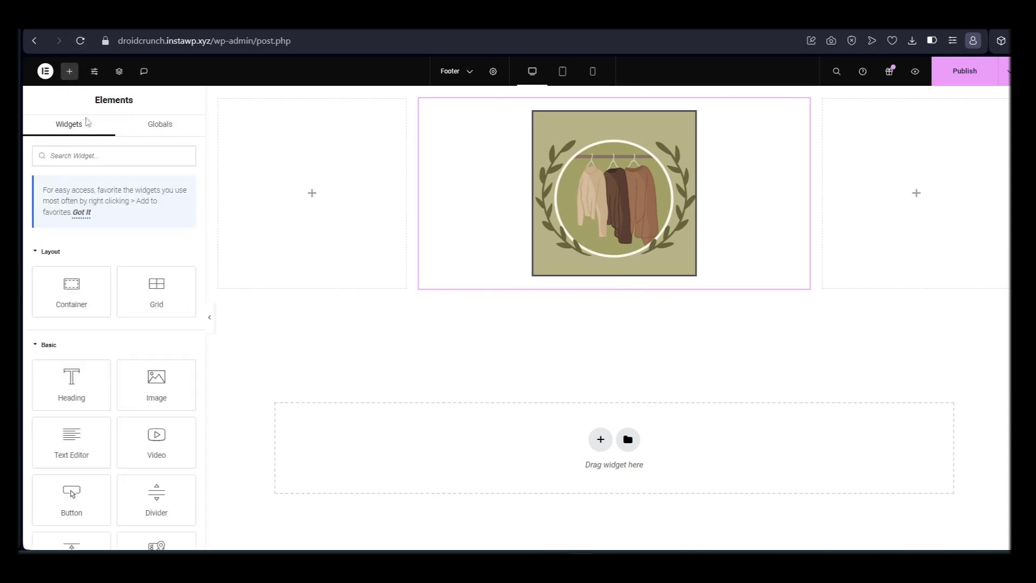
pyautogui.click(71, 157)
pyautogui.write('Text')
pyautogui.moveTo(156, 262); pyautogui.dragTo(504, 274)
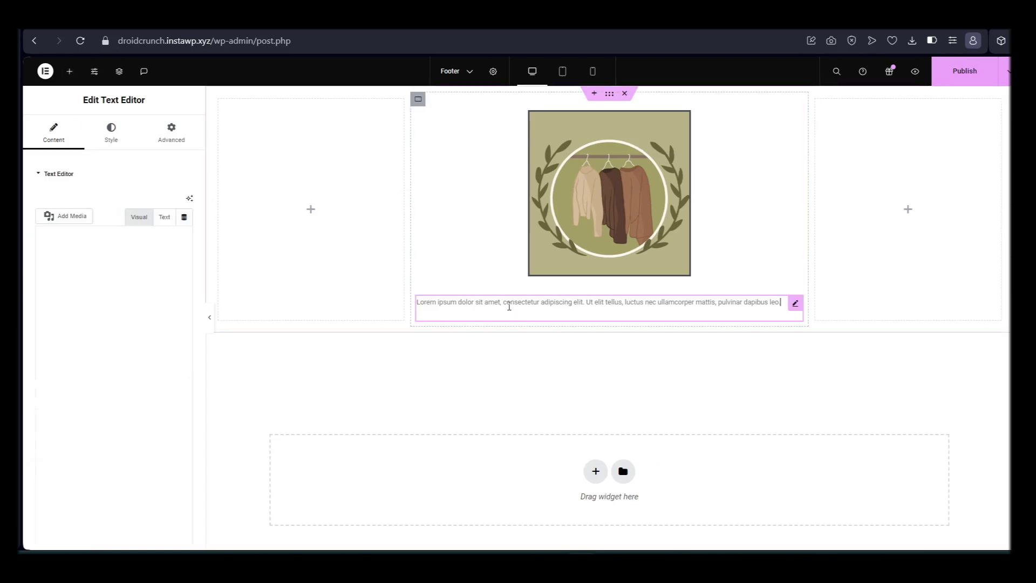
# Replace the placeholder text with the brand description beginning "Queen is more than just a clothing label; it's a lifestyle.".
pyautogui.moveTo(48, 284); pyautogui.dragTo(76, 329)
pyautogui.write('Queen is')
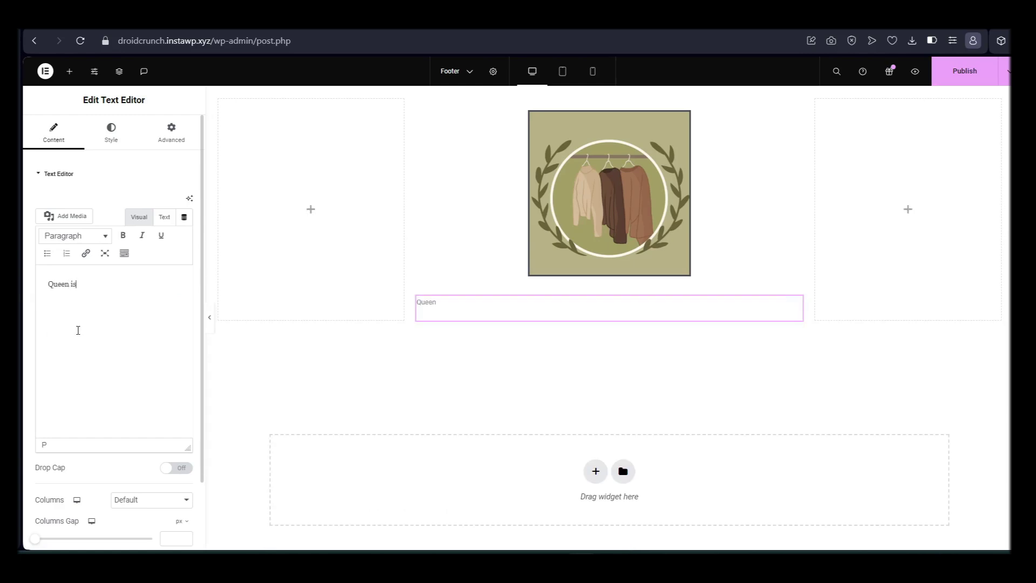
pyautogui.hotkey('ctrl', 'v')
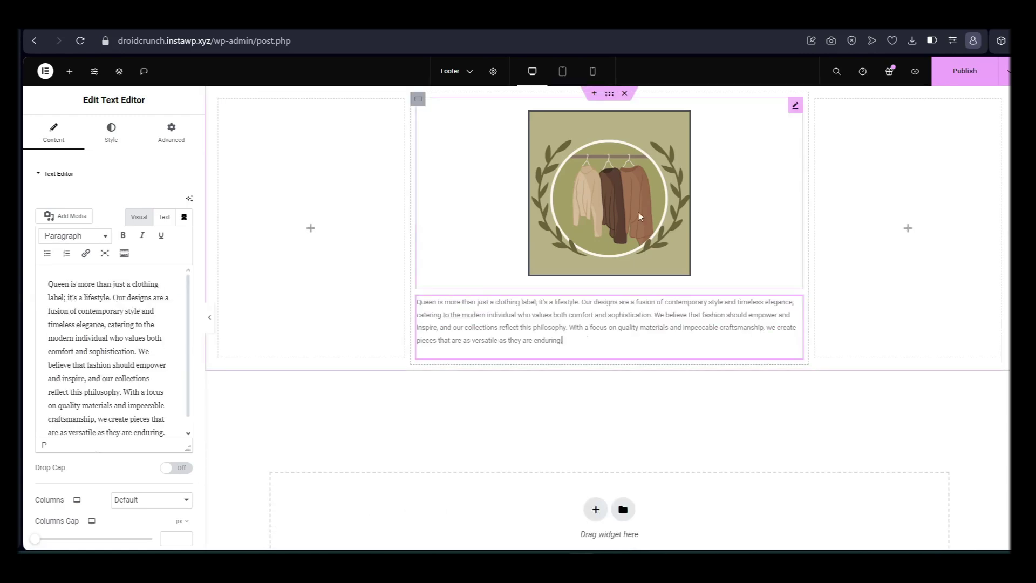
# Center-align the brand description beneath the logo.
pyautogui.click(634, 354)
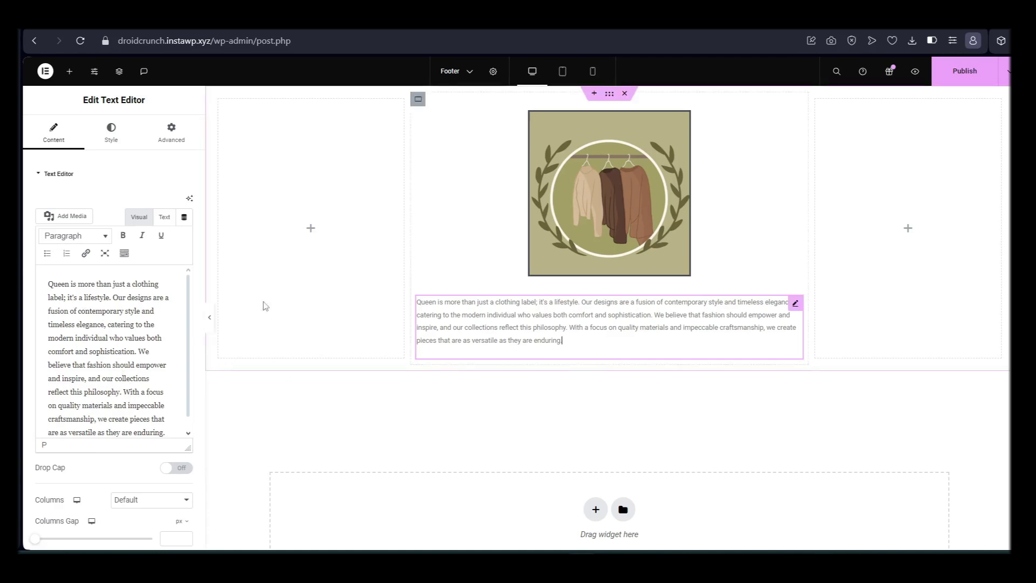
pyautogui.click(113, 134)
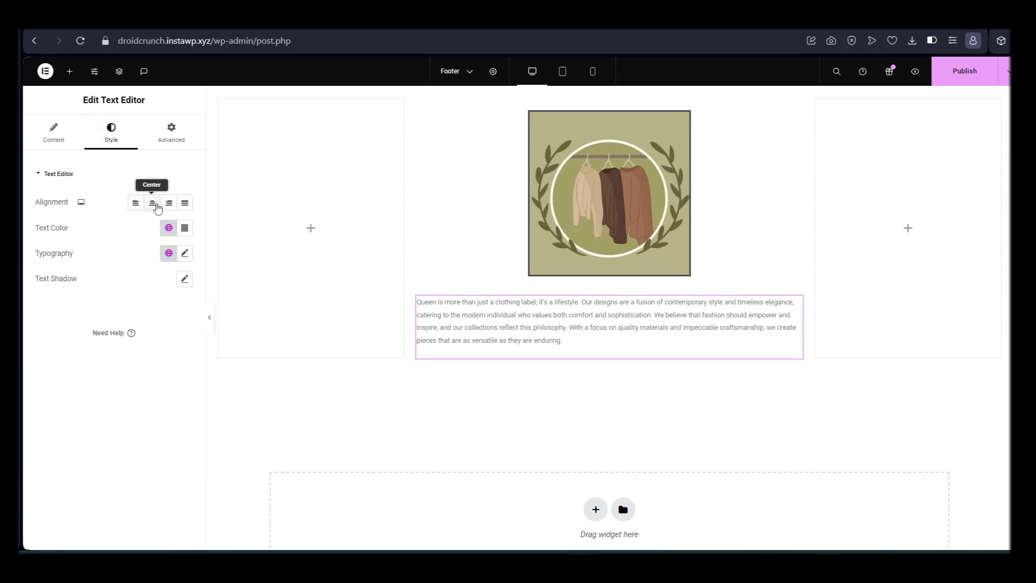
pyautogui.click(155, 205)
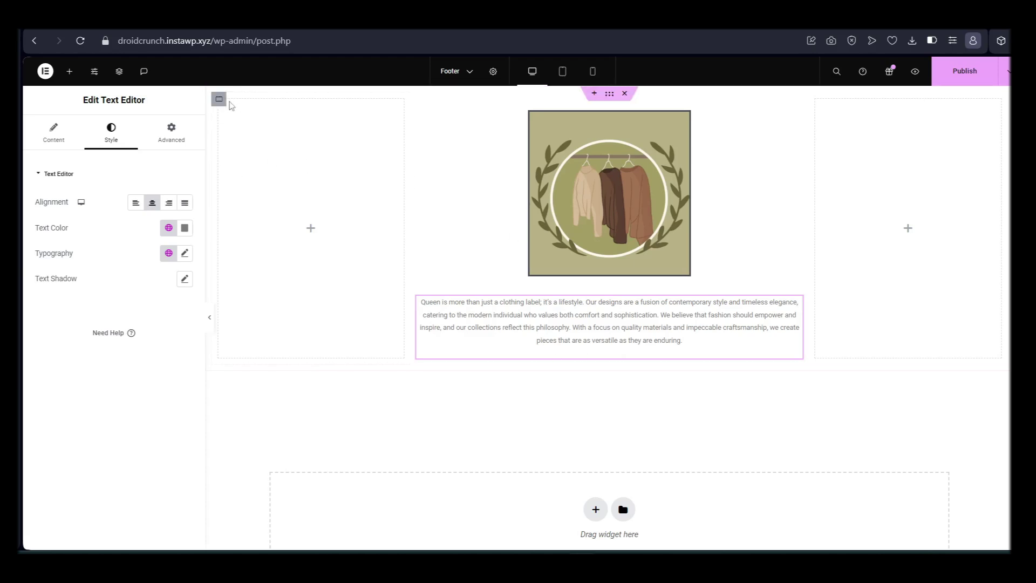
# Add a Social Icons widget and place it beneath the brand description in the middle column.
pyautogui.click(219, 101)
pyautogui.click(69, 71)
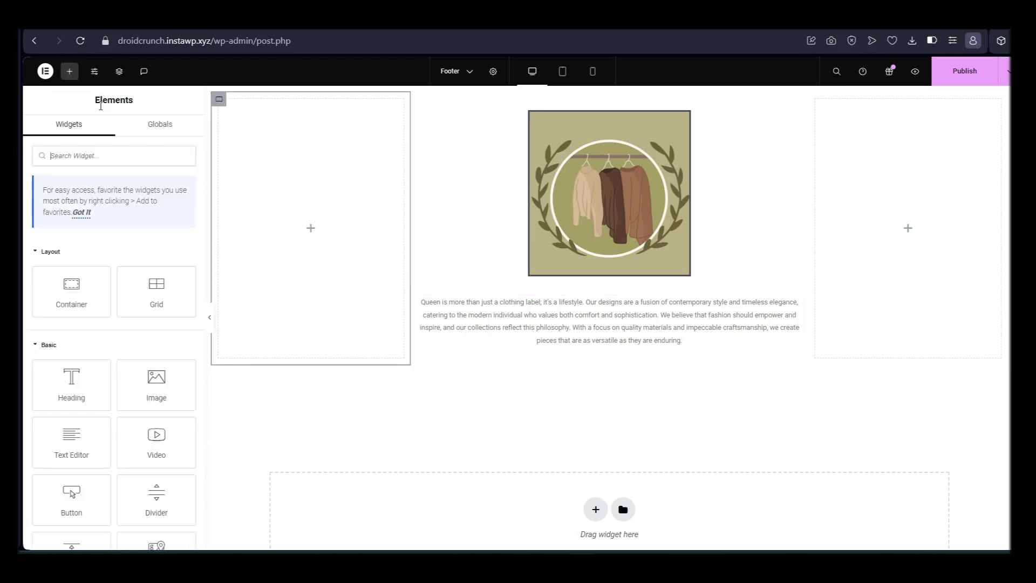
pyautogui.click(80, 155)
pyautogui.write('Social')
pyautogui.moveTo(72, 259); pyautogui.dragTo(292, 211)
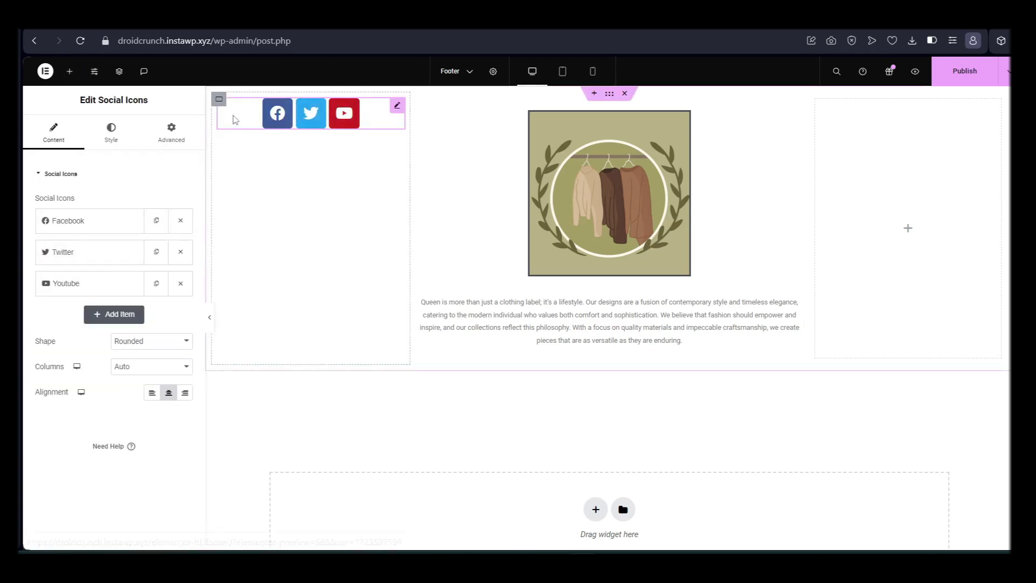
pyautogui.moveTo(232, 115); pyautogui.dragTo(567, 353)
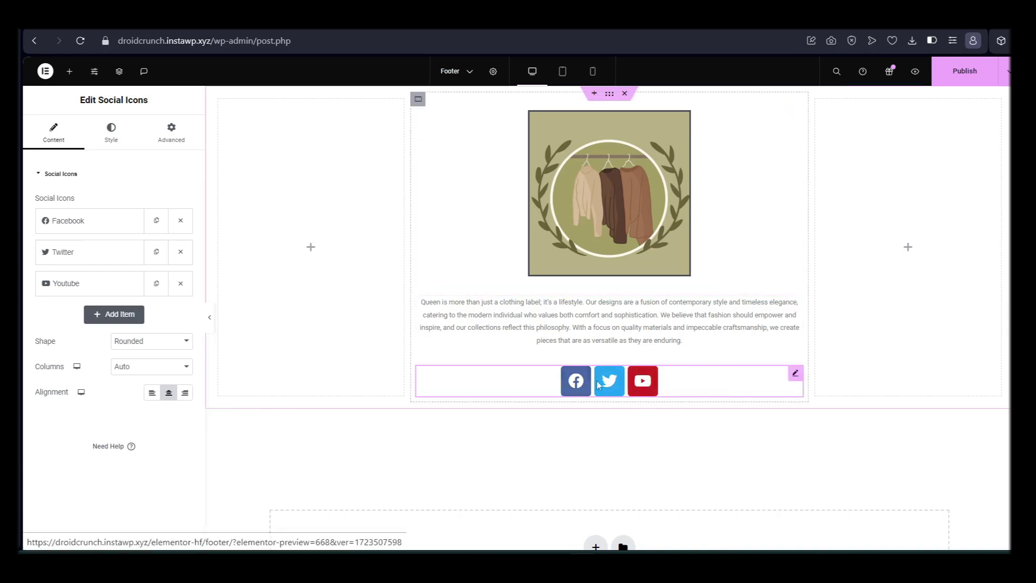
pyautogui.click(113, 140)
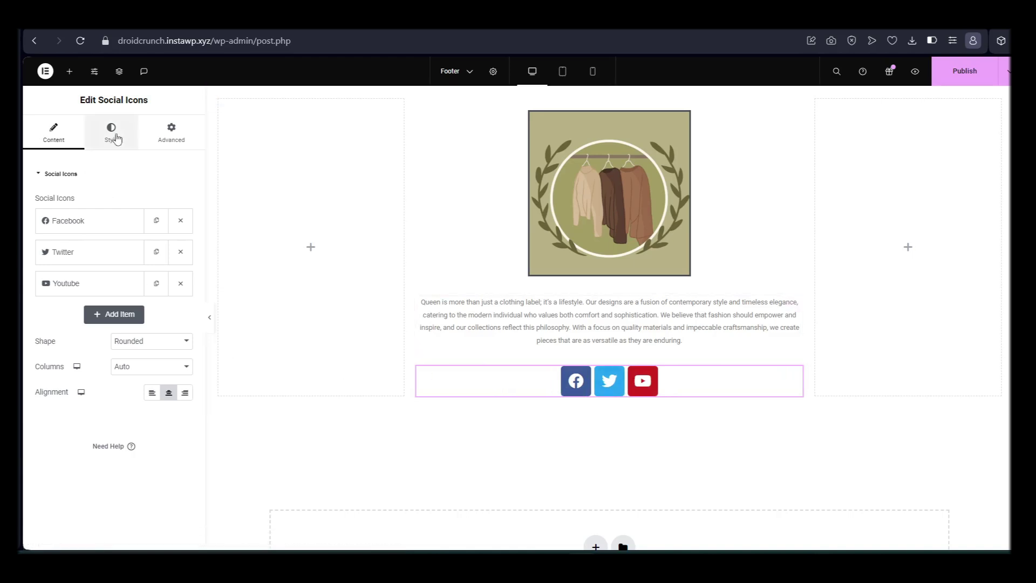
pyautogui.click(43, 138)
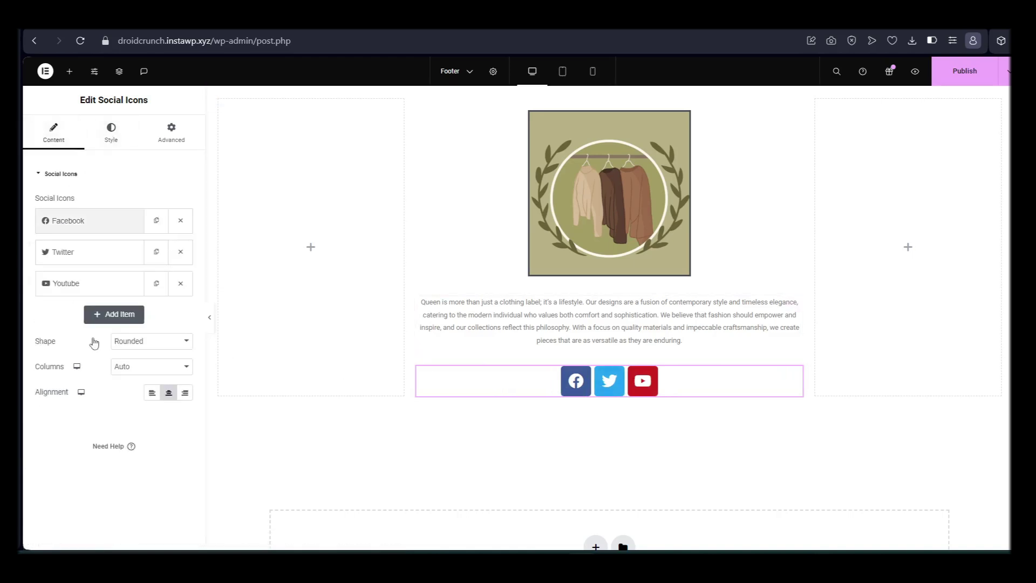
# Set the shape of the social icons to Circle.
pyautogui.click(180, 341)
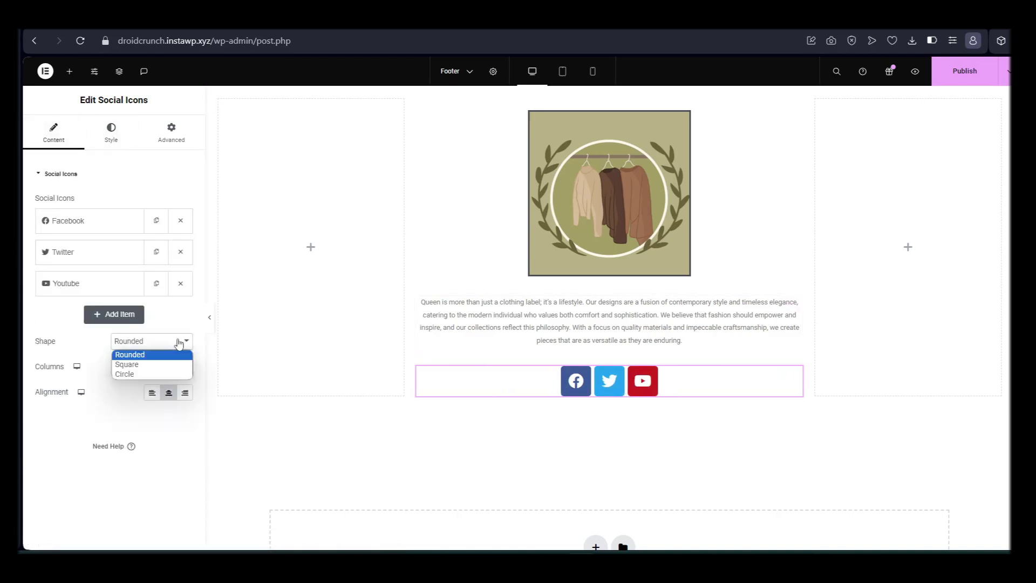
pyautogui.click(151, 375)
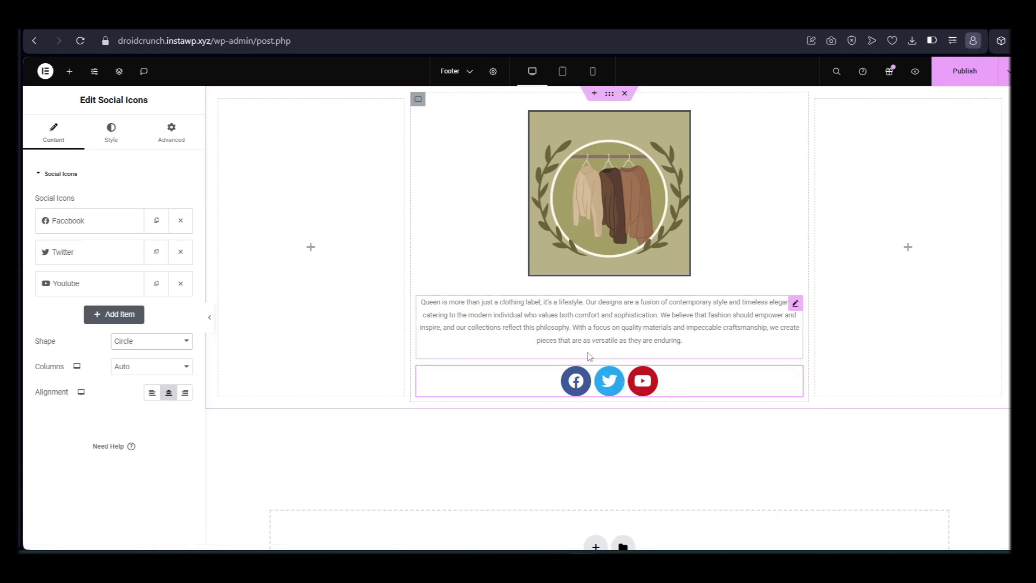
# Add a Navigation Menu widget to the empty left column, using the Primary menu and the default last menu item.
pyautogui.click(69, 71)
pyautogui.write('Navigation')
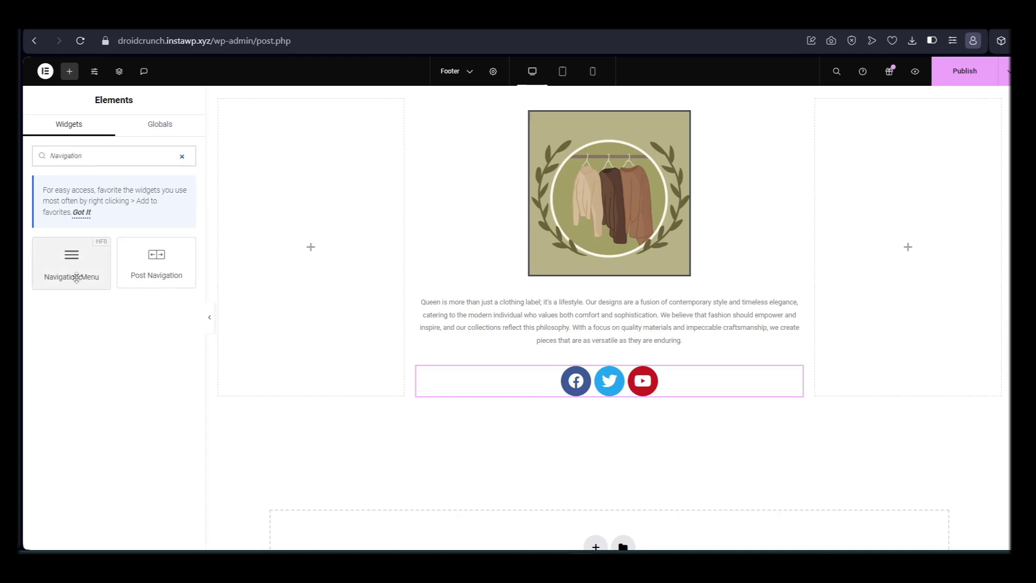
pyautogui.moveTo(86, 273); pyautogui.dragTo(322, 238)
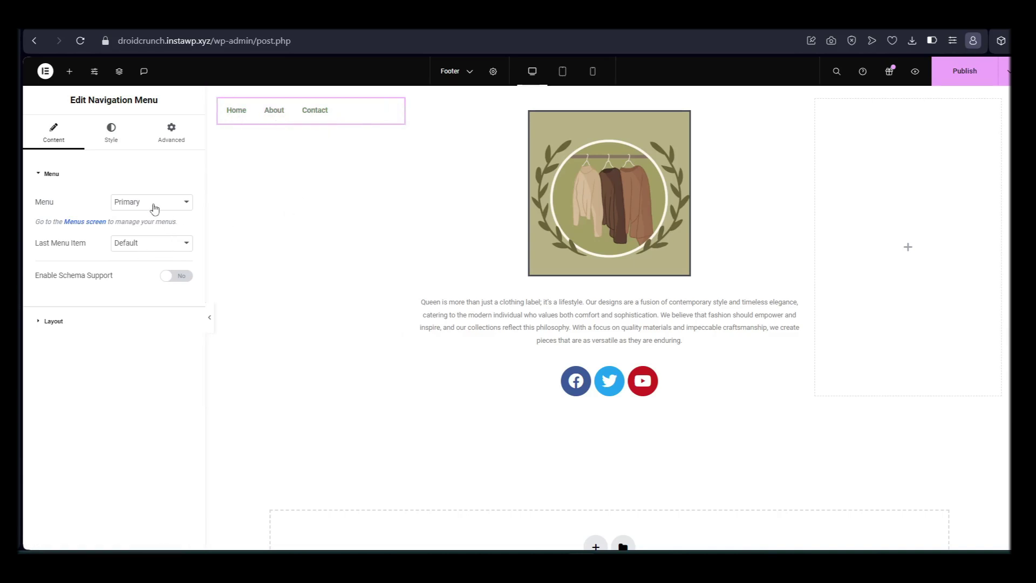
pyautogui.click(169, 243)
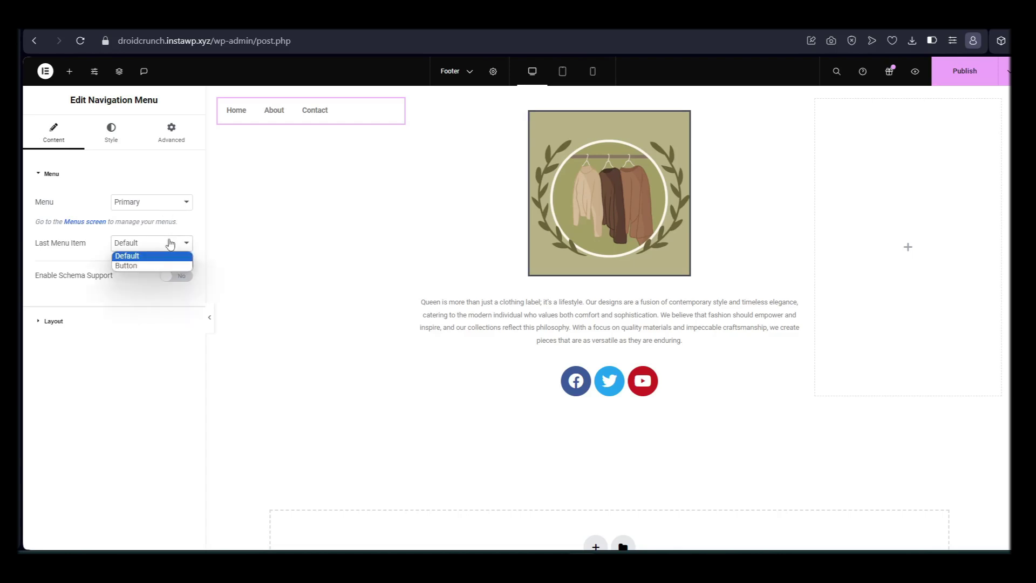
pyautogui.click(173, 204)
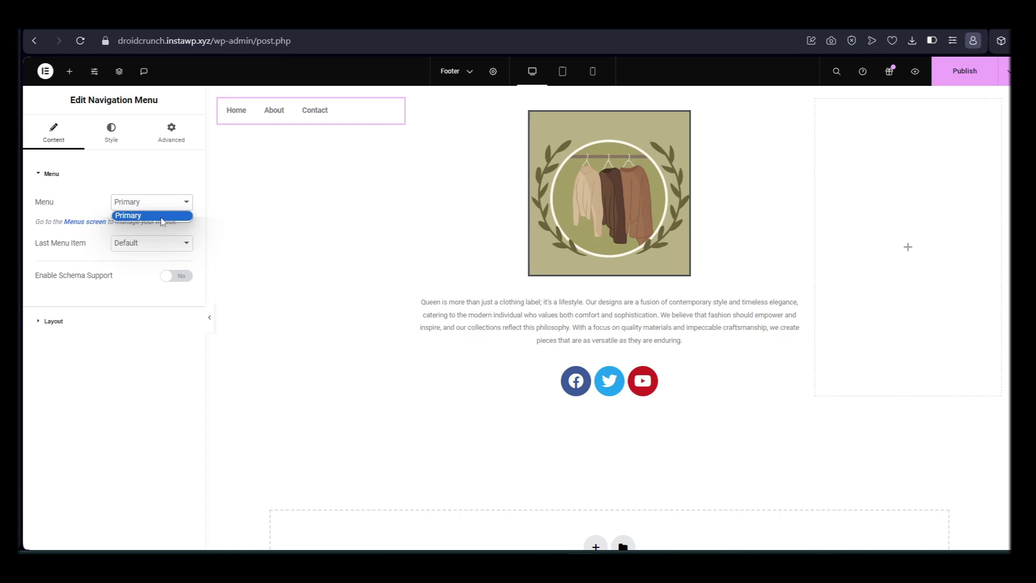
pyautogui.click(161, 216)
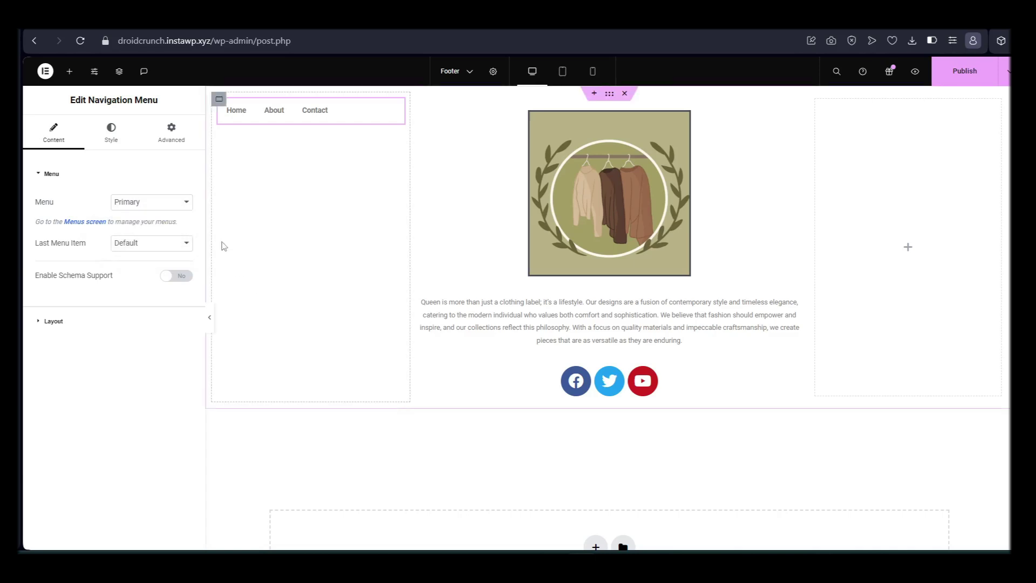
# Change the navigation menu's layout to Vertical.
pyautogui.click(81, 323)
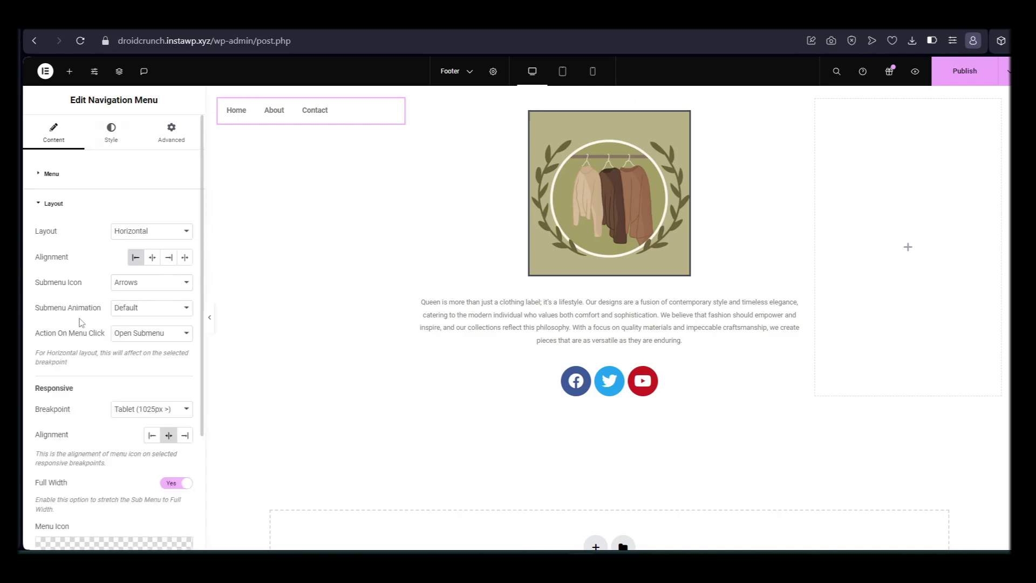
pyautogui.click(155, 238)
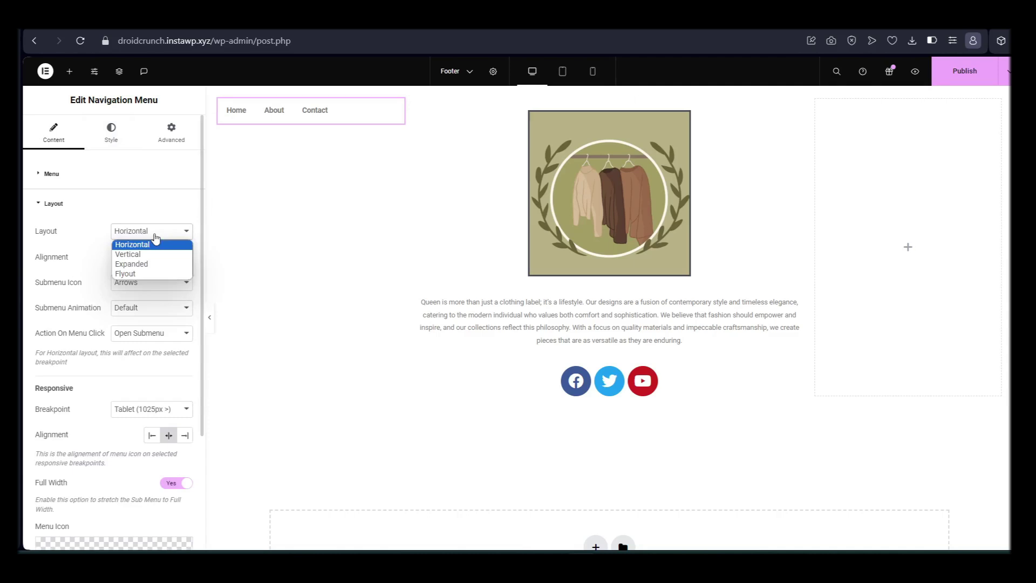
pyautogui.click(130, 255)
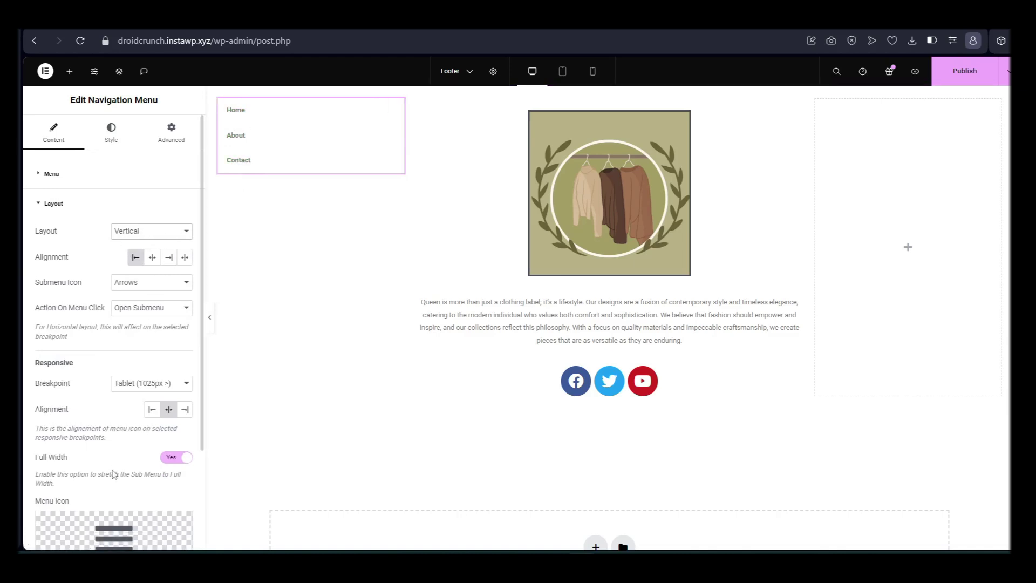
# Set the main menu's horizontal padding to 7 and its vertical padding to 12.
pyautogui.click(117, 146)
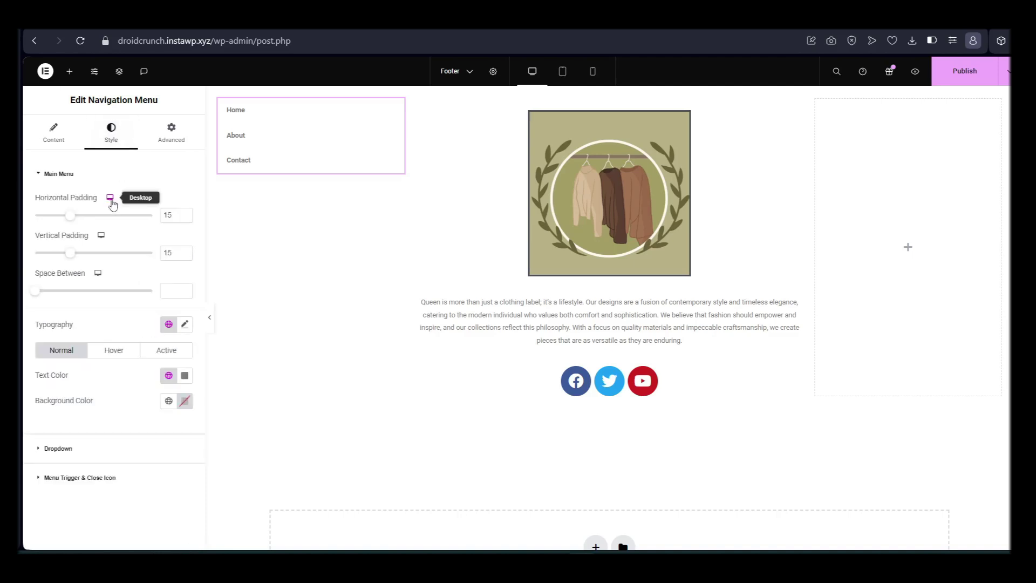
pyautogui.moveTo(71, 223); pyautogui.dragTo(51, 220)
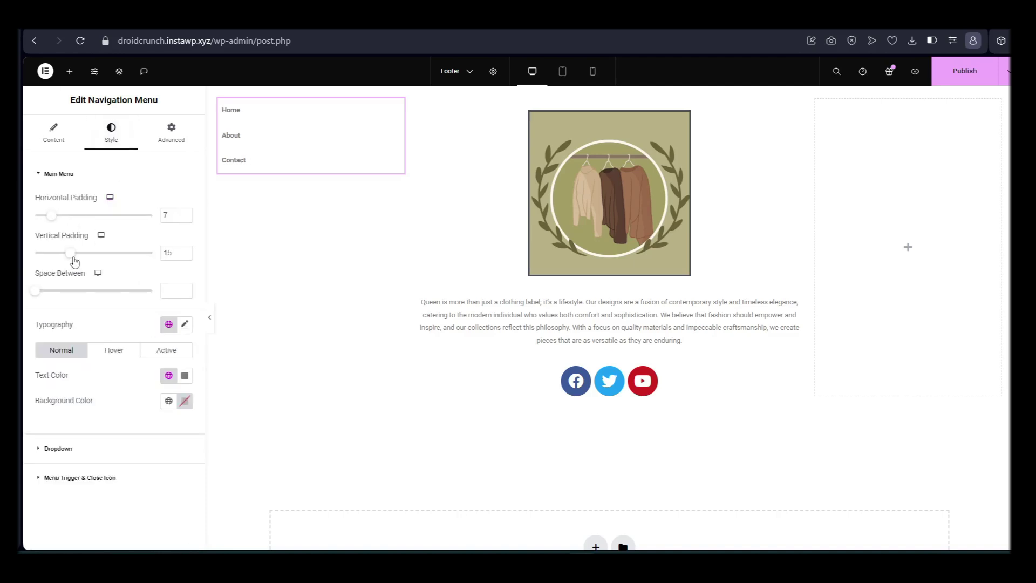
pyautogui.moveTo(73, 261)
pyautogui.mouseDown()
pyautogui.moveTo(51, 262)
pyautogui.moveTo(66, 263)
pyautogui.mouseUp()
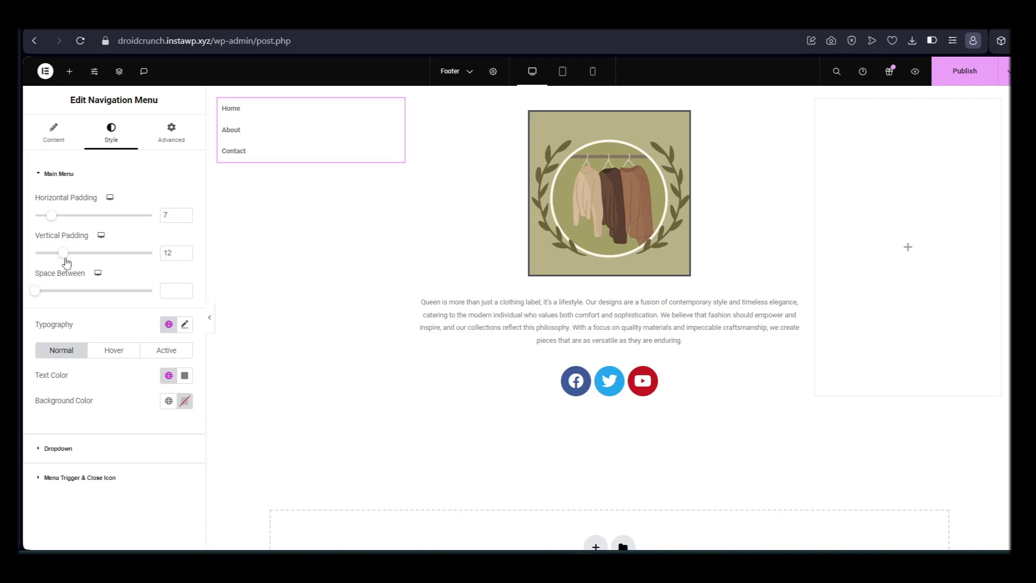
# Add a Heading widget to the left column and place it above the navigation menu.
pyautogui.click(72, 72)
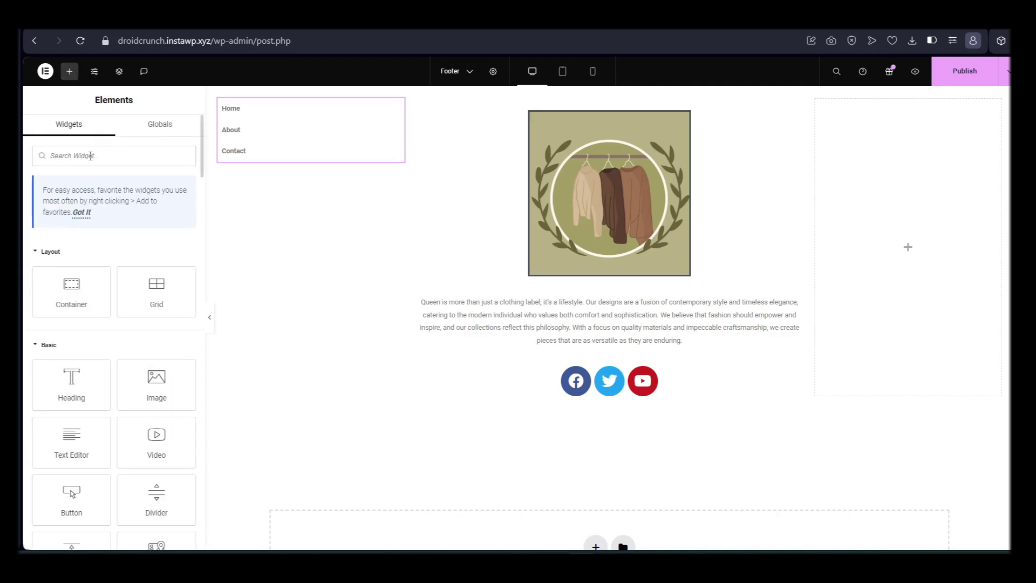
pyautogui.write('Heading')
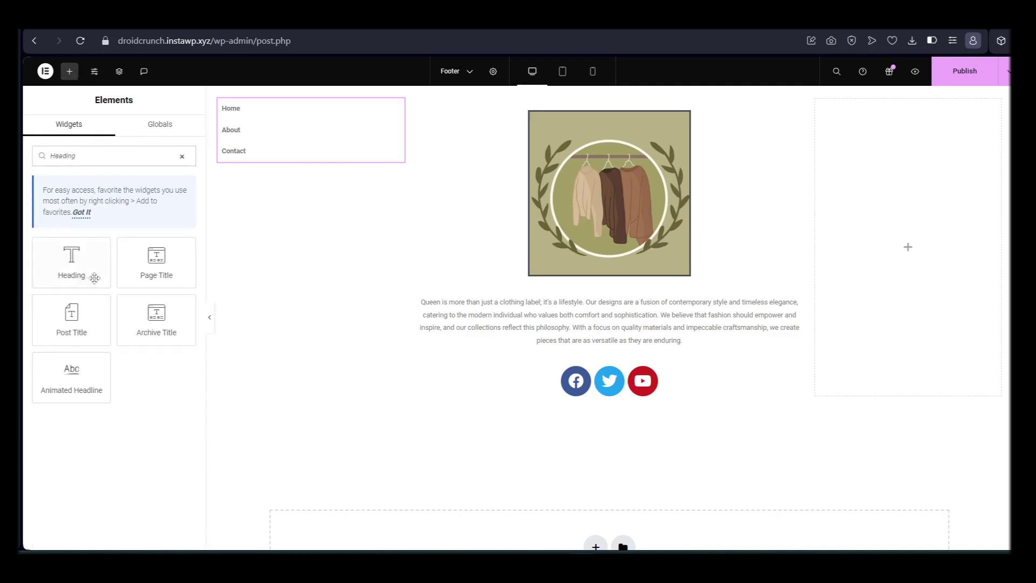
pyautogui.moveTo(73, 263); pyautogui.dragTo(283, 157)
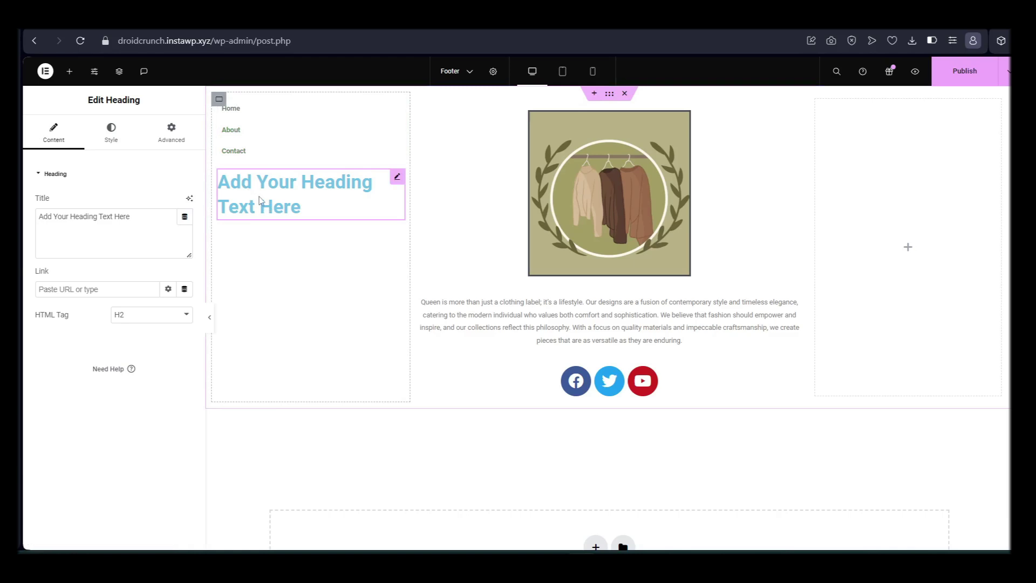
pyautogui.moveTo(351, 214); pyautogui.dragTo(287, 99)
# Replace the placeholder text of the heading above the navigation menu with "Quick Links".
pyautogui.click(300, 136)
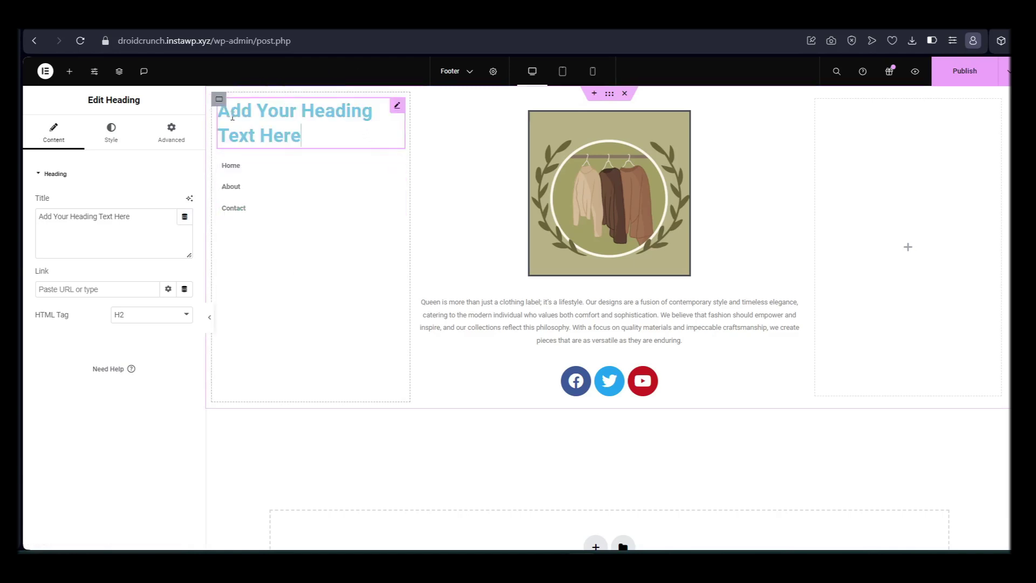
pyautogui.hotkey('ctrl', 'a')
pyautogui.write('A')
pyautogui.press('BackSpace')
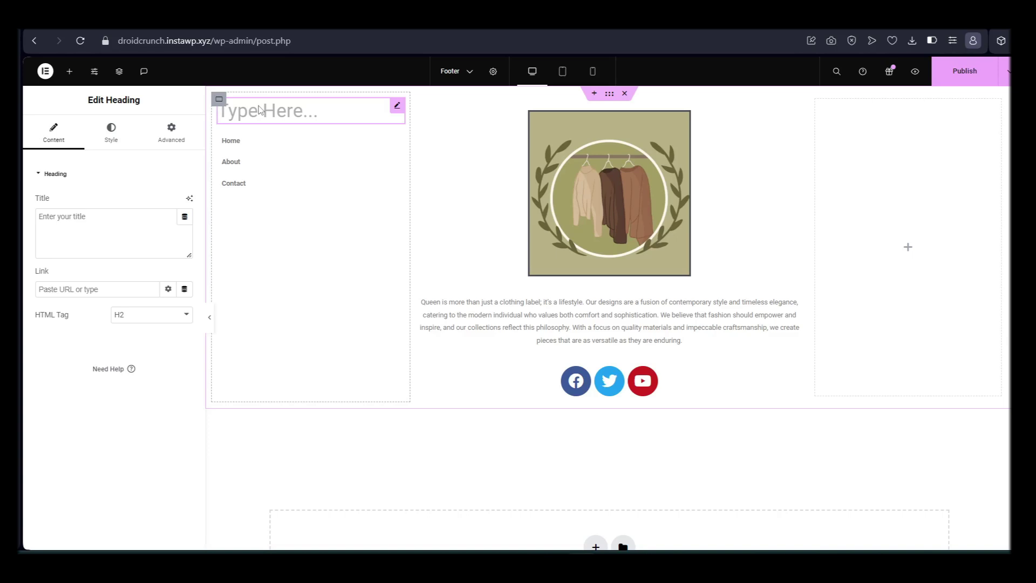
pyautogui.write('Quick Links')
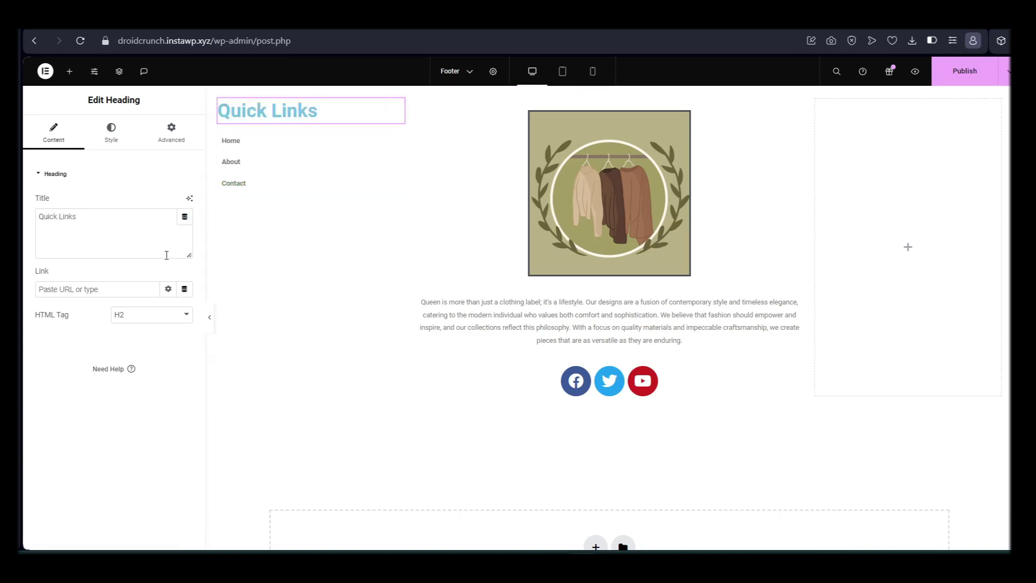
# Set the HTML tag of the Quick Links heading to H3.
pyautogui.click(145, 317)
pyautogui.click(142, 348)
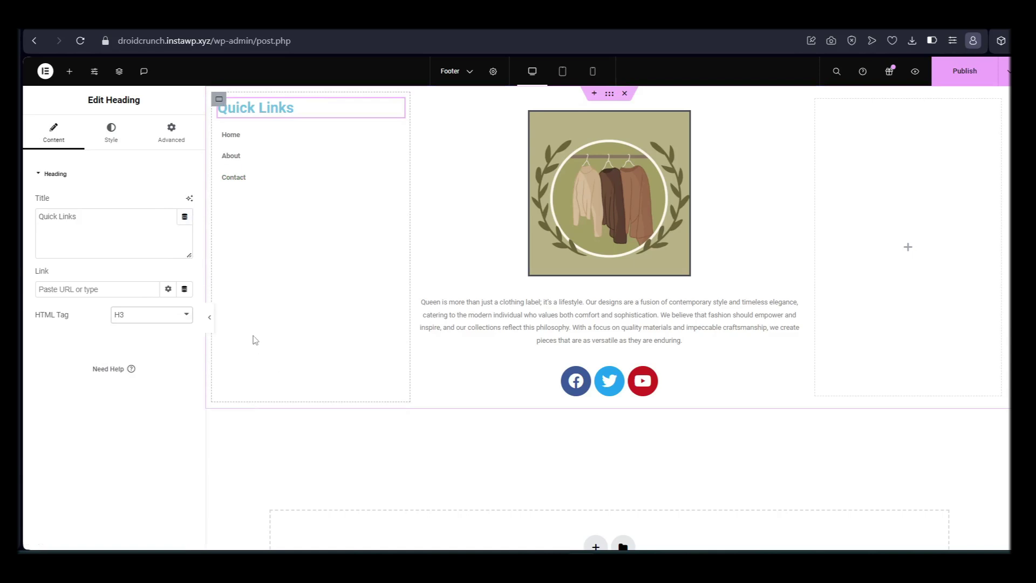
pyautogui.click(111, 135)
pyautogui.click(63, 138)
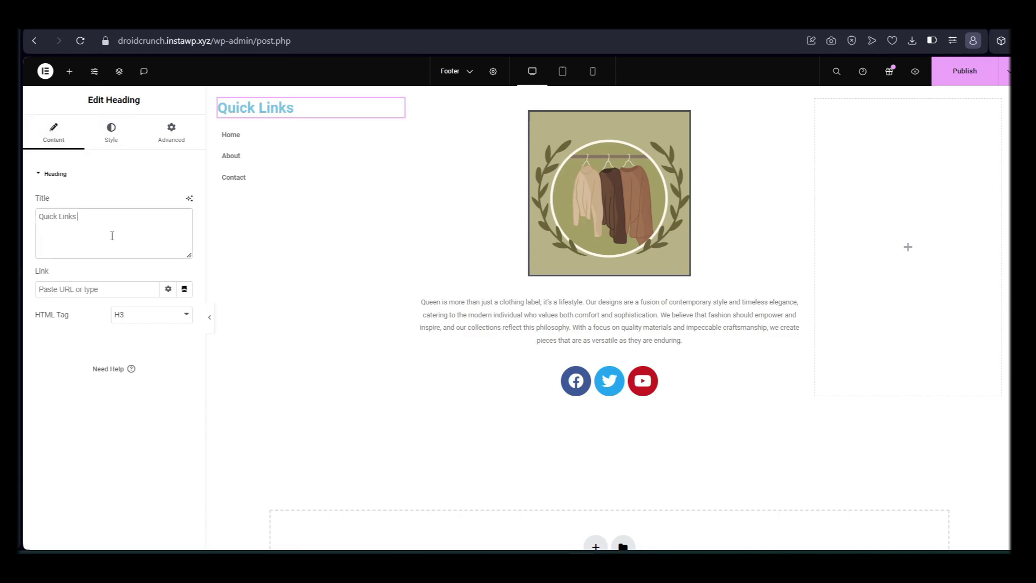
# Add another Heading widget to the empty right column.
pyautogui.click(69, 70)
pyautogui.write('head')
pyautogui.moveTo(71, 261); pyautogui.dragTo(881, 234)
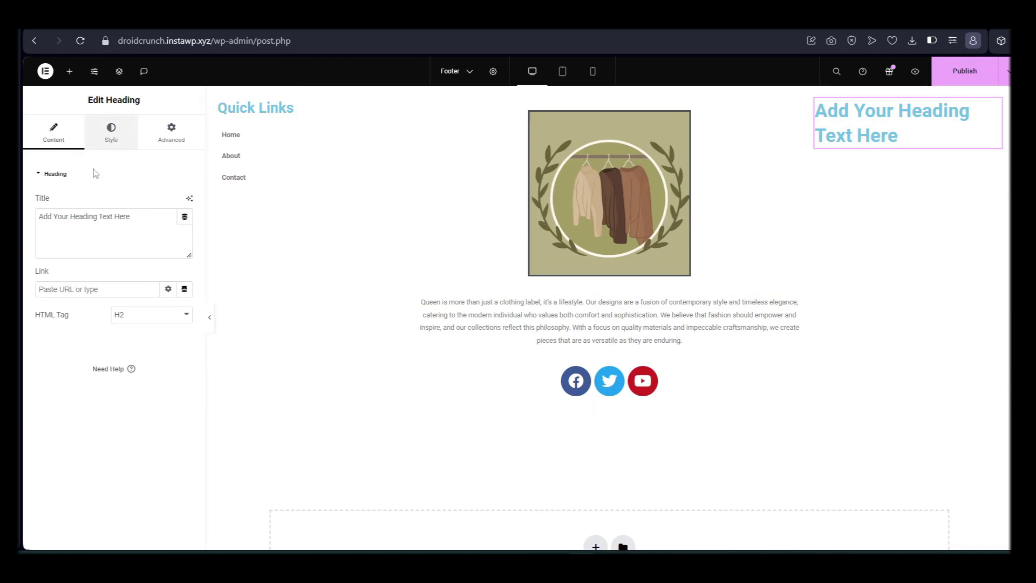
# Replace the right column heading's placeholder title with "Contact".
pyautogui.moveTo(60, 216); pyautogui.dragTo(184, 216)
pyautogui.press('BackSpace')
pyautogui.press('BackSpace')
pyautogui.press('BackSpace')
pyautogui.press('BackSpace')
pyautogui.press('BackSpace')
pyautogui.press('BackSpace')
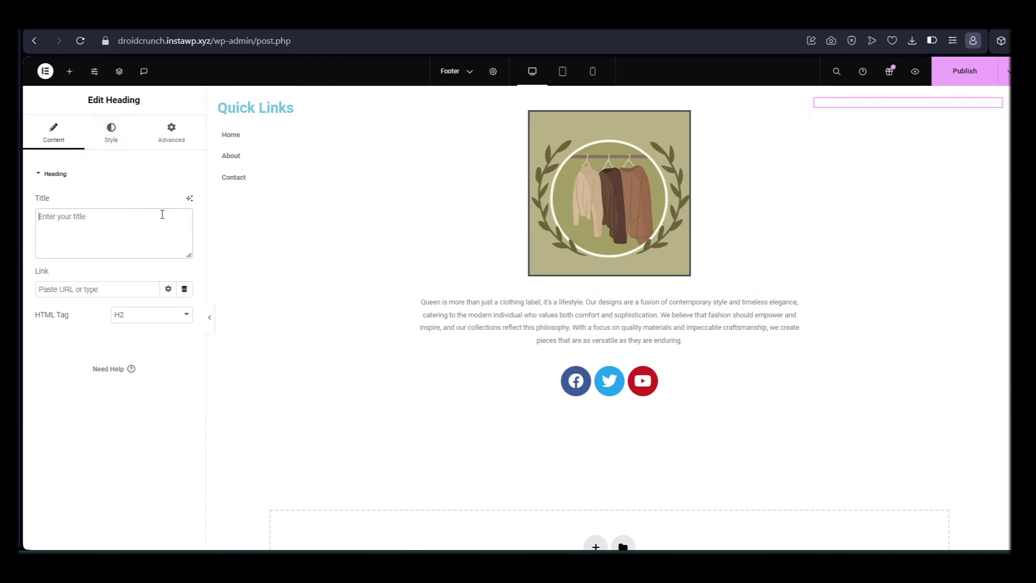
pyautogui.write('Contact')
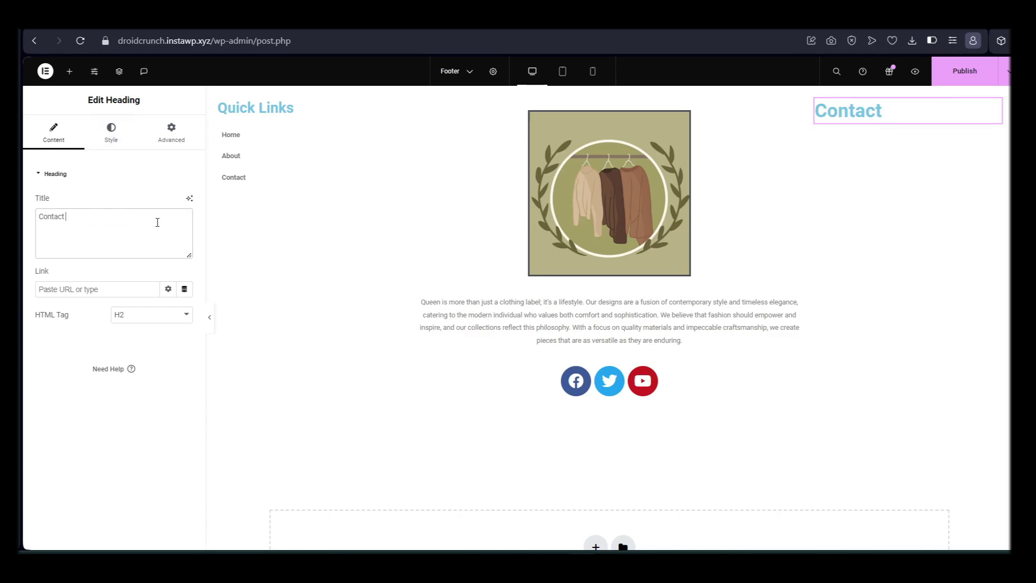
# Find the Icon List widget and place it between the middle column and the Contact heading.
pyautogui.click(69, 71)
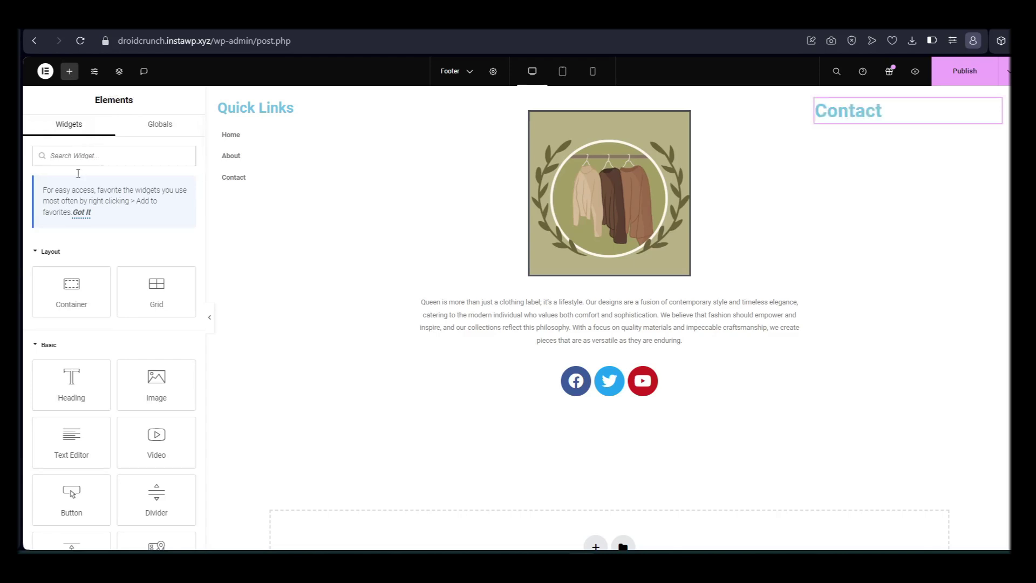
pyautogui.write('Icon L')
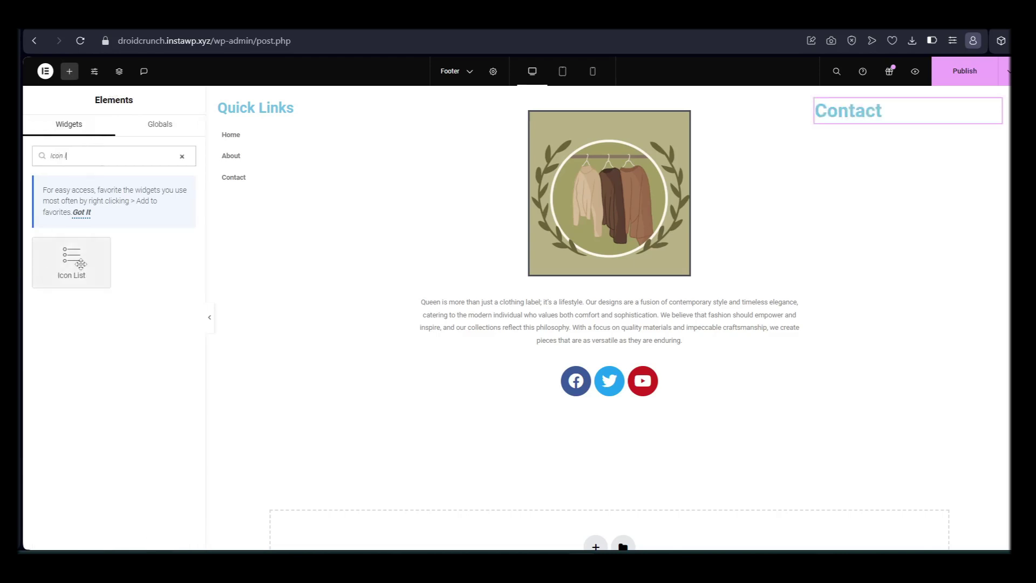
pyautogui.moveTo(75, 262); pyautogui.dragTo(789, 211)
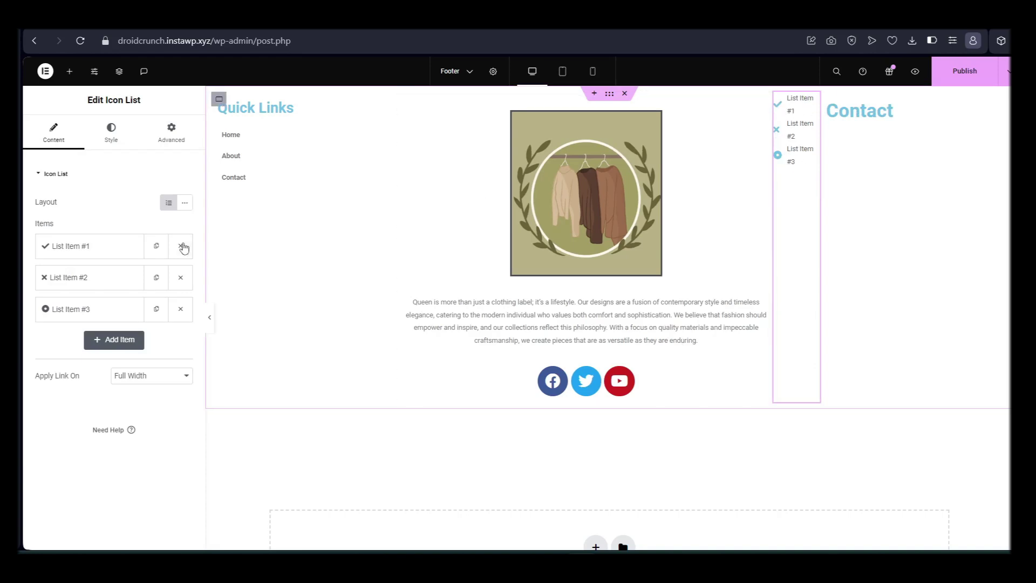
# Examine the text, icon and link settings of each of the three icon list items.
pyautogui.click(74, 249)
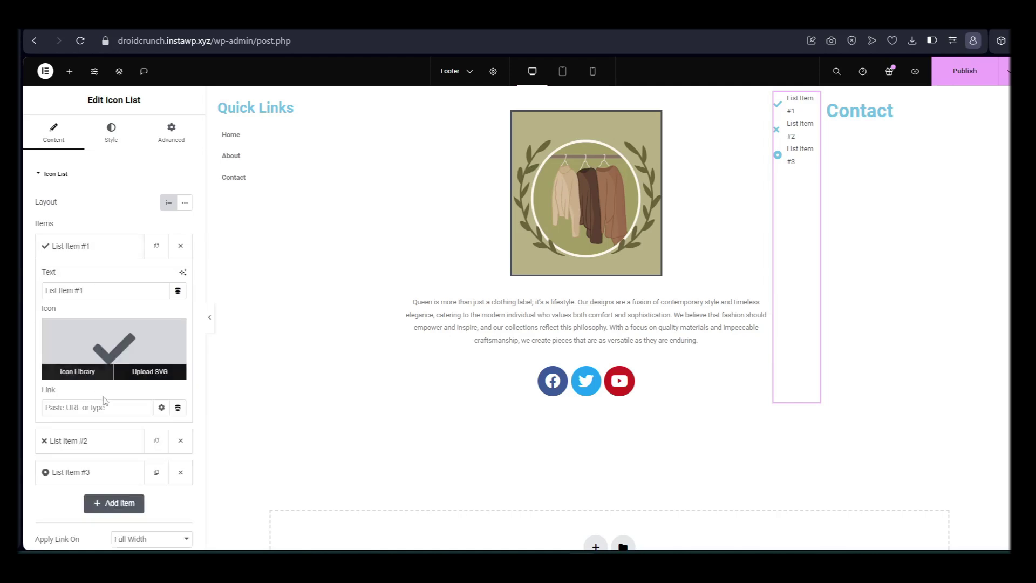
pyautogui.scroll(-1, 96, 423)
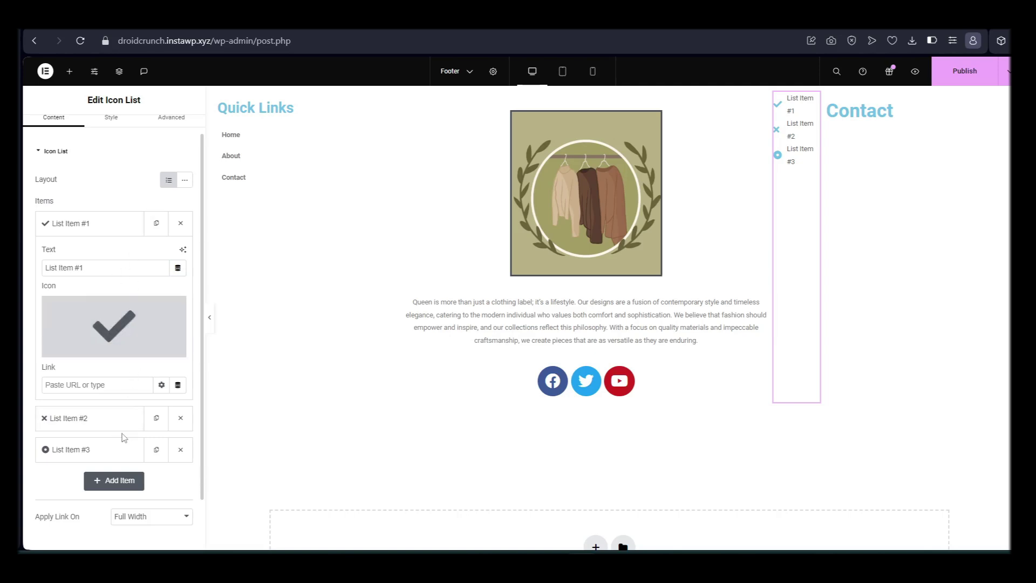
pyautogui.scroll(-2, 122, 432)
pyautogui.click(109, 372)
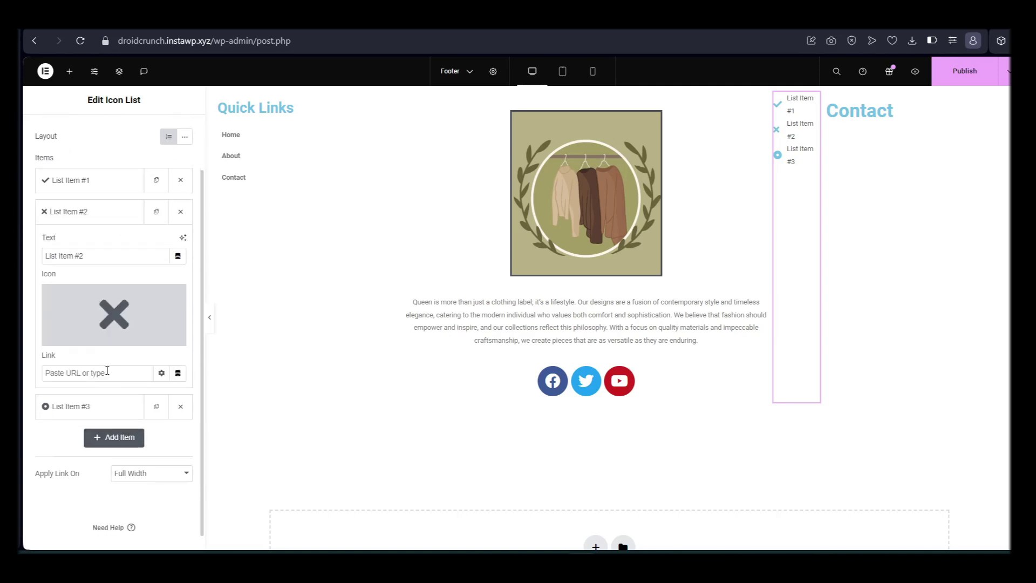
pyautogui.click(101, 410)
pyautogui.scroll(3, 123, 241)
pyautogui.scroll(-3, 122, 243)
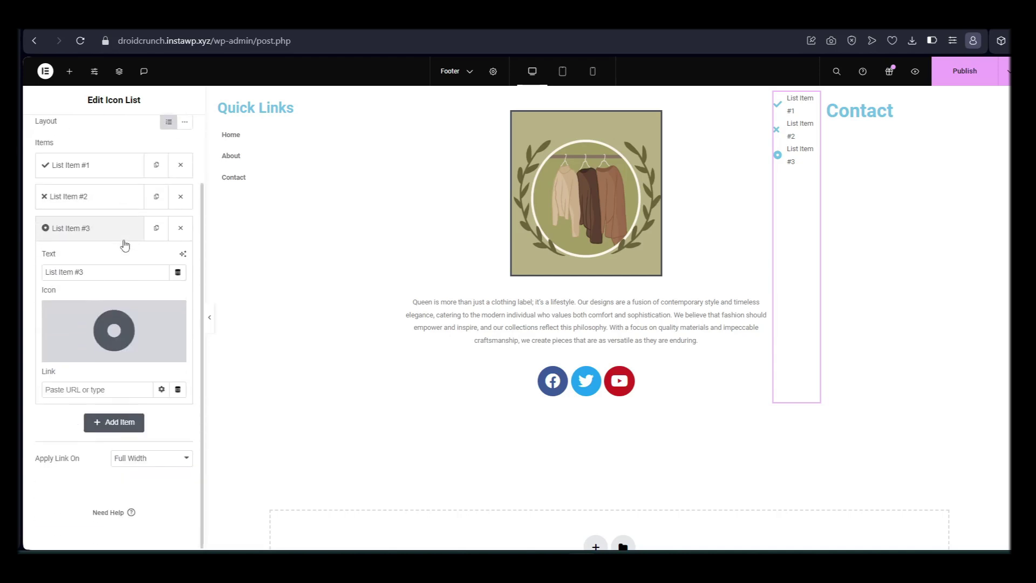
pyautogui.scroll(3, 122, 238)
pyautogui.moveTo(160, 399)
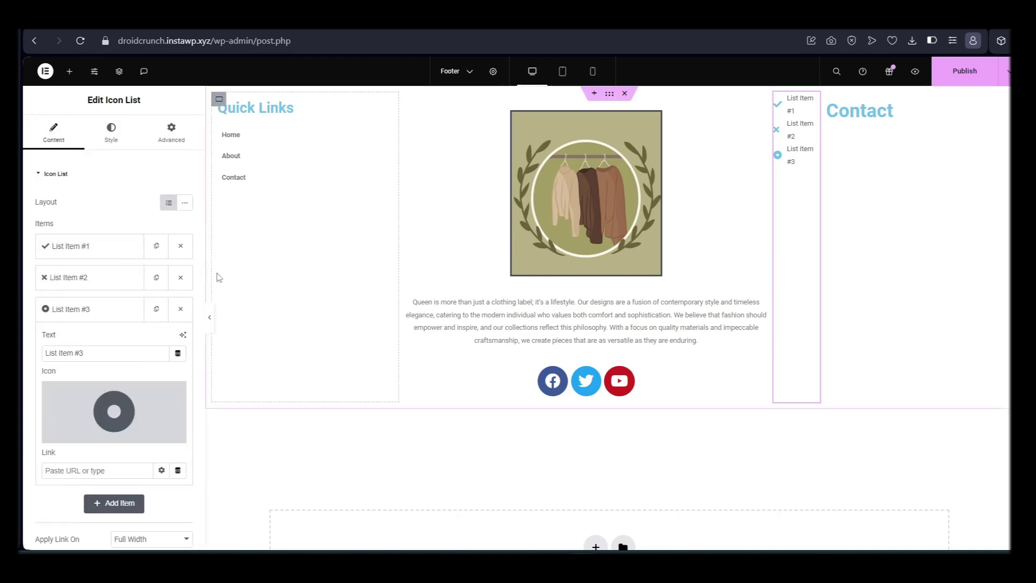
# Try the inline layout for the icon list and return it to the default layout.
pyautogui.click(184, 204)
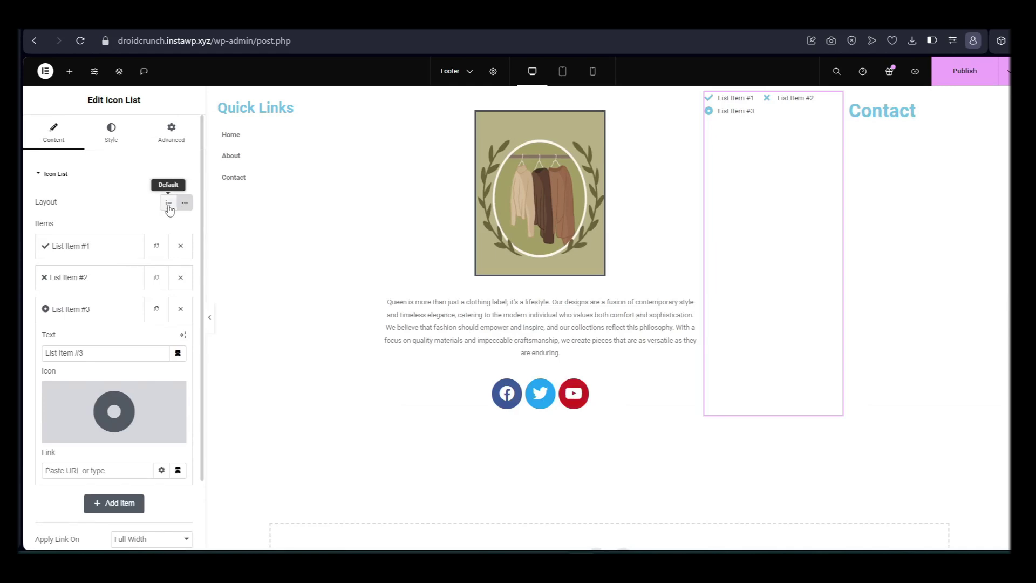
pyautogui.click(169, 204)
pyautogui.click(185, 204)
pyautogui.click(167, 204)
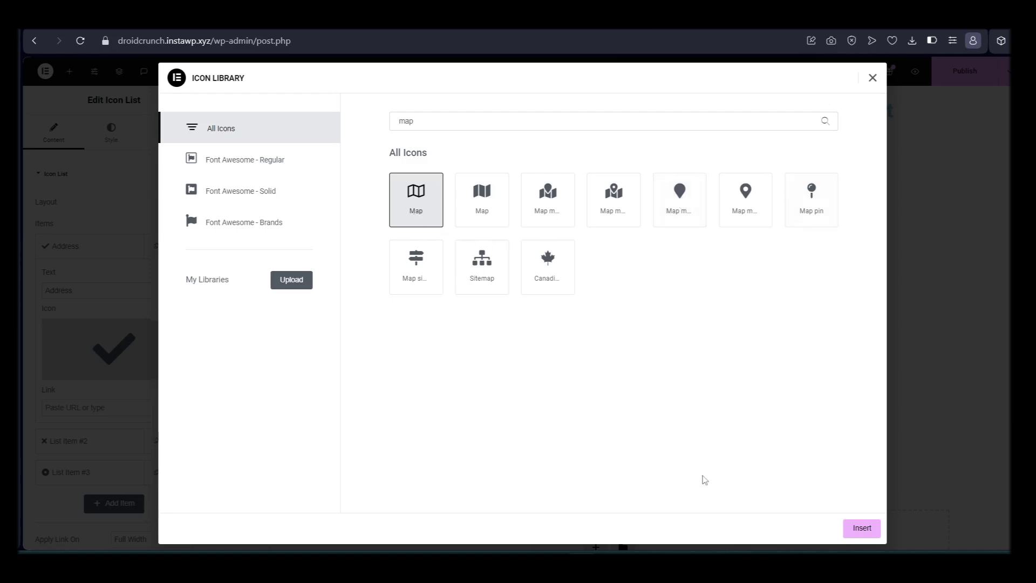
# Insert the outlined Map icon from the icon library for the Address item of the icon list.
pyautogui.click(864, 529)
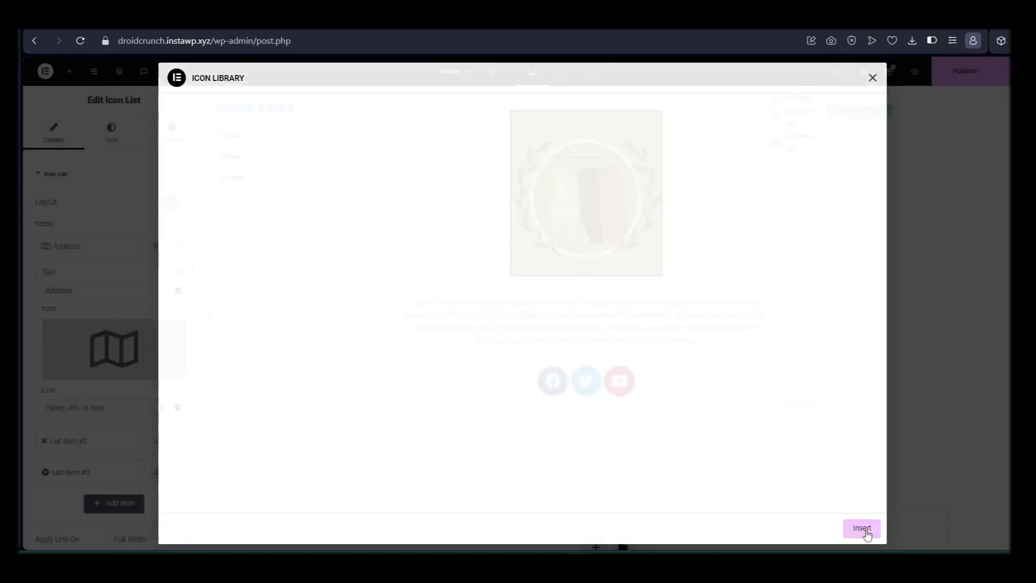
# Rename the second icon list item as Phone and open the icon library search for its icon.
pyautogui.moveTo(108, 366)
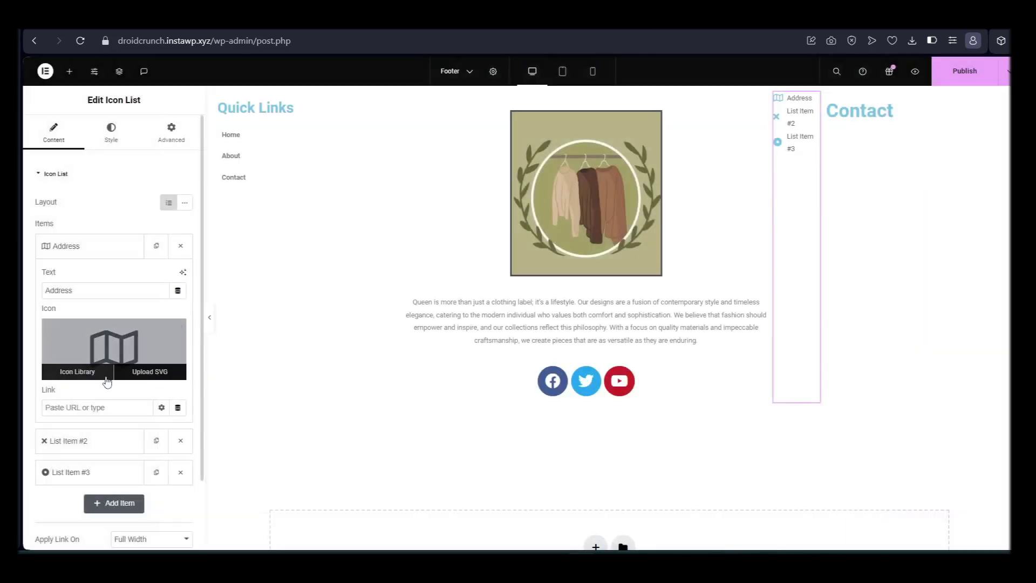
pyautogui.scroll(-1, 97, 410)
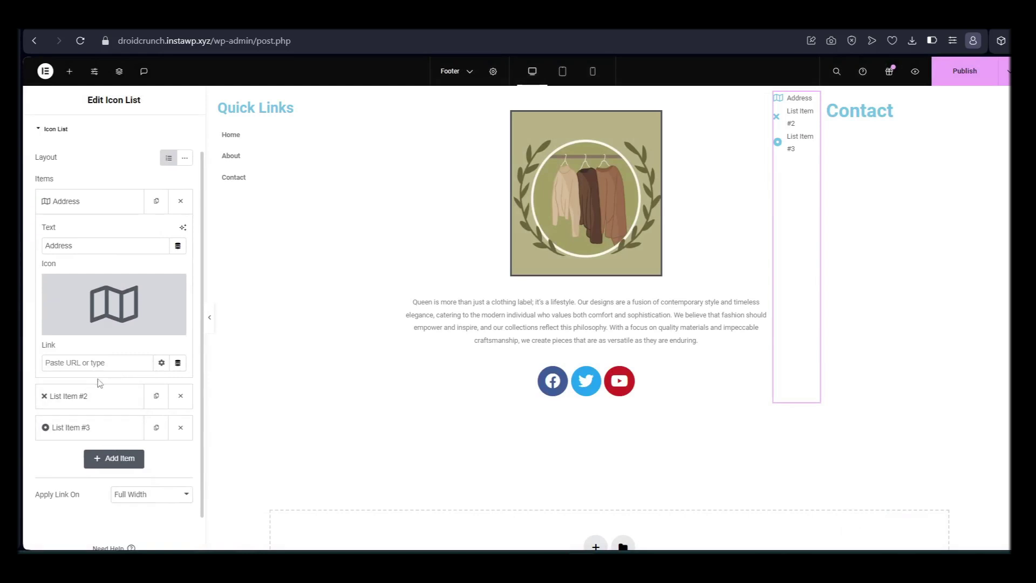
pyautogui.scroll(-1, 103, 404)
pyautogui.click(86, 359)
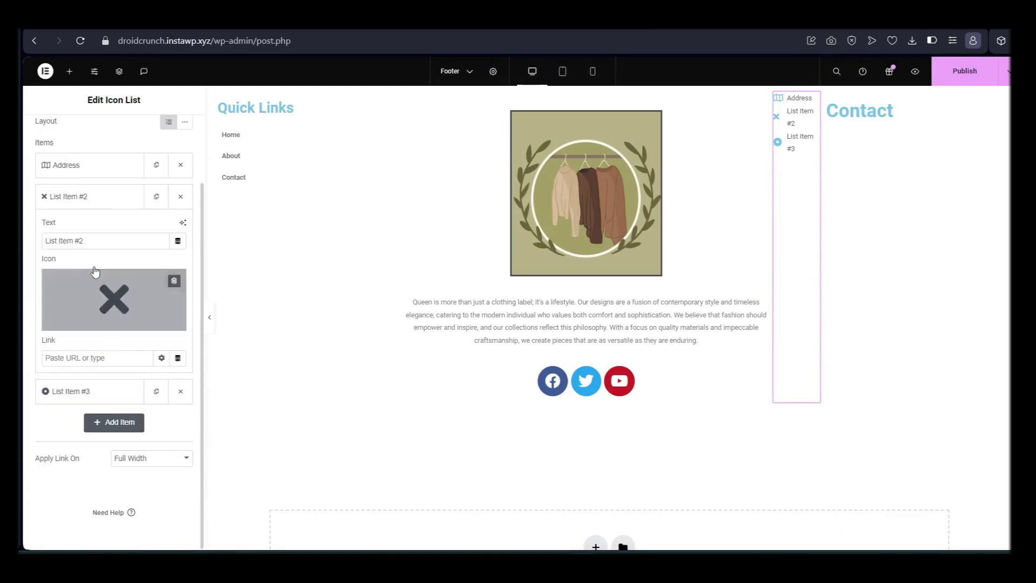
pyautogui.moveTo(46, 243); pyautogui.dragTo(104, 241)
pyautogui.write('Phone')
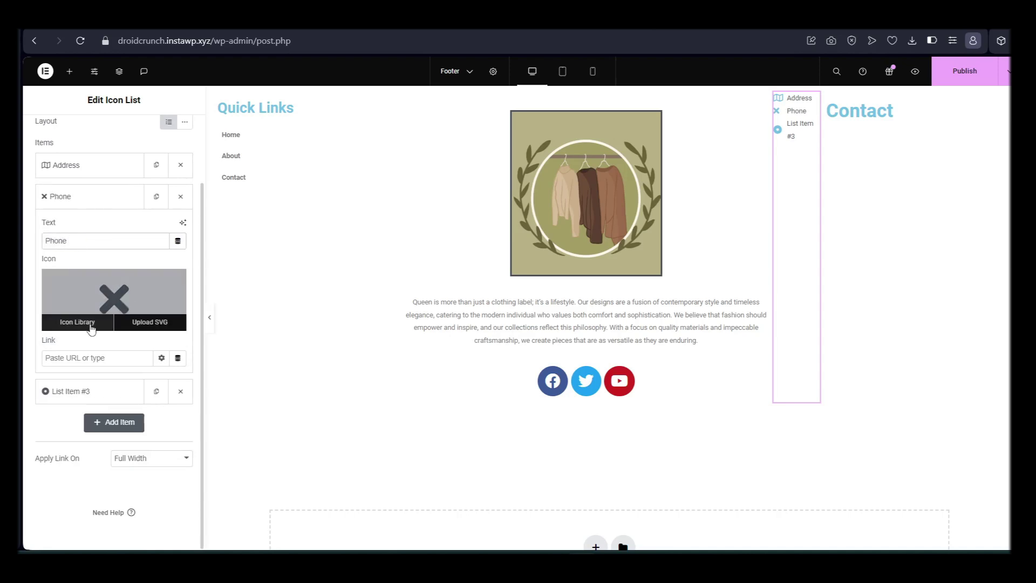
pyautogui.click(83, 322)
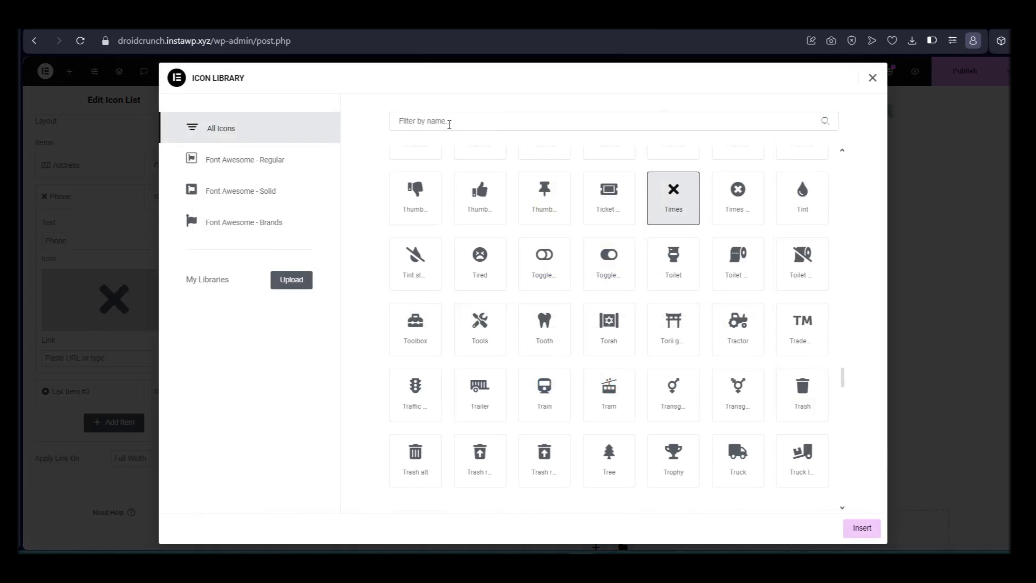
pyautogui.click(449, 124)
pyautogui.write('Call')
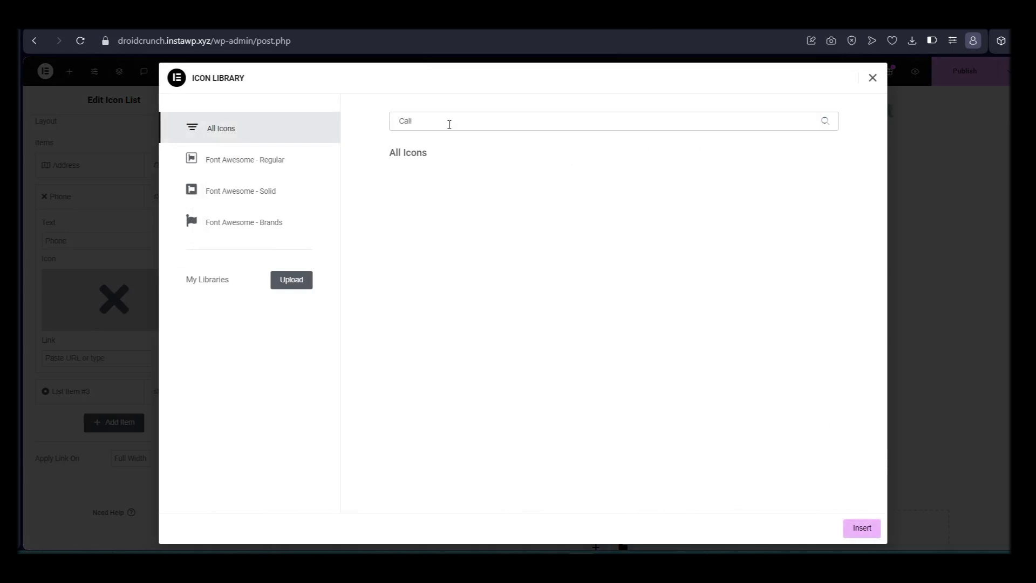
pyautogui.press('BackSpace')
pyautogui.press('BackSpace')
pyautogui.press('BackSpace')
pyautogui.press('BackSpace')
pyautogui.write('Oho')
pyautogui.press('BackSpace')
pyautogui.press('BackSpace')
pyautogui.press('BackSpace')
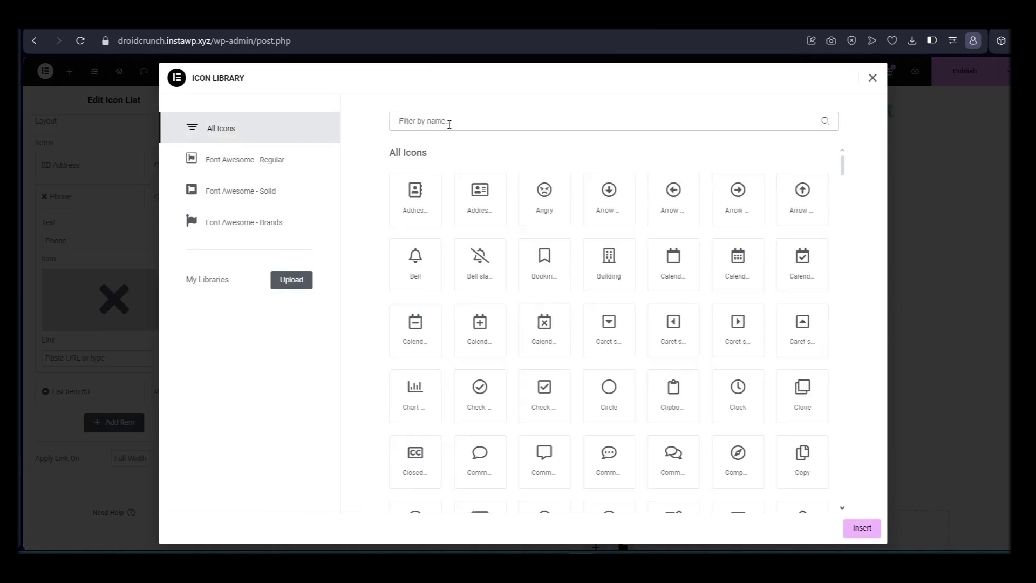
# Search the icon library for Phone and insert the plain Phone icon for the Phone item.
pyautogui.write('Phone')
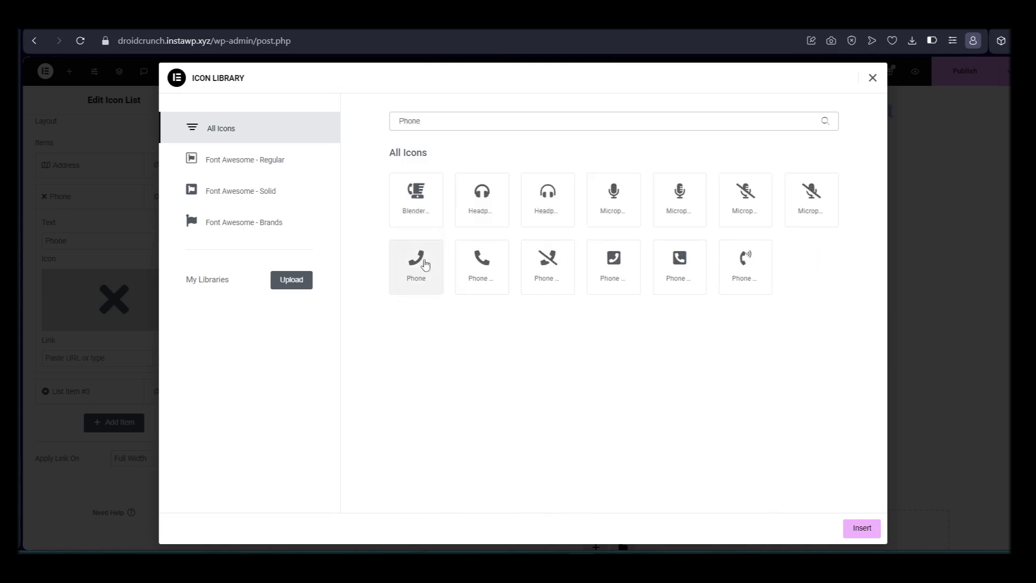
pyautogui.click(425, 265)
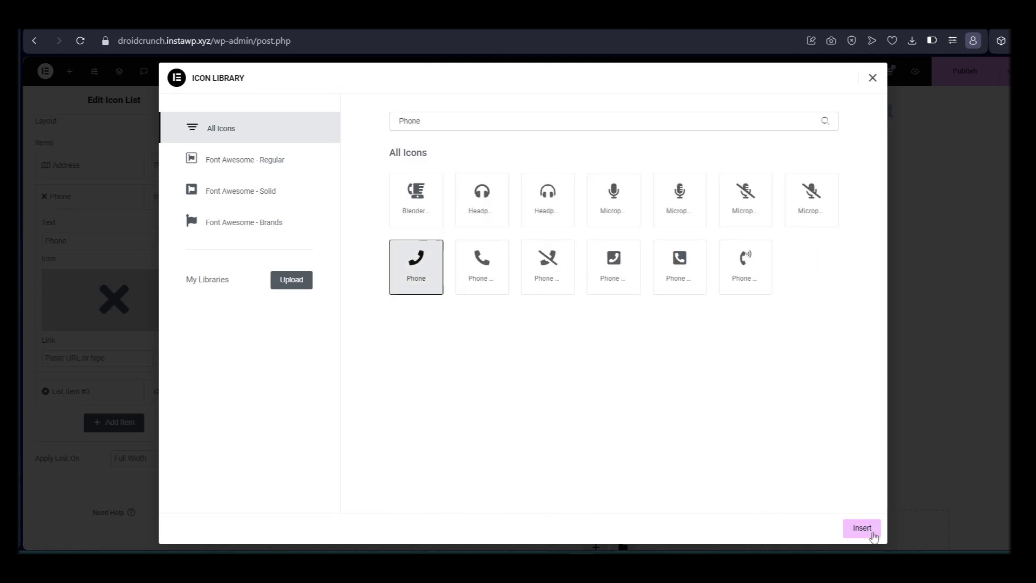
pyautogui.click(870, 529)
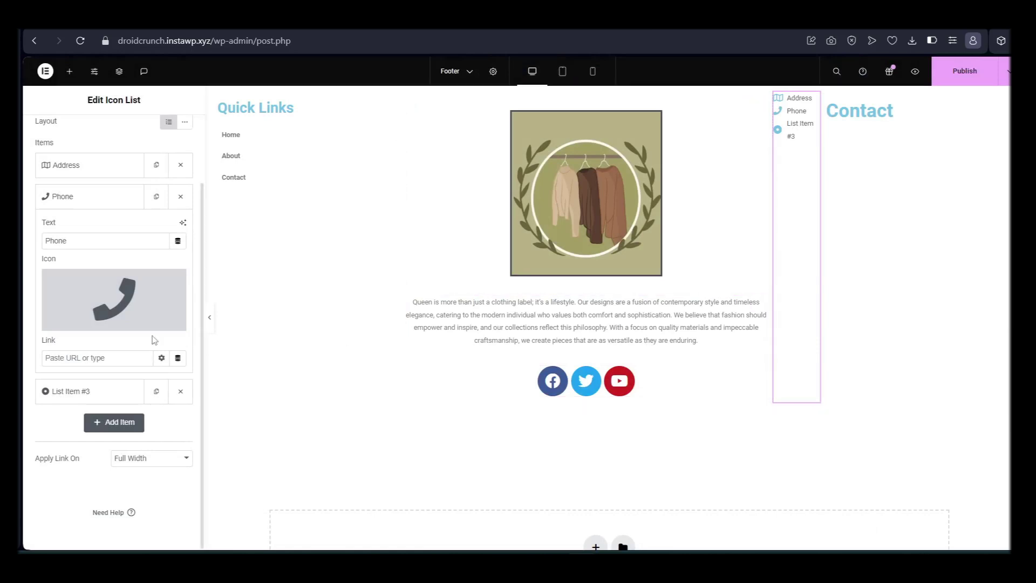
# Rename the third icon list item as Email and open the icon library search for its icon.
pyautogui.click(87, 396)
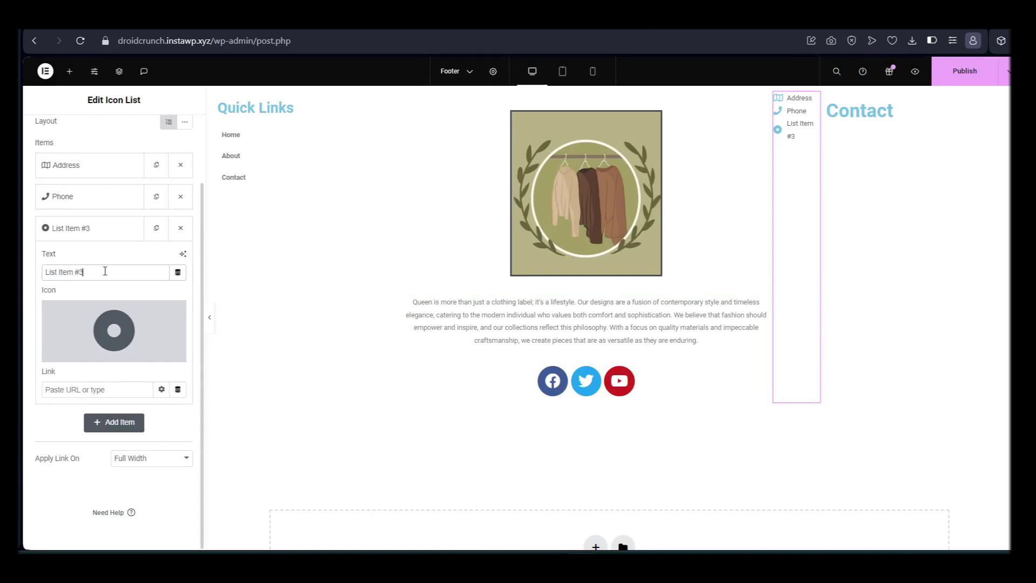
pyautogui.moveTo(46, 272); pyautogui.dragTo(111, 275)
pyautogui.press('BackSpace')
pyautogui.write('E')
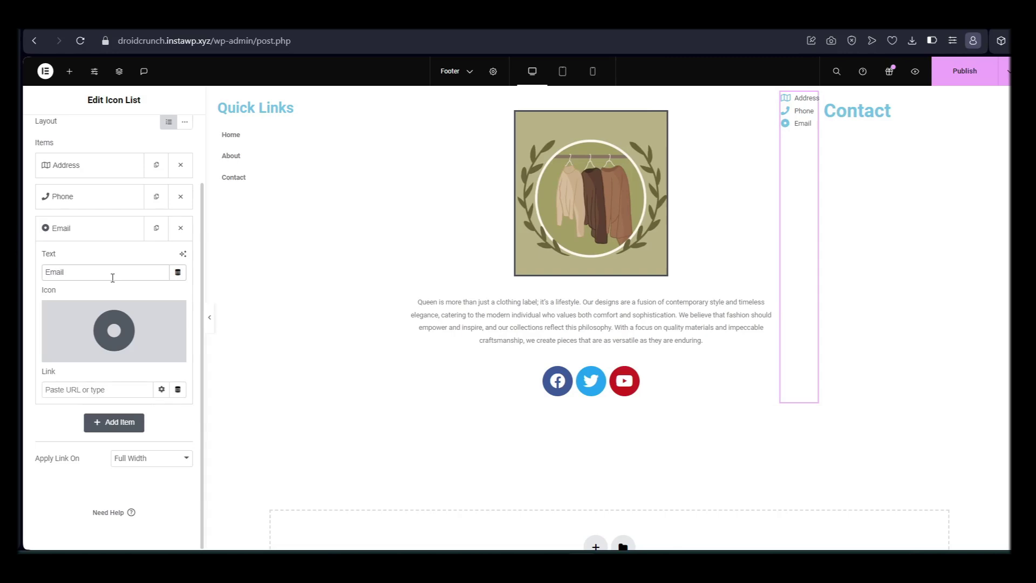
pyautogui.write('mail')
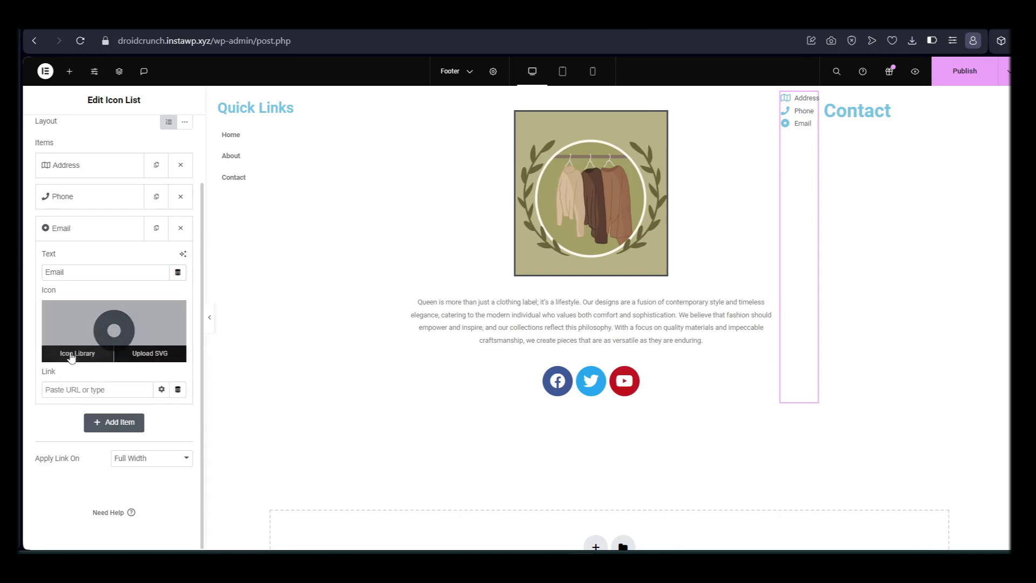
pyautogui.click(144, 345)
pyautogui.click(468, 128)
pyautogui.write('Email')
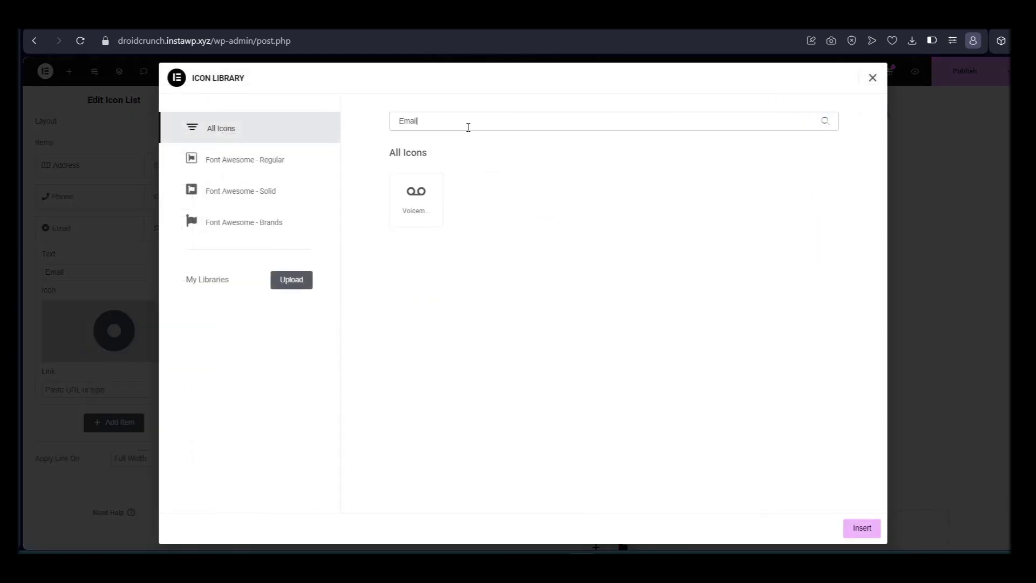
pyautogui.press('BackSpace')
pyautogui.press('BackSpace')
pyautogui.press('BackSpace')
pyautogui.press('BackSpace')
pyautogui.press('BackSpace')
# Search the icon library for Mail and insert the Mail bulk icon for the Email item.
pyautogui.write('Mail')
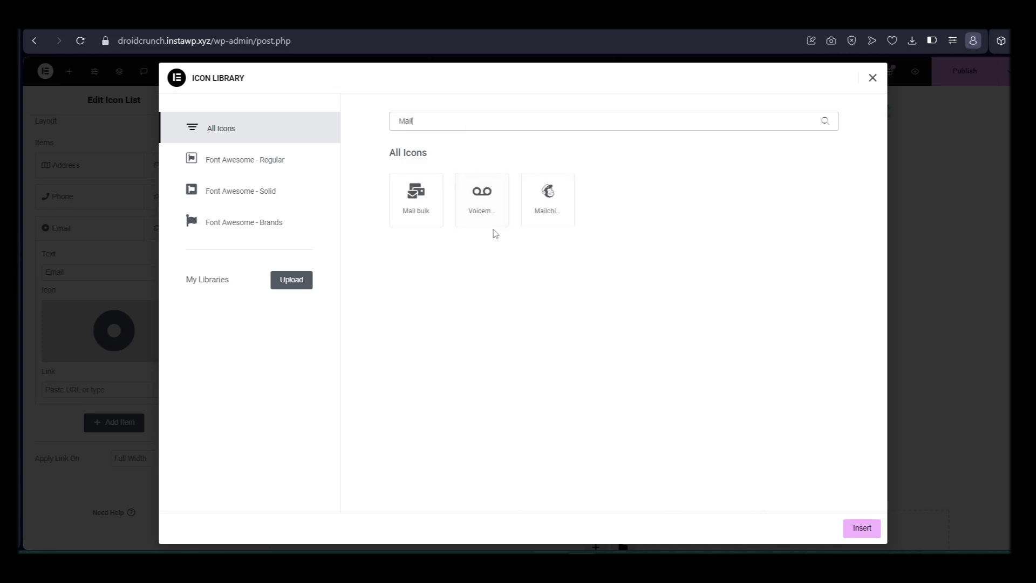
pyautogui.click(430, 217)
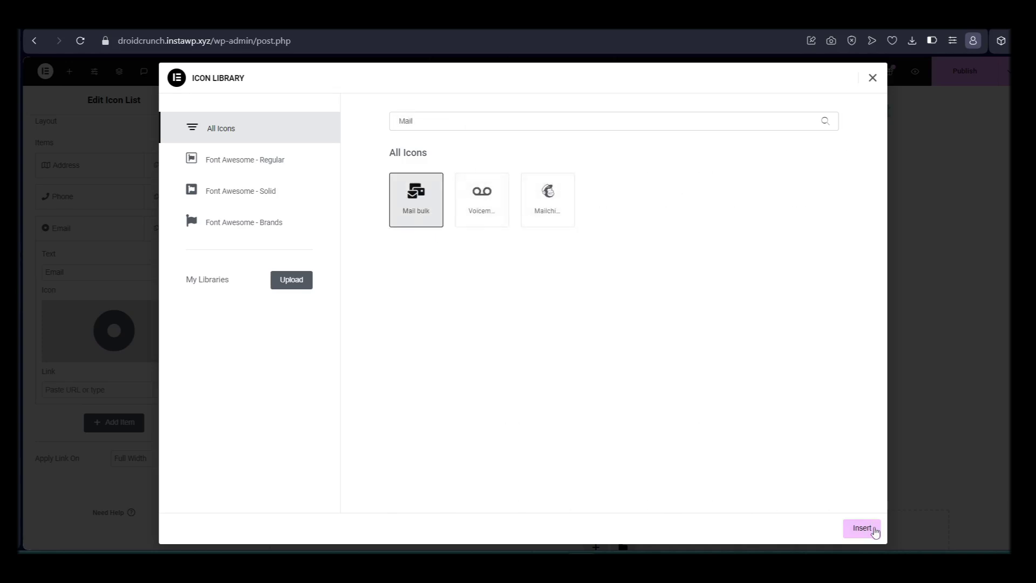
pyautogui.click(866, 529)
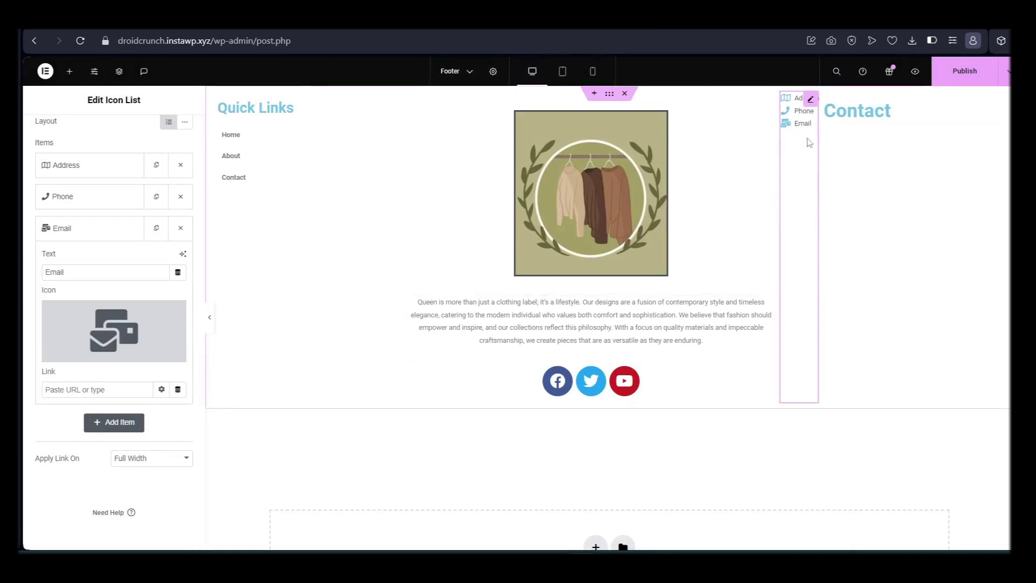
# Set the space between the icon list items to 14 px and center the list's alignment.
pyautogui.scroll(2, 156, 238)
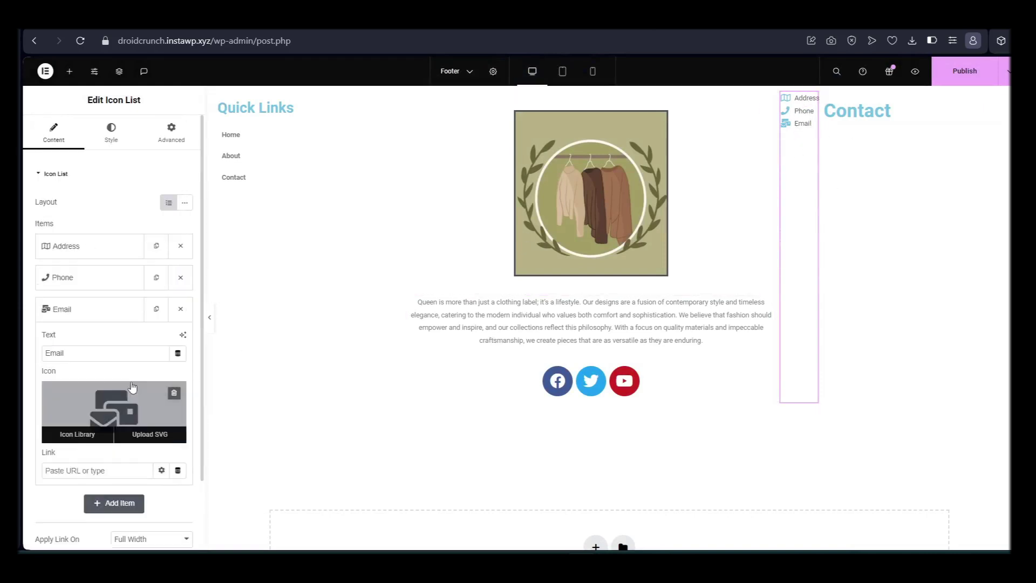
pyautogui.click(112, 134)
pyautogui.moveTo(37, 216); pyautogui.dragTo(72, 214)
pyautogui.click(169, 241)
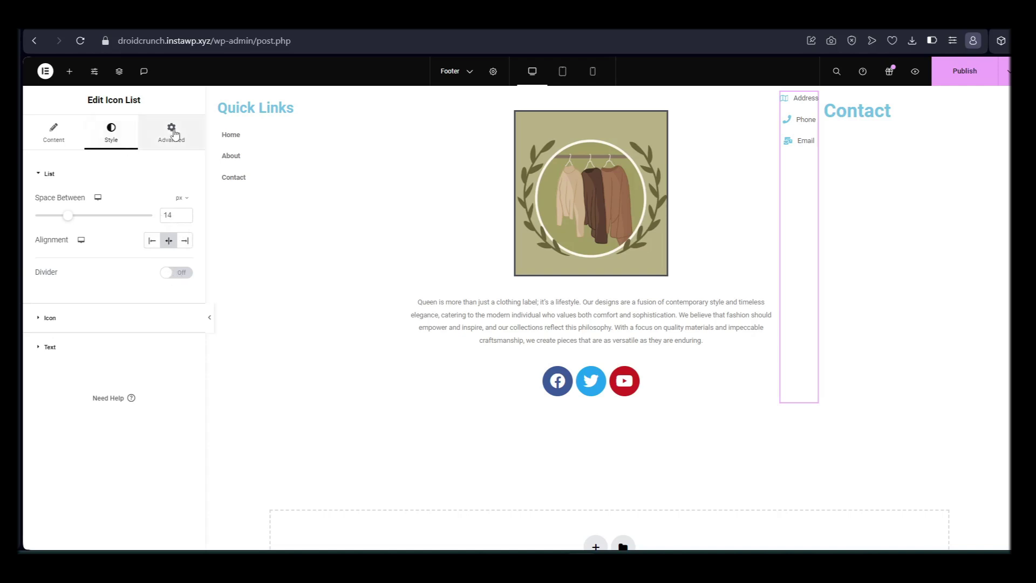
# Try to move the icon list below the Contact heading in the last column.
pyautogui.click(54, 133)
pyautogui.moveTo(810, 99); pyautogui.dragTo(883, 250)
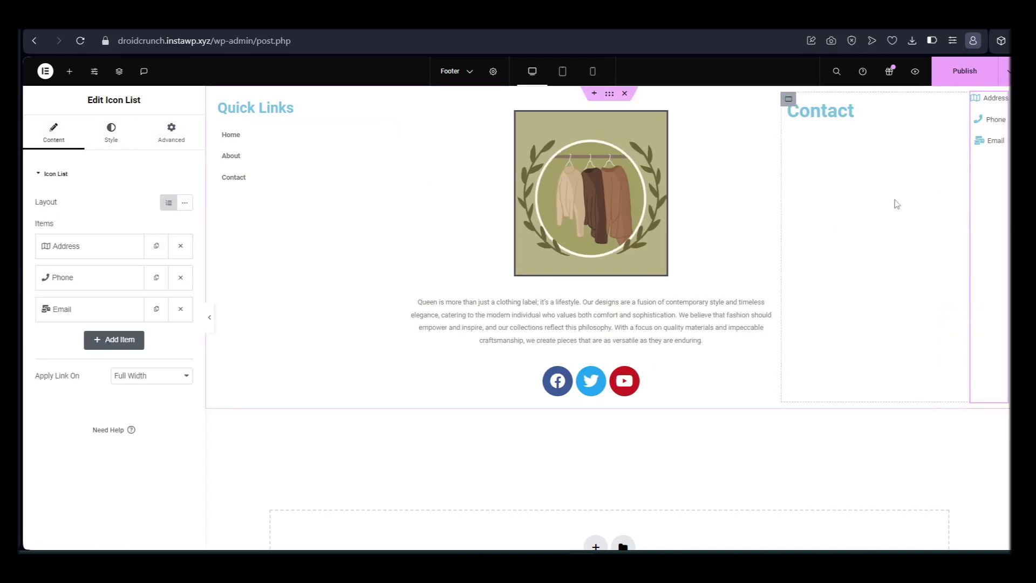
pyautogui.hotkey('ctrl', 'z')
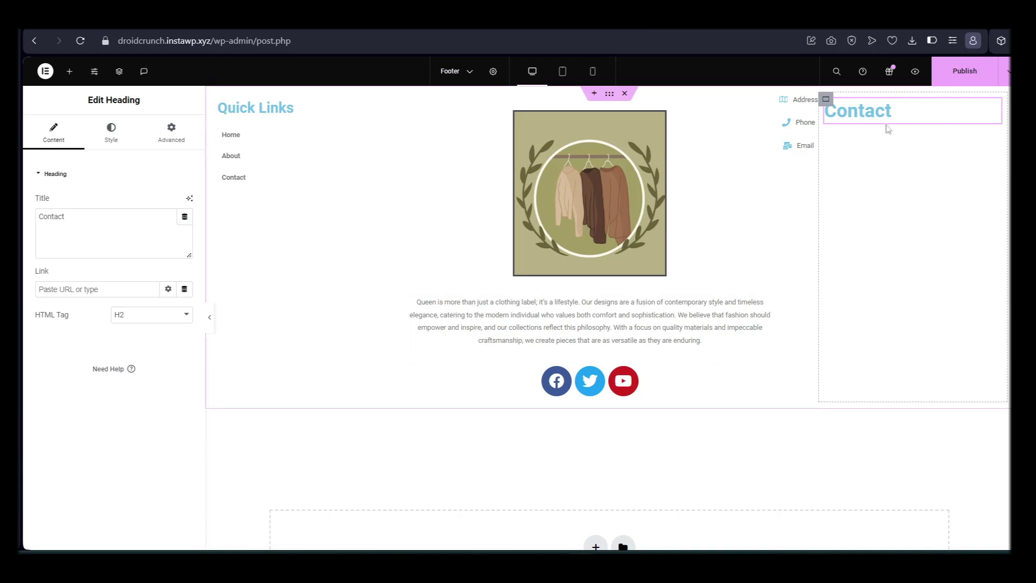
# Clear the Contact heading's text and delete the heading widget from the last column.
pyautogui.moveTo(836, 107); pyautogui.dragTo(908, 128)
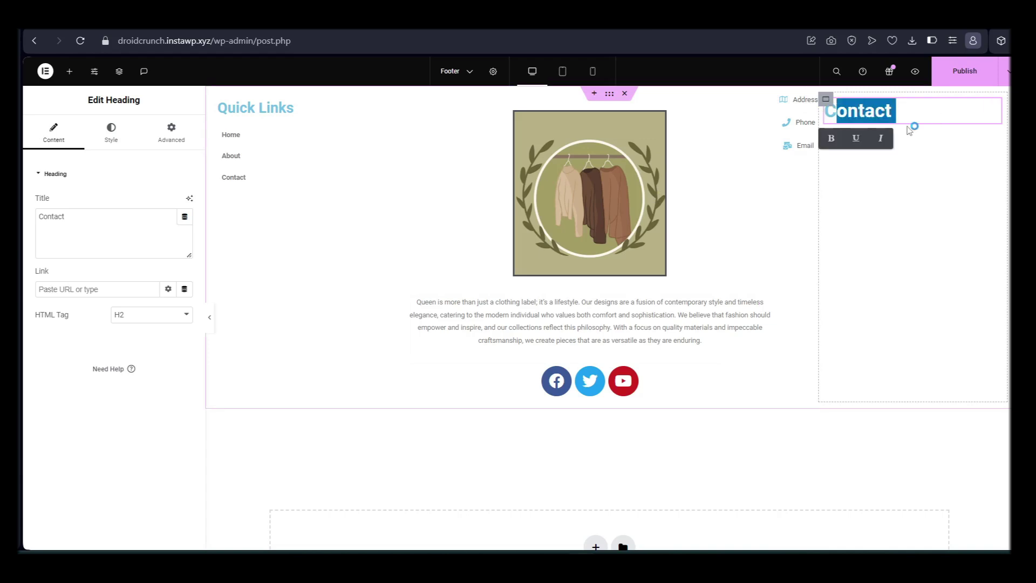
pyautogui.press('BackSpace')
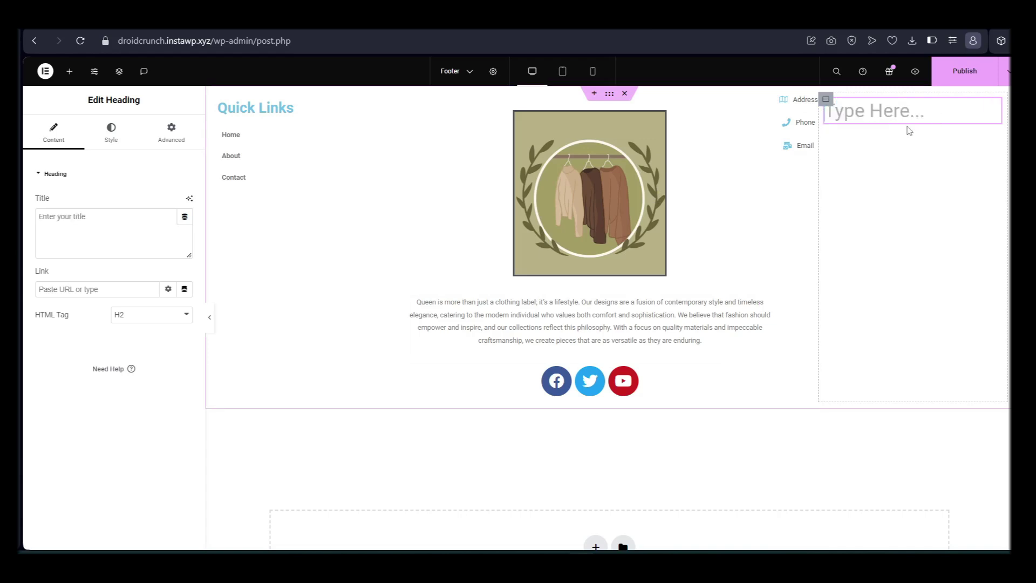
pyautogui.rightClick(848, 120)
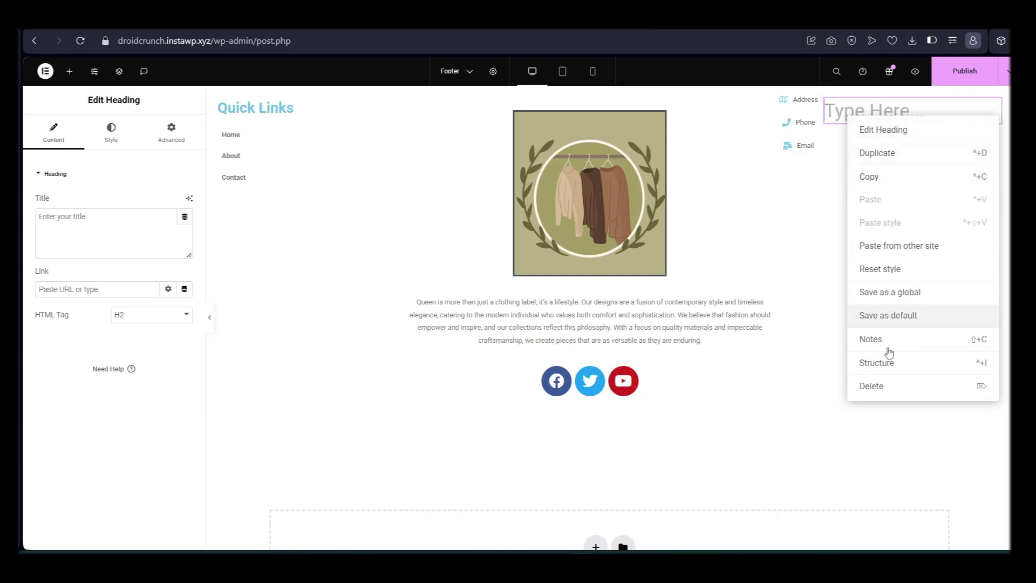
pyautogui.click(880, 390)
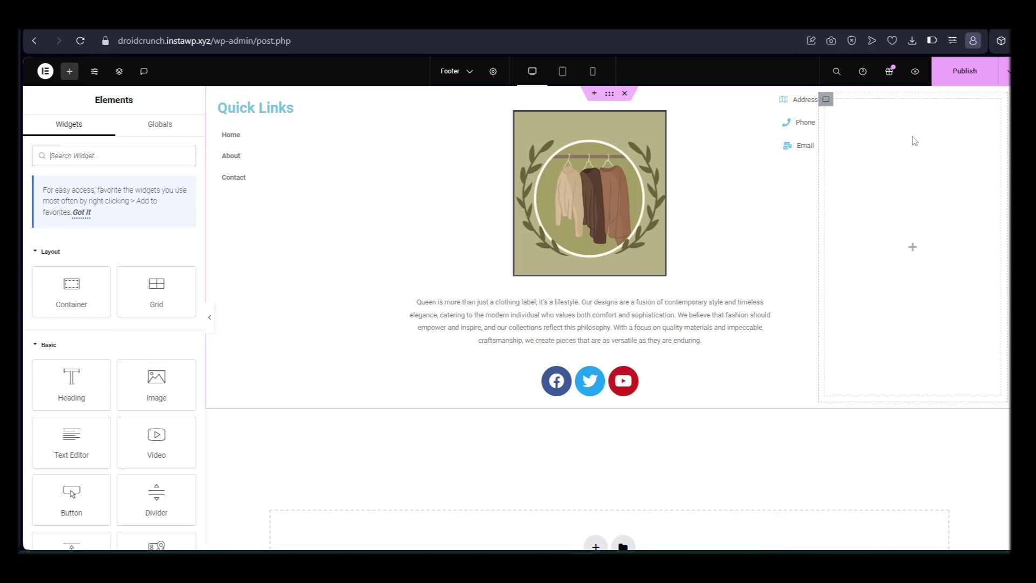
# Set the space between the icon list items to 21 px, try left alignment and return it to center.
pyautogui.click(809, 138)
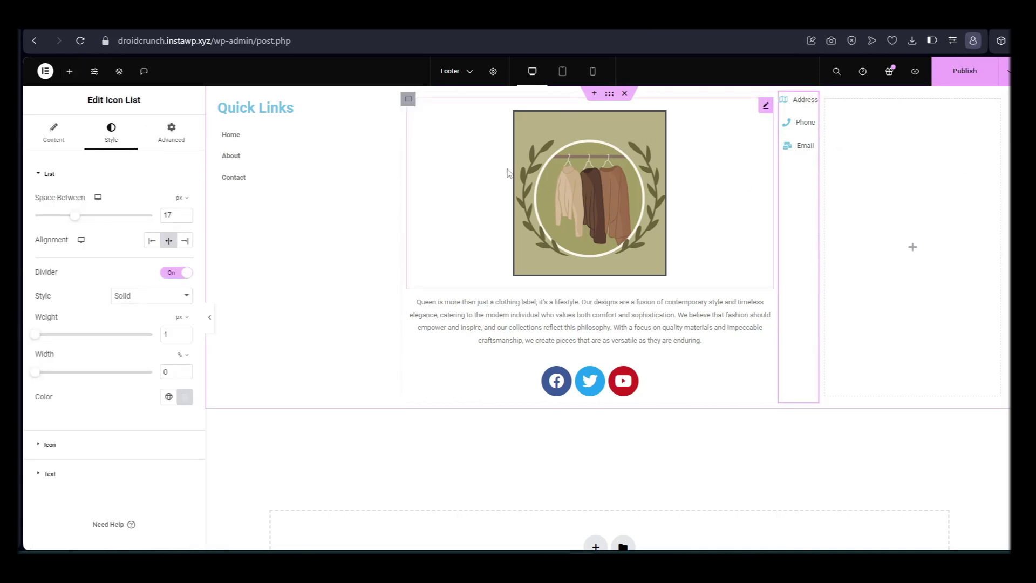
pyautogui.moveTo(76, 216)
pyautogui.mouseDown()
pyautogui.moveTo(102, 218)
pyautogui.moveTo(85, 217)
pyautogui.mouseUp()
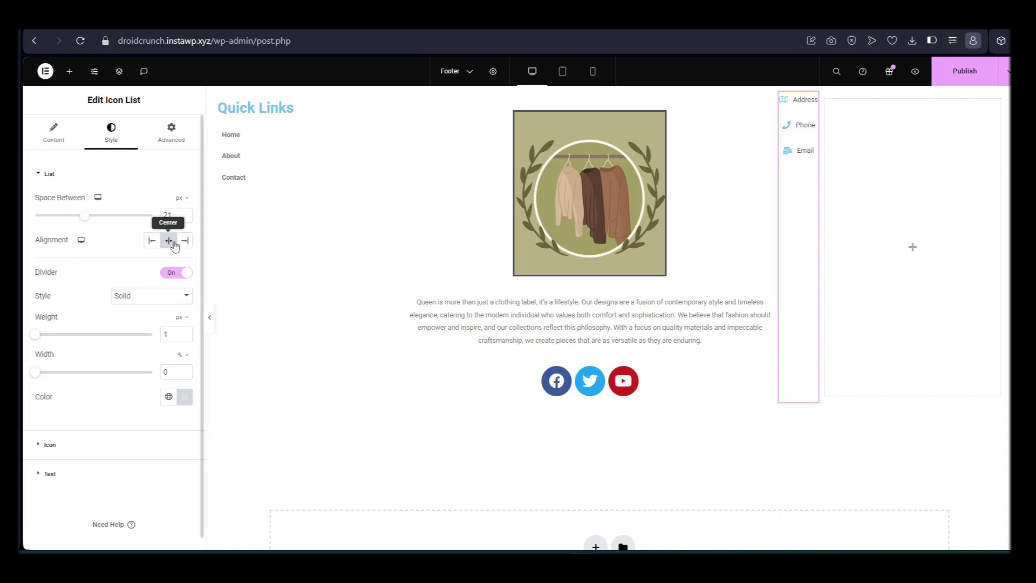
pyautogui.click(153, 241)
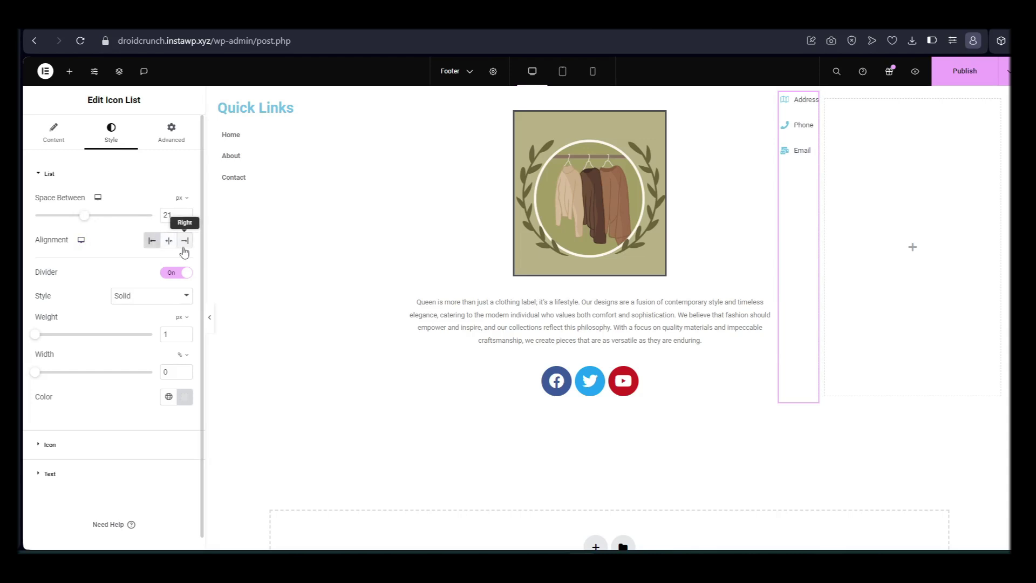
pyautogui.click(169, 241)
# Set the icon list's divider style to Double with a weight of 15 px.
pyautogui.click(153, 301)
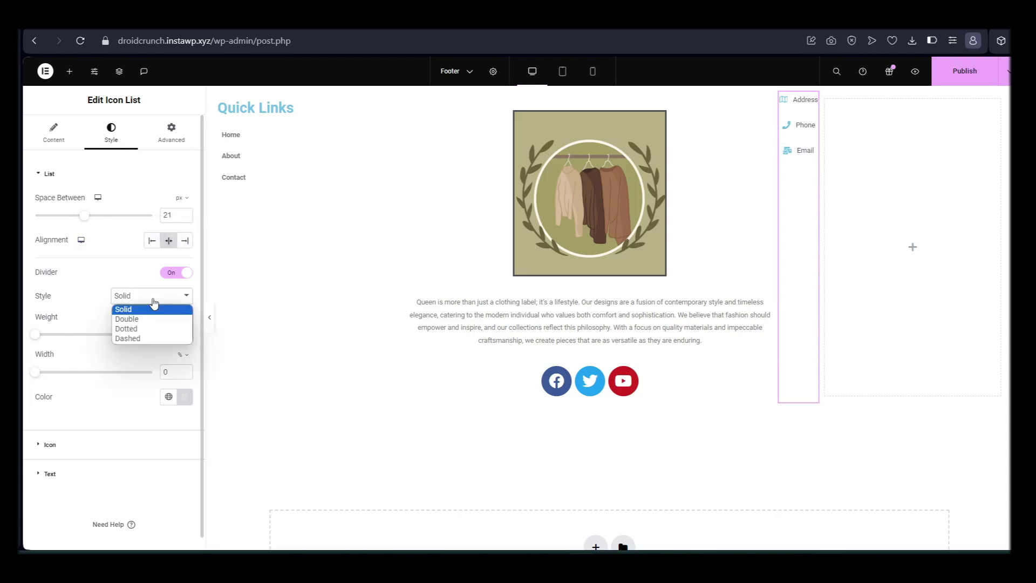
pyautogui.click(148, 320)
pyautogui.moveTo(35, 335); pyautogui.dragTo(121, 336)
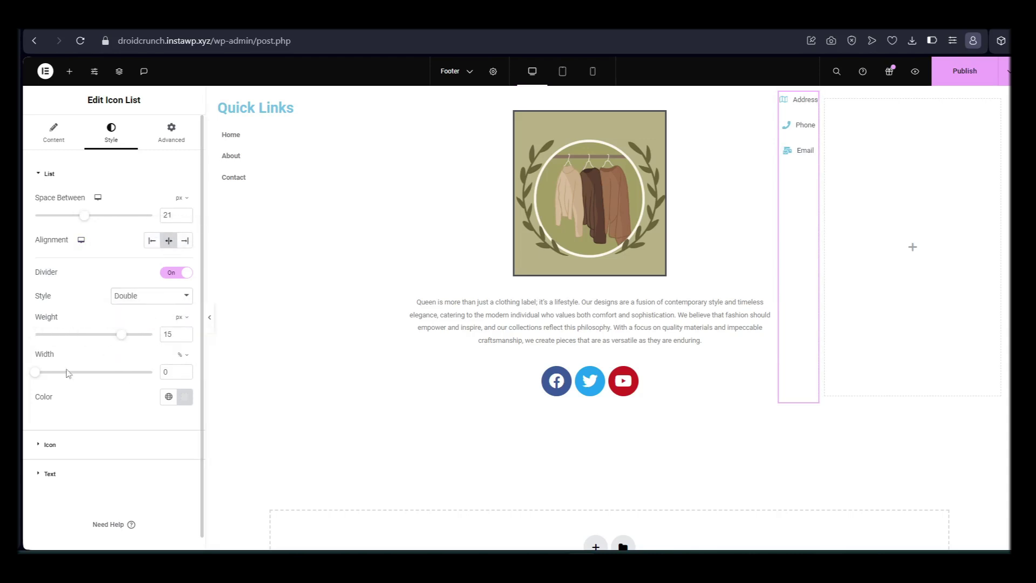
# Change the icon list's divider color to a medium green and keep the divider width at 0%.
pyautogui.click(185, 397)
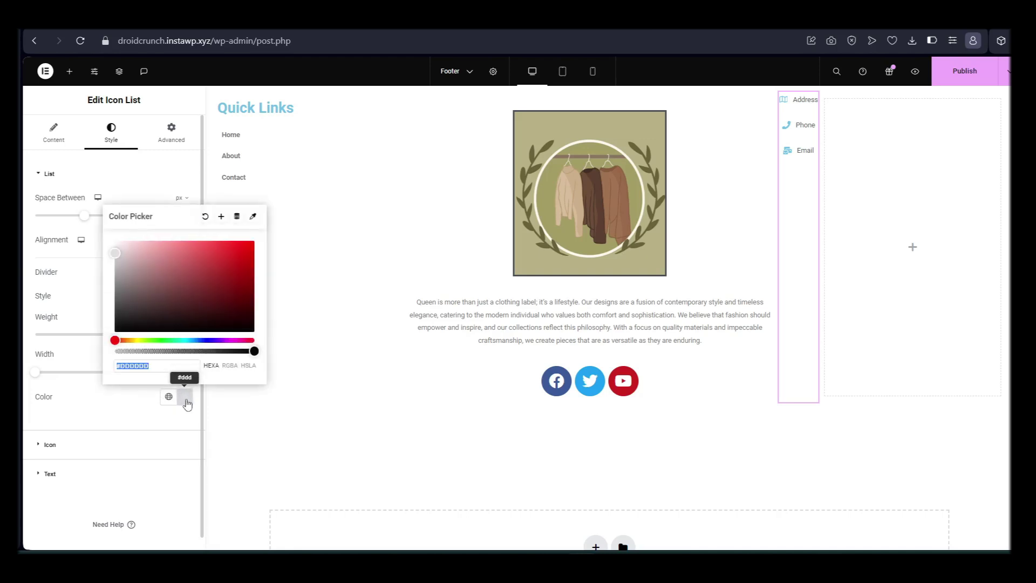
pyautogui.click(119, 253)
pyautogui.moveTo(166, 283); pyautogui.dragTo(202, 325)
pyautogui.click(166, 341)
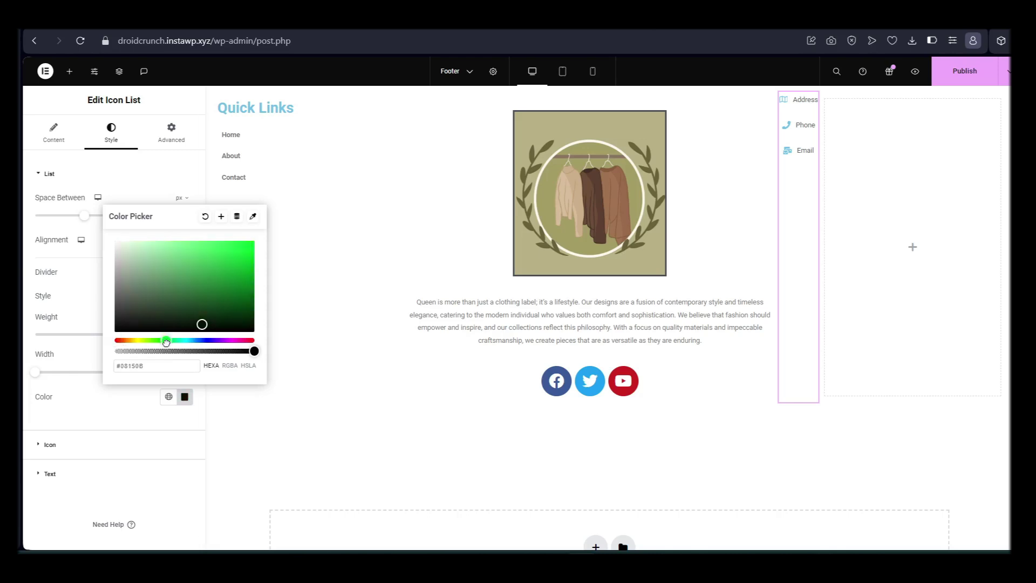
pyautogui.moveTo(247, 253); pyautogui.dragTo(188, 262)
pyautogui.click(88, 385)
pyautogui.moveTo(35, 360)
pyautogui.mouseDown()
pyautogui.moveTo(142, 369)
pyautogui.moveTo(27, 367)
pyautogui.mouseUp()
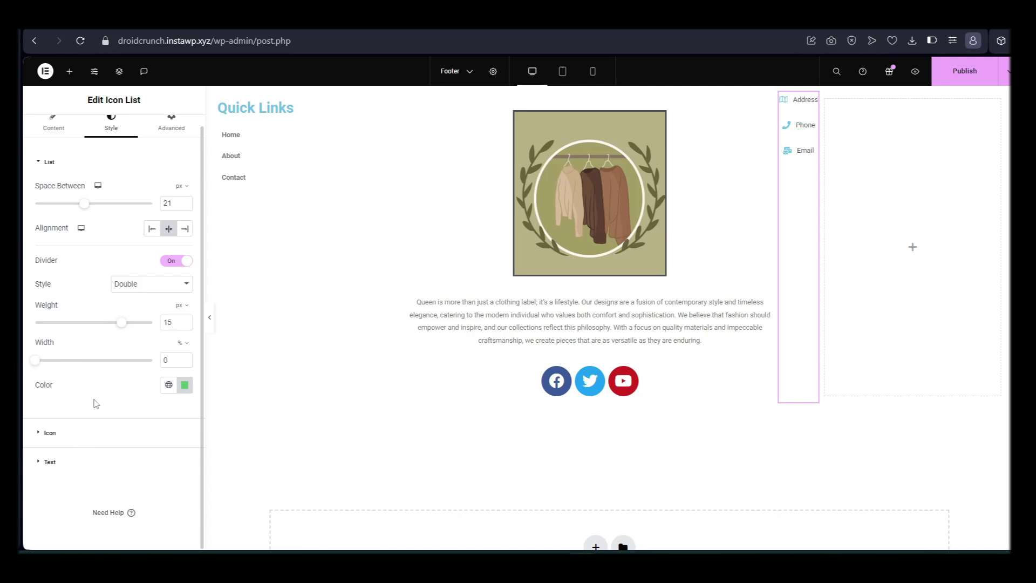
# Set the icon list's icon size to 23 px and the gap between icons and text to 10 px.
pyautogui.click(93, 434)
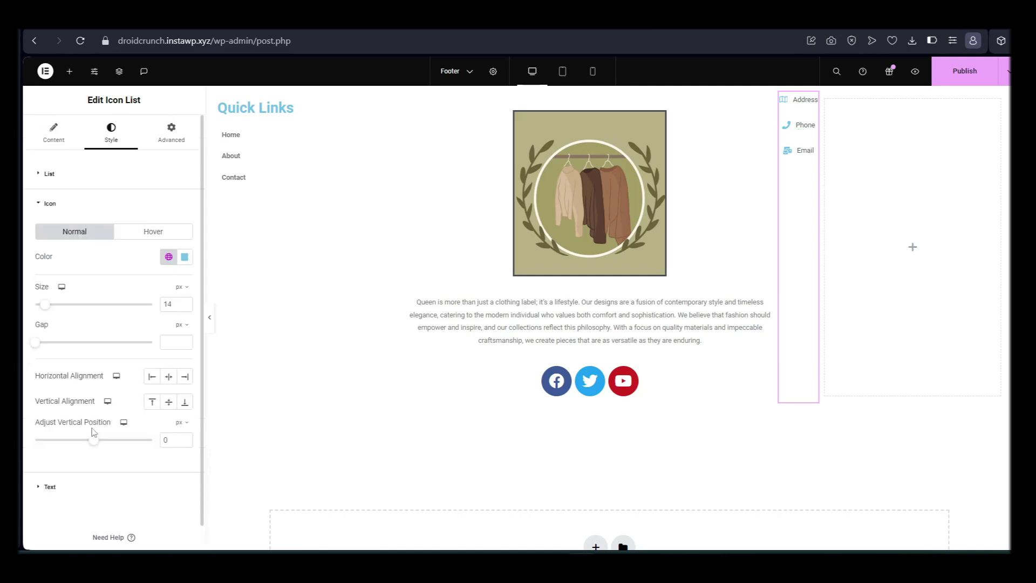
pyautogui.click(39, 305)
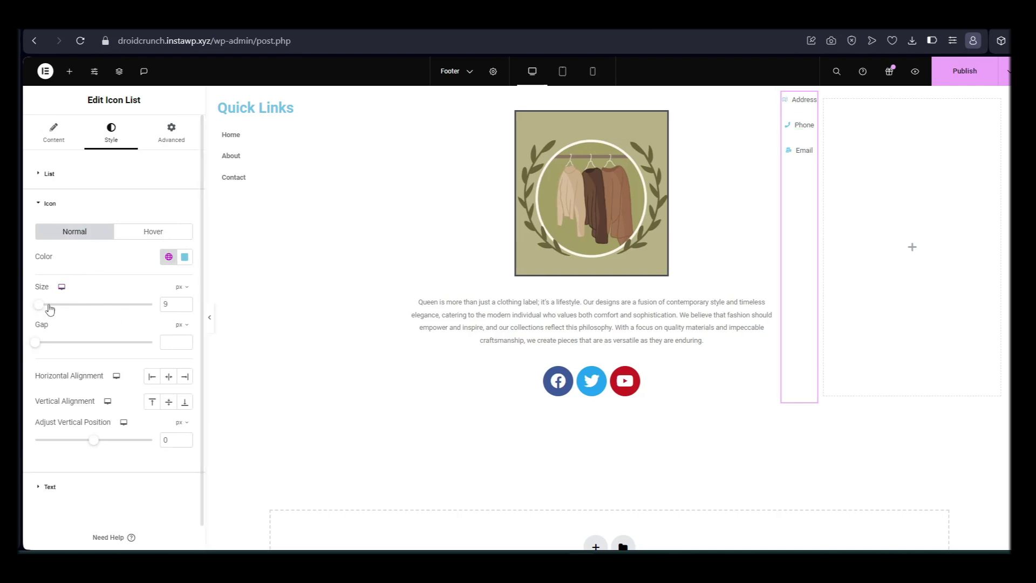
pyautogui.moveTo(39, 306); pyautogui.dragTo(181, 309)
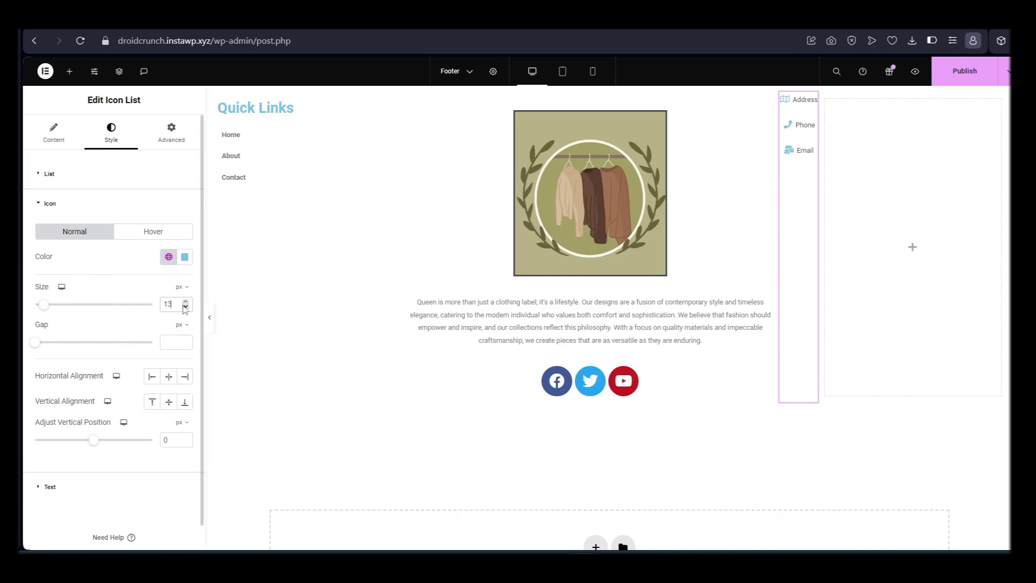
pyautogui.click(186, 301)
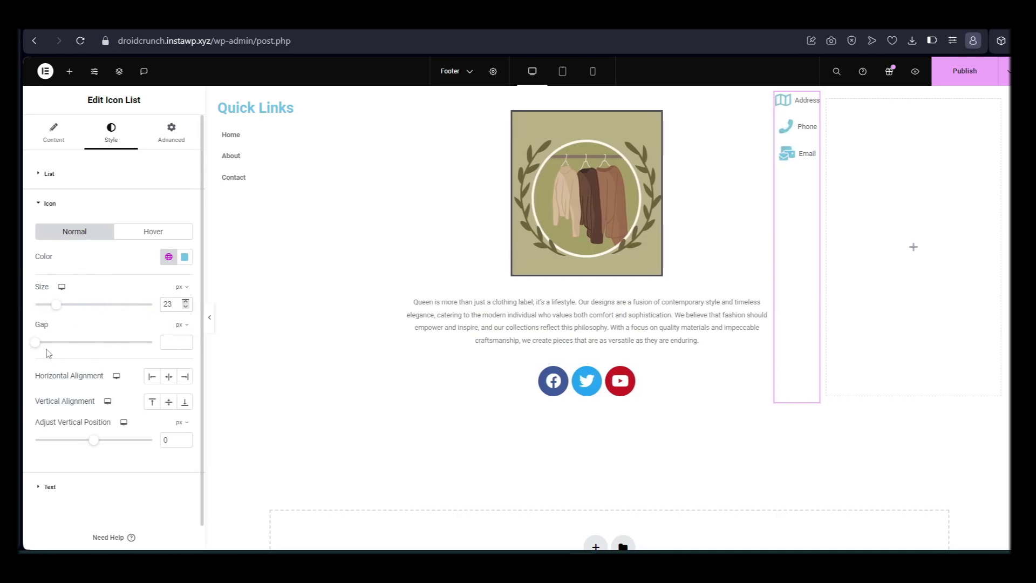
pyautogui.moveTo(35, 350); pyautogui.dragTo(59, 356)
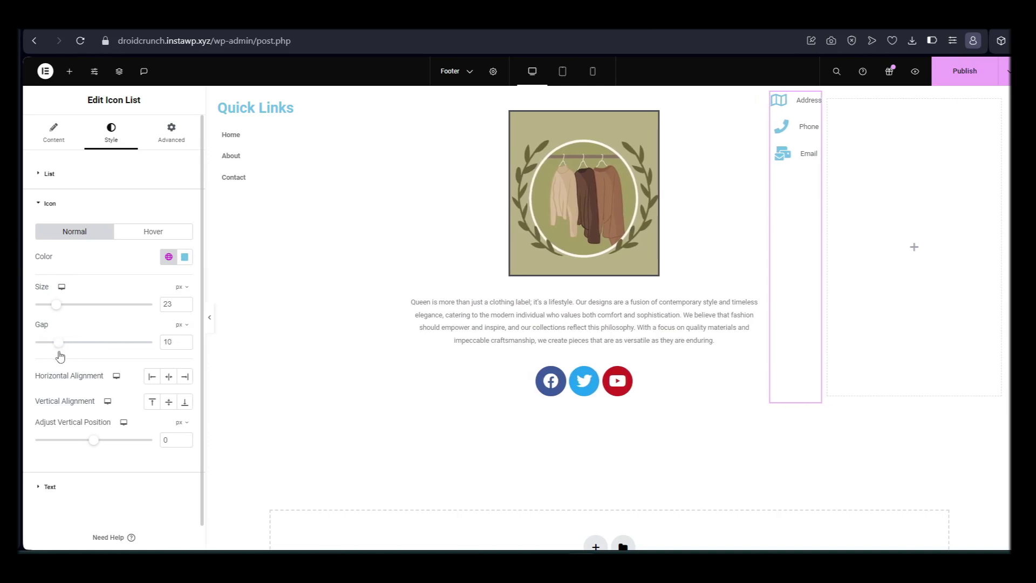
# Center the list icons horizontally and vertically and adjust their vertical position to 6 px.
pyautogui.click(169, 376)
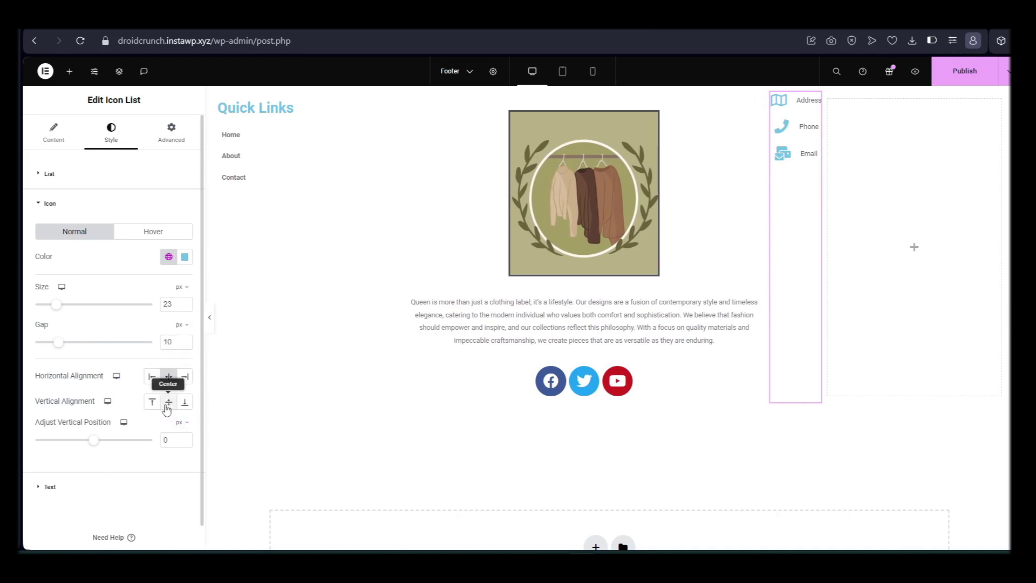
pyautogui.click(168, 403)
pyautogui.moveTo(99, 444); pyautogui.dragTo(116, 443)
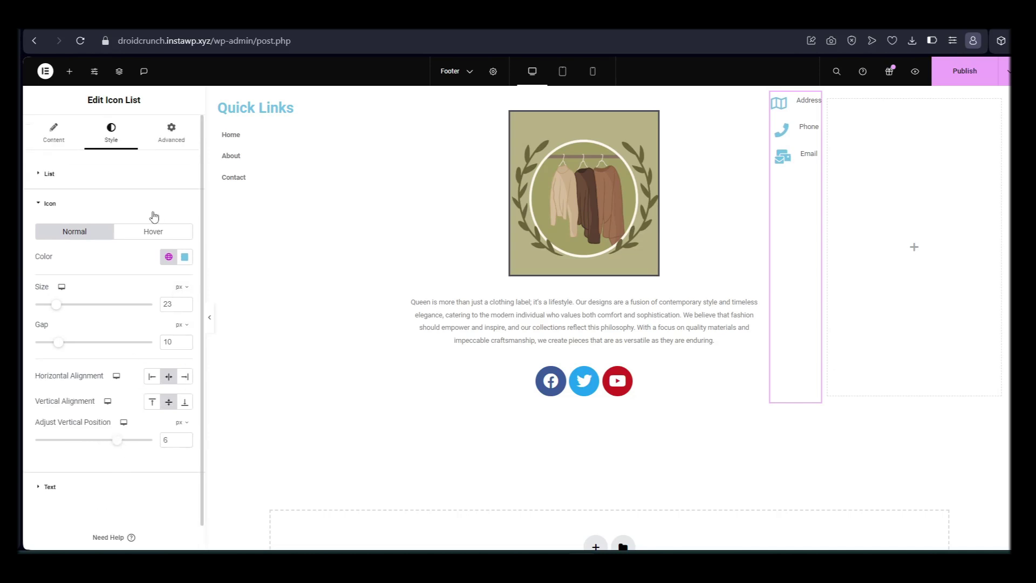
# Change the contact list icons' normal color to the dark blue-black #0E2028.
pyautogui.click(184, 257)
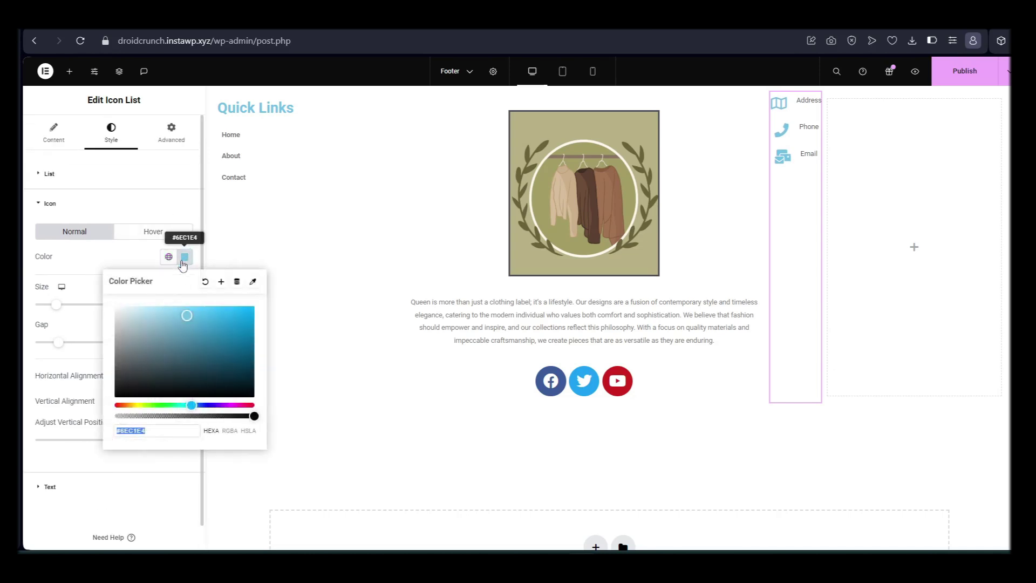
pyautogui.moveTo(186, 318)
pyautogui.mouseDown()
pyautogui.moveTo(203, 363)
pyautogui.moveTo(254, 370)
pyautogui.moveTo(254, 337)
pyautogui.moveTo(206, 383)
pyautogui.mouseUp()
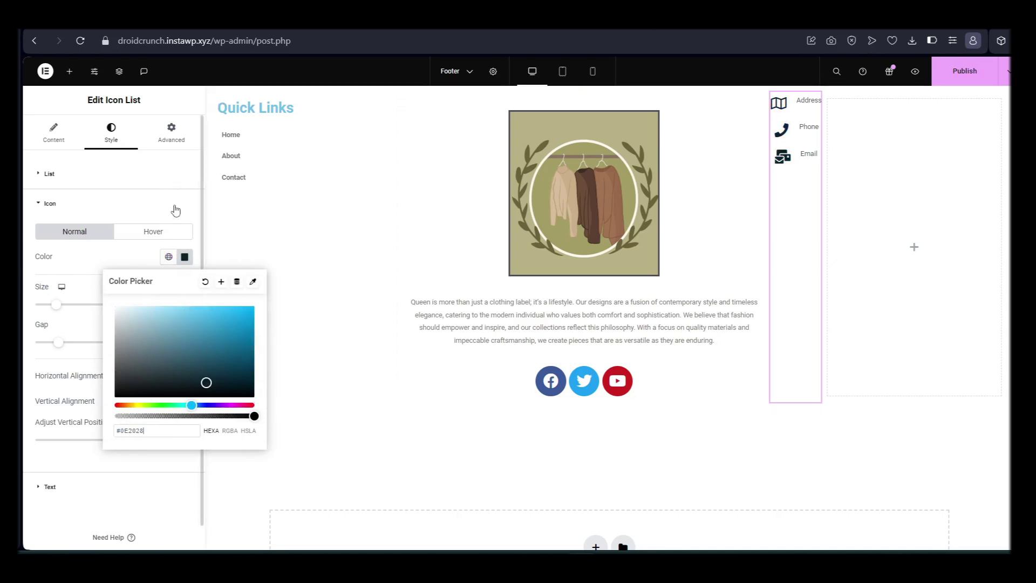
pyautogui.click(176, 210)
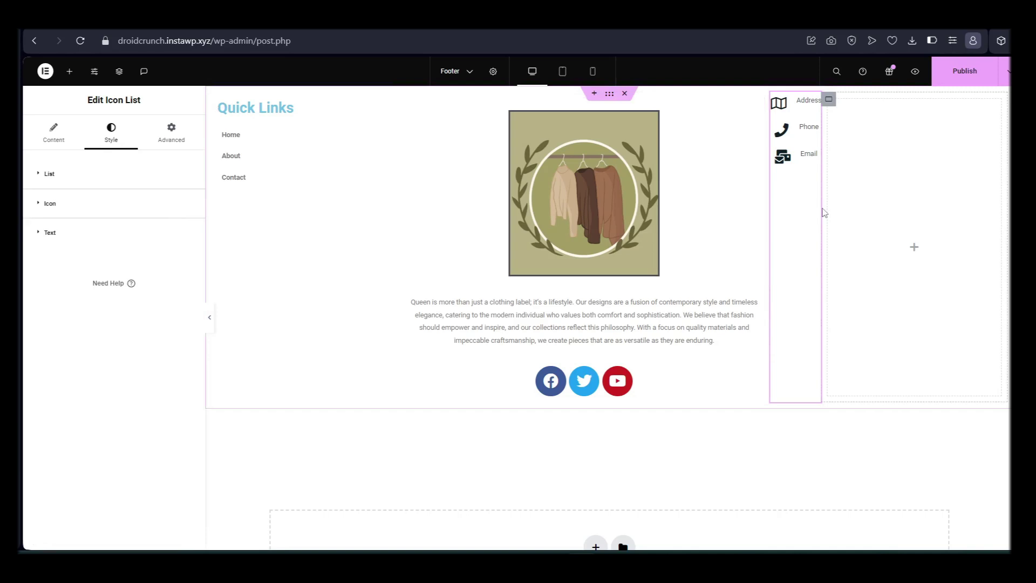
# Give the icon list a 20 px margin and 30 px padding on all sides.
pyautogui.click(171, 129)
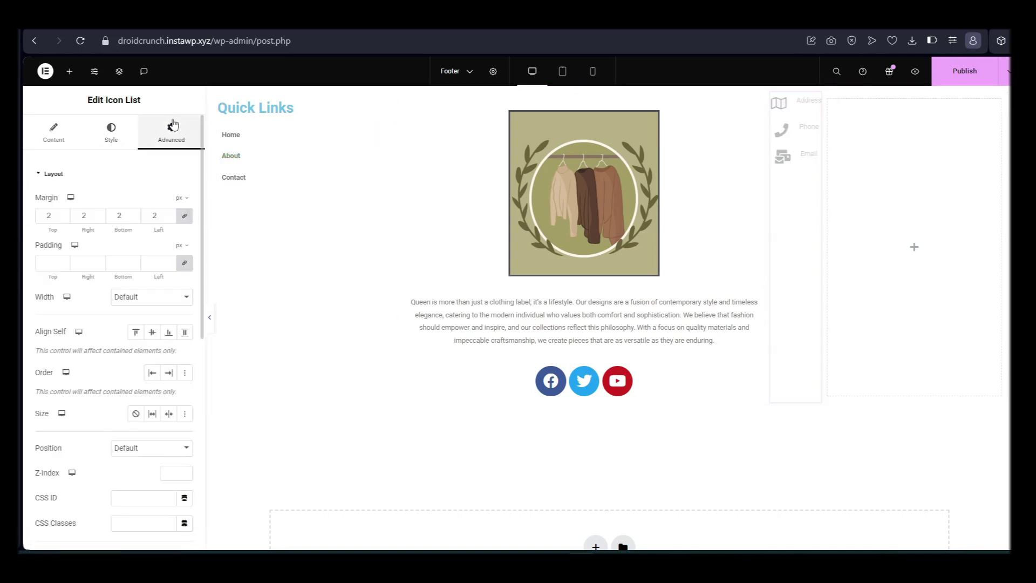
pyautogui.click(55, 216)
pyautogui.write('20')
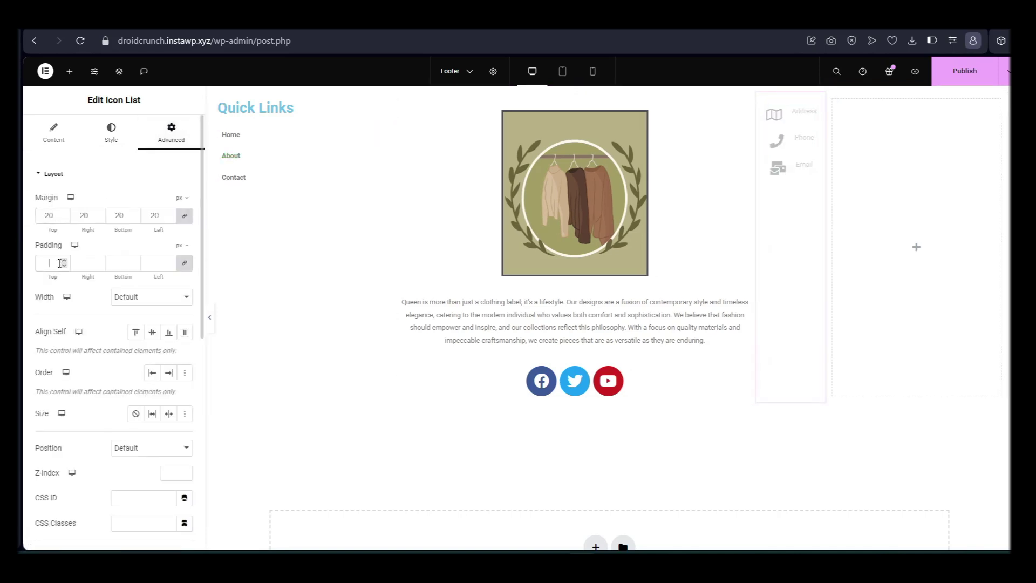
pyautogui.write('30')
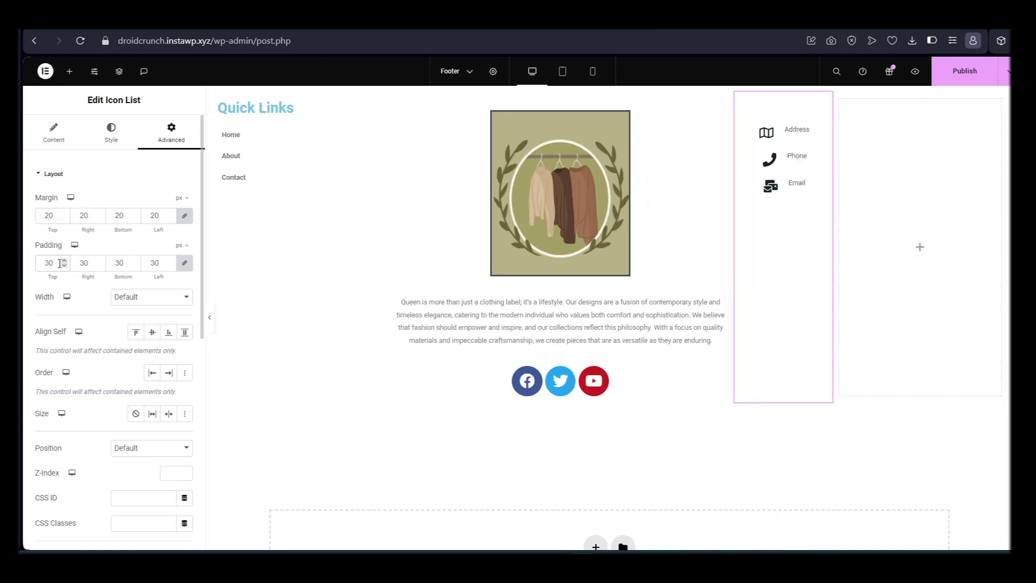
# Set the footer logo image's width to 53% and its max width to 86%.
pyautogui.click(516, 198)
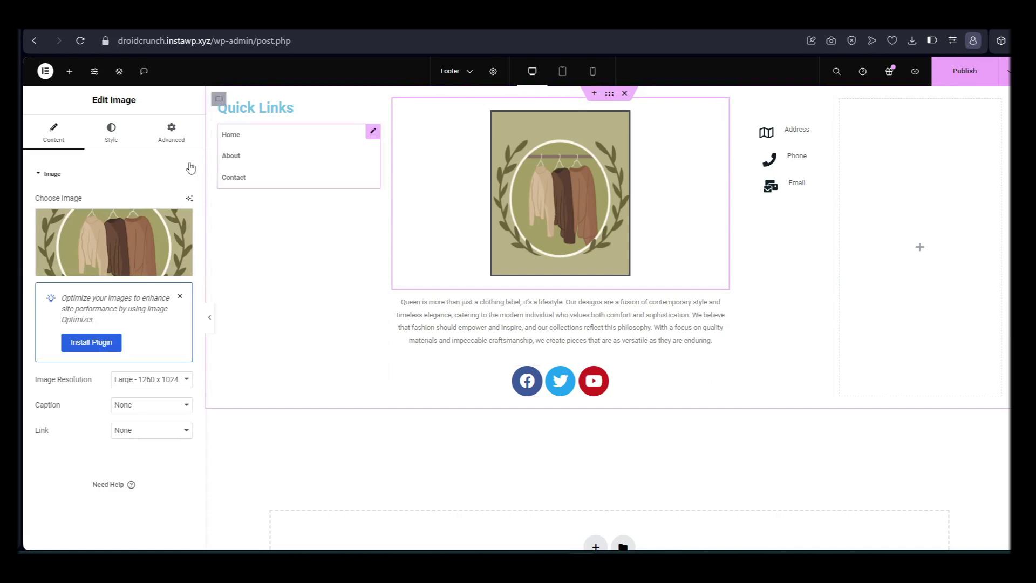
pyautogui.click(120, 141)
pyautogui.moveTo(94, 241); pyautogui.dragTo(136, 280)
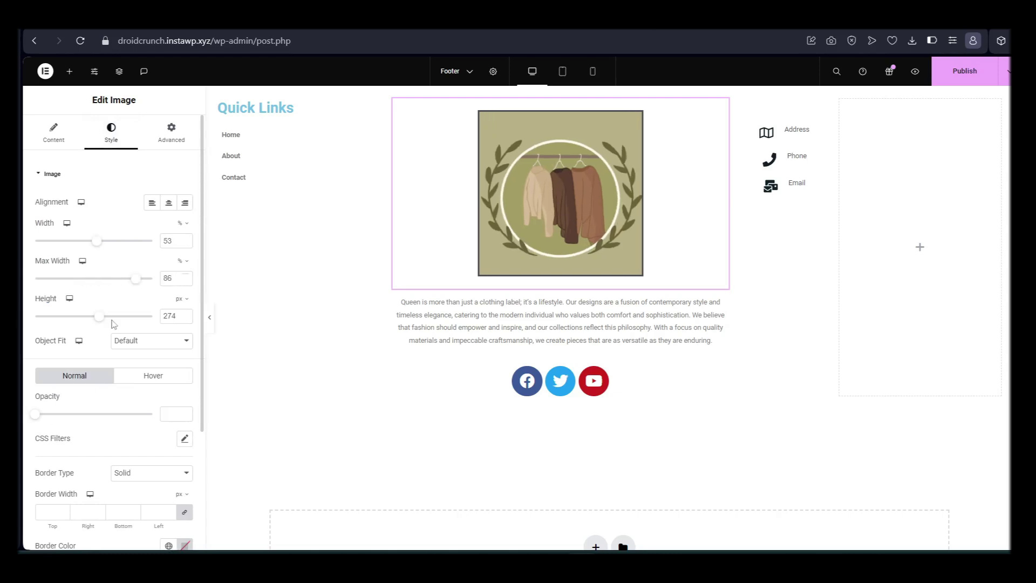
# Change the text color of the description paragraph below the logo to black.
pyautogui.click(496, 346)
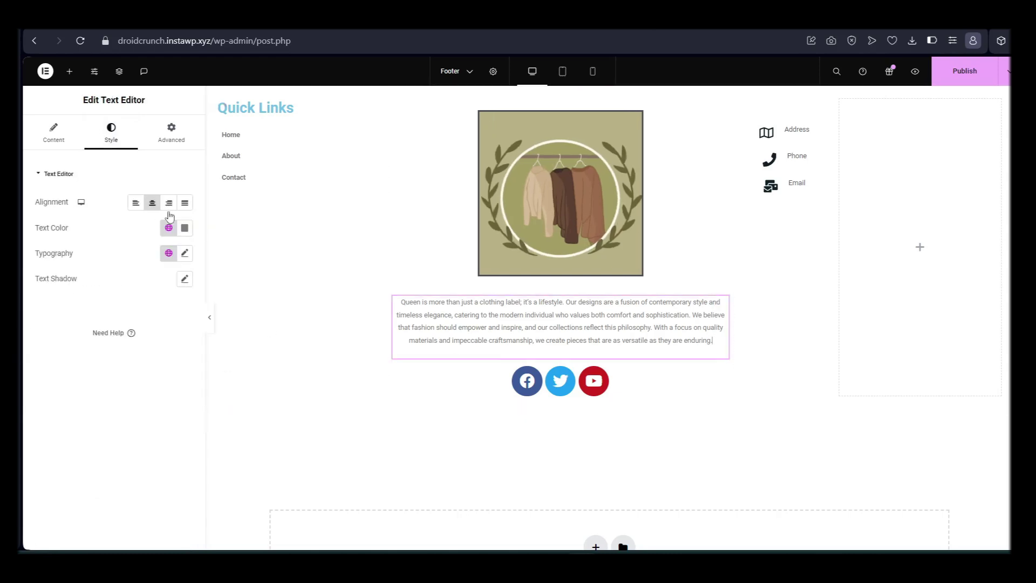
pyautogui.click(184, 229)
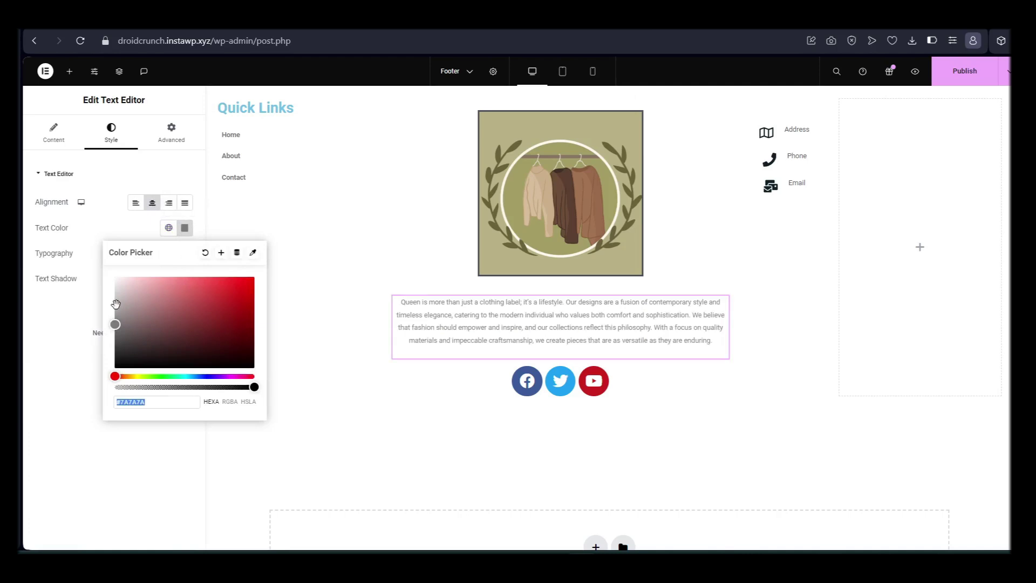
pyautogui.moveTo(115, 326)
pyautogui.mouseDown()
pyautogui.moveTo(217, 326)
pyautogui.moveTo(217, 281)
pyautogui.moveTo(170, 319)
pyautogui.moveTo(229, 277)
pyautogui.moveTo(162, 340)
pyautogui.moveTo(226, 361)
pyautogui.moveTo(214, 367)
pyautogui.mouseUp()
pyautogui.click(178, 469)
# Set the description paragraph's typography size to 12 px and look over the remaining typography options.
pyautogui.click(184, 253)
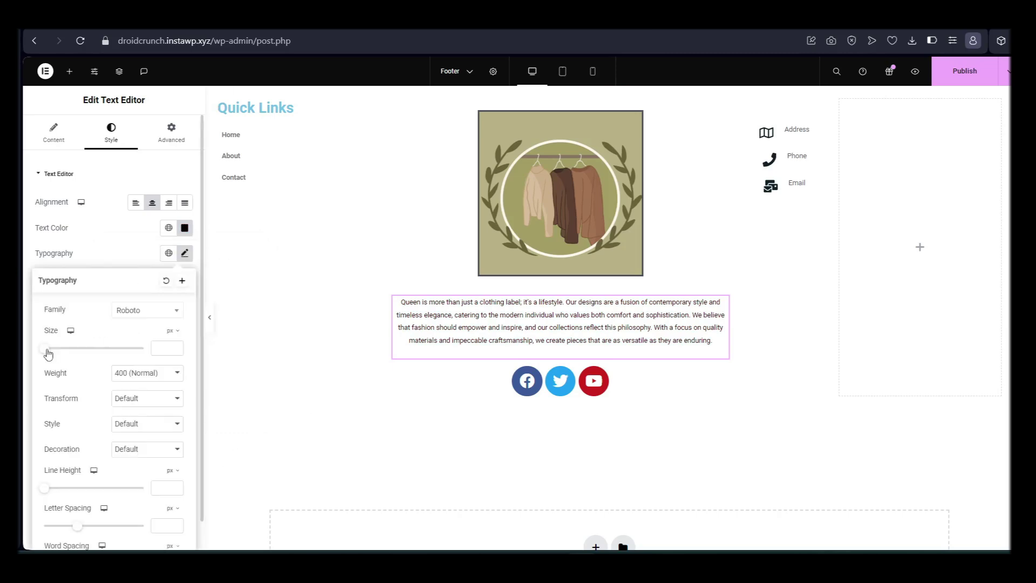
pyautogui.moveTo(51, 349)
pyautogui.mouseDown()
pyautogui.moveTo(87, 349)
pyautogui.moveTo(50, 352)
pyautogui.mouseUp()
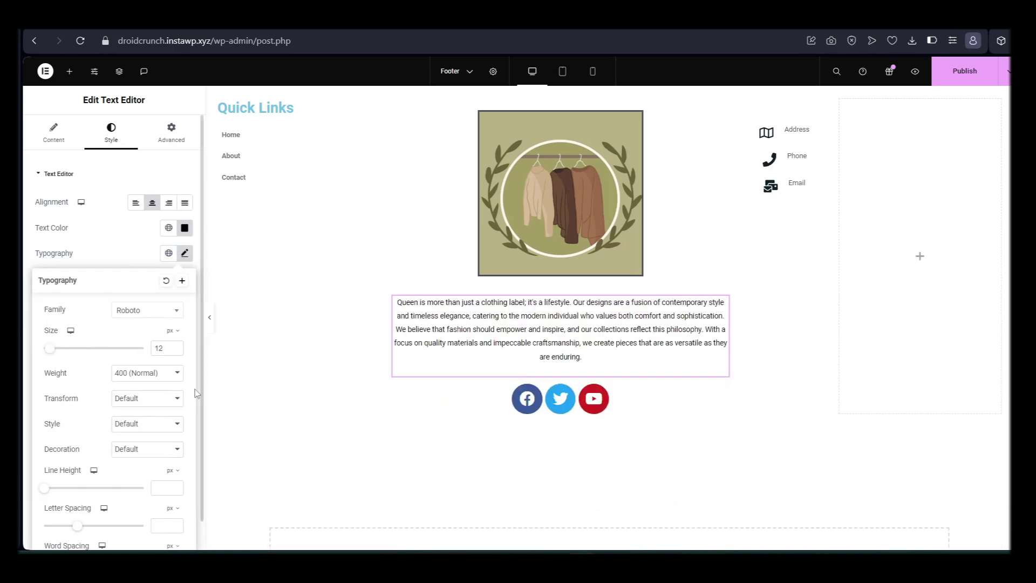
pyautogui.scroll(-1, 139, 477)
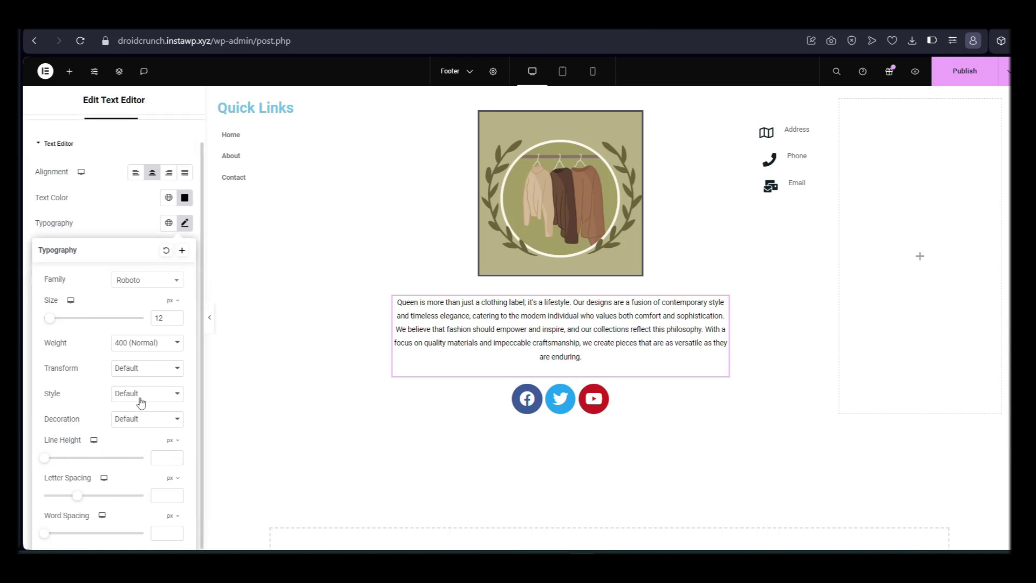
pyautogui.scroll(1, 140, 402)
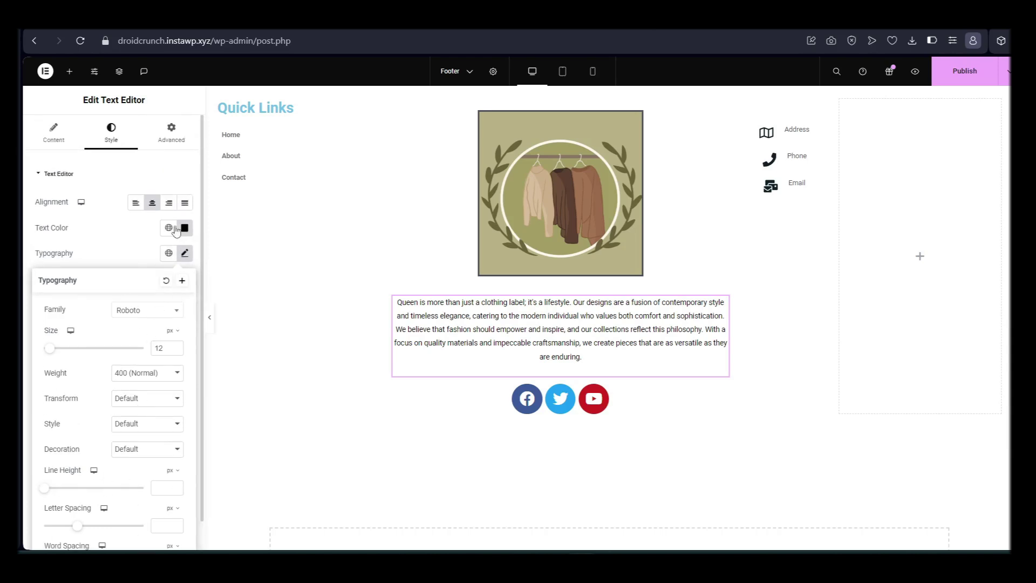
pyautogui.scroll(-1, 152, 361)
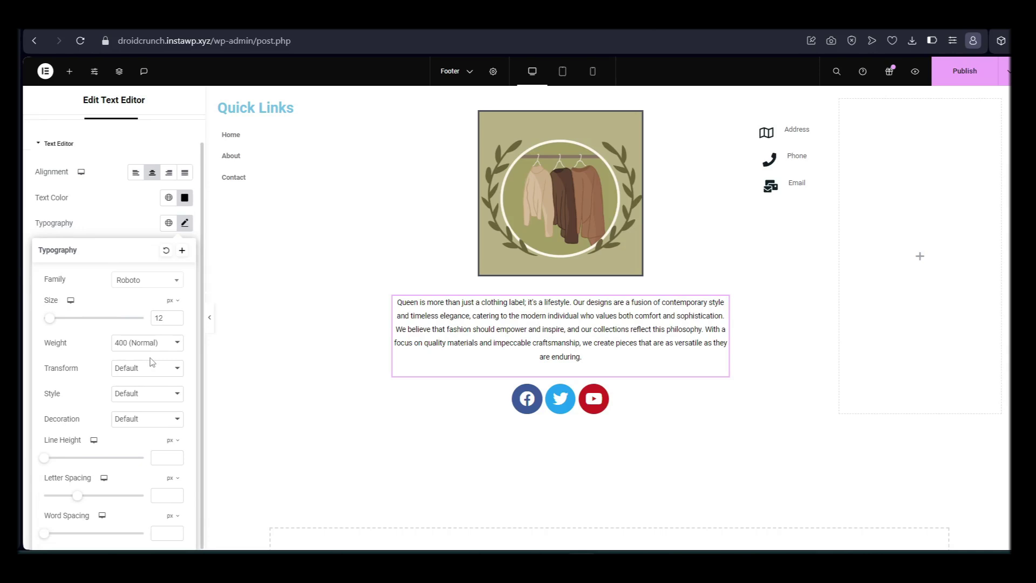
pyautogui.scroll(1, 104, 258)
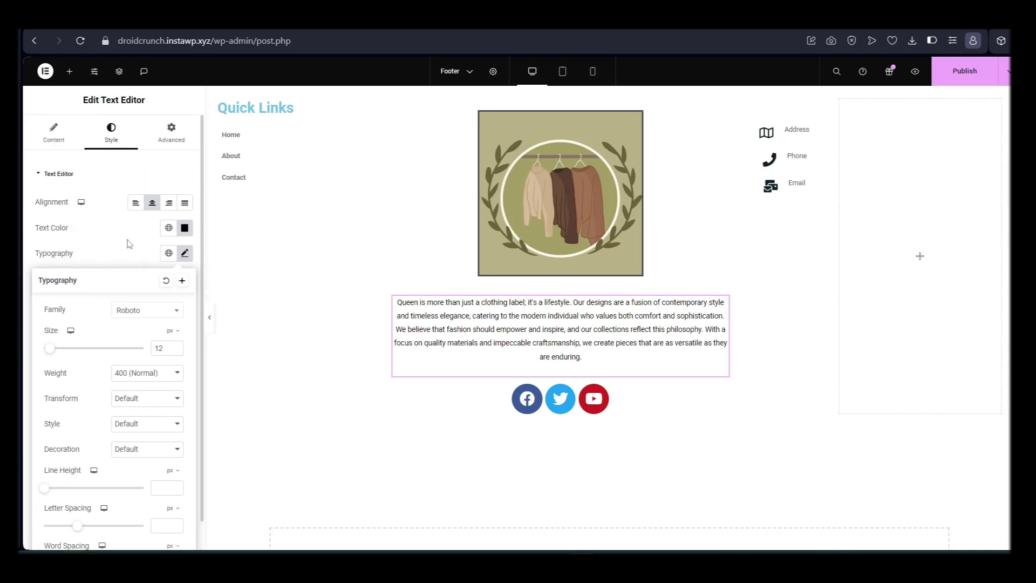
# Give the description paragraph a 10 px margin and 10 px padding on all sides.
pyautogui.click(72, 144)
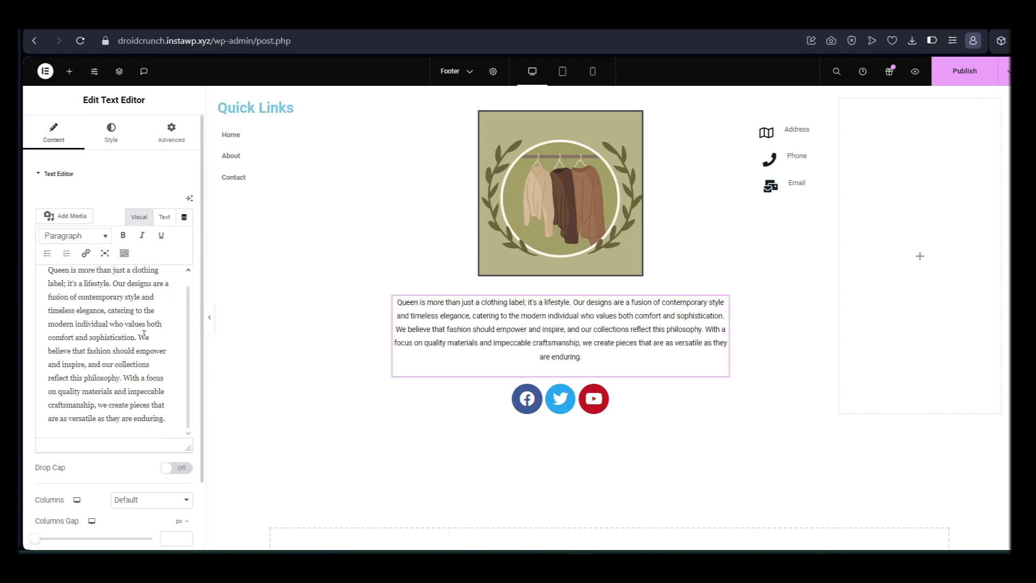
pyautogui.scroll(1, 149, 400)
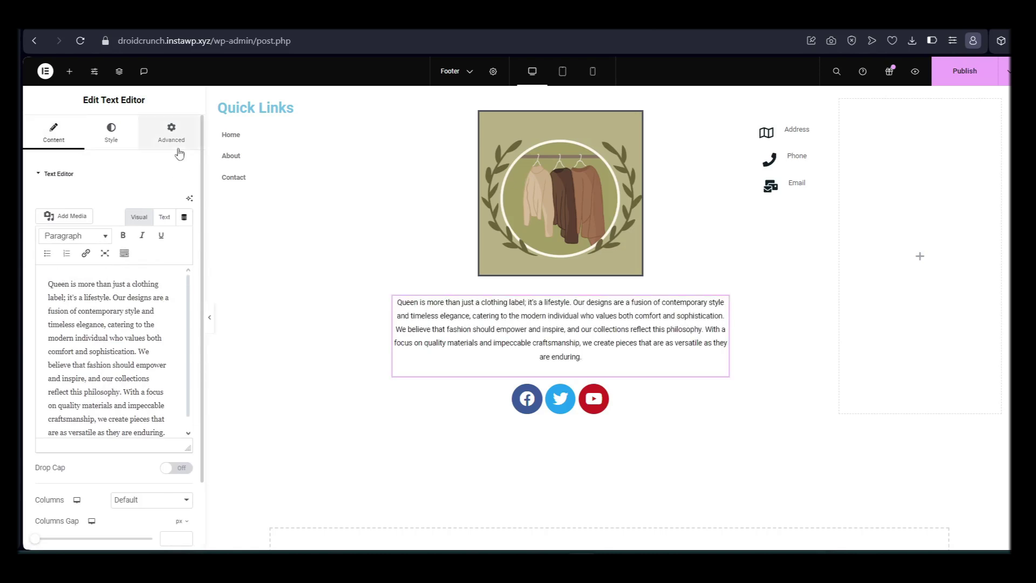
pyautogui.click(179, 121)
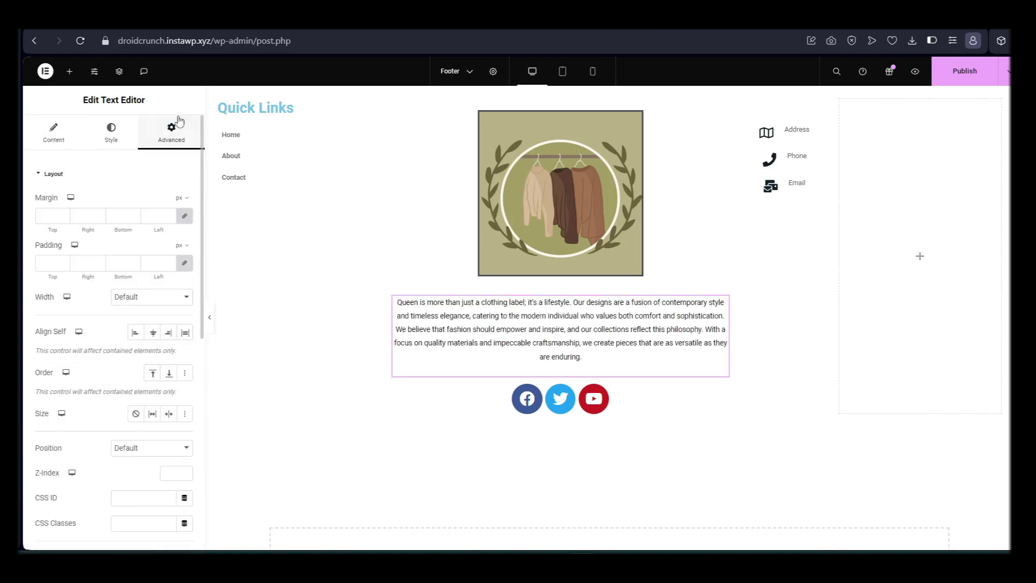
pyautogui.click(54, 214)
pyautogui.write('10')
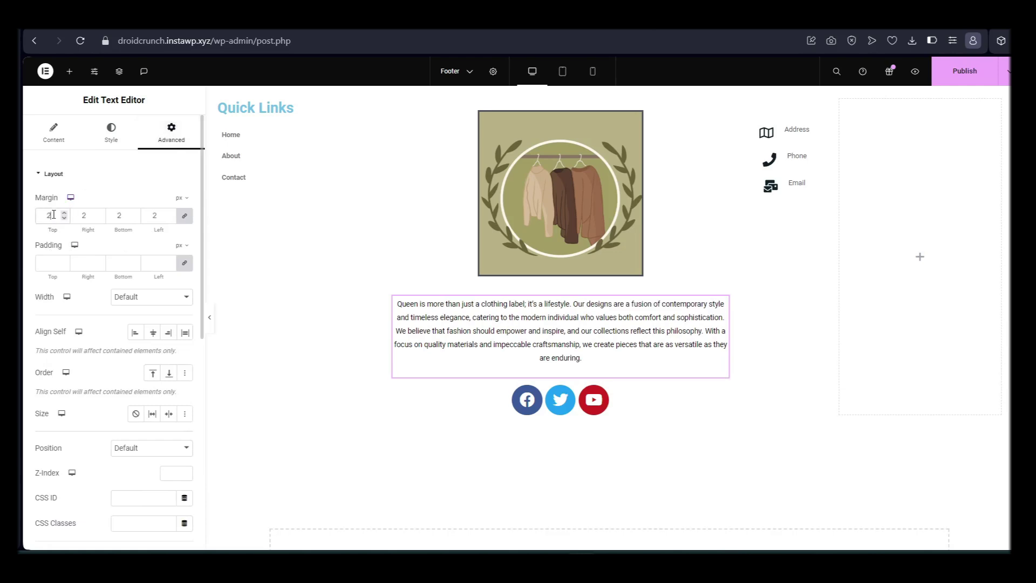
pyautogui.click(60, 261)
pyautogui.write('10')
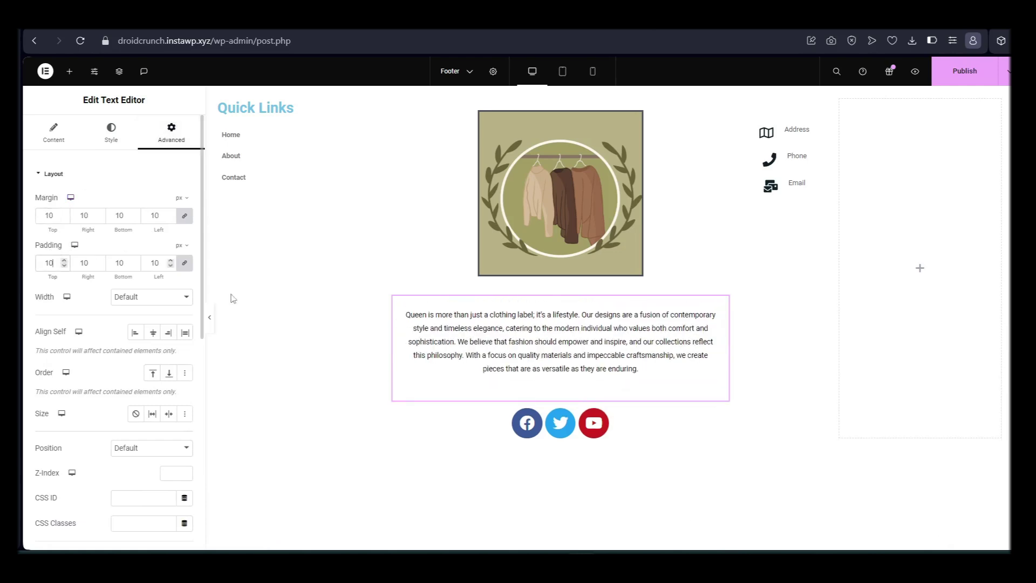
# Change the Quick Links heading's text color to black (#000000).
pyautogui.click(452, 265)
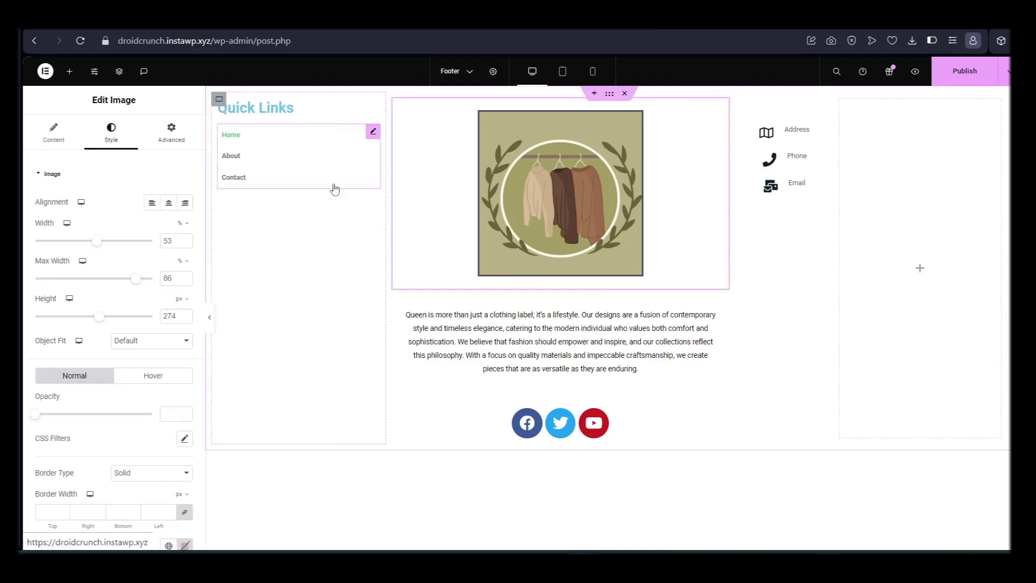
pyautogui.click(283, 160)
pyautogui.click(307, 116)
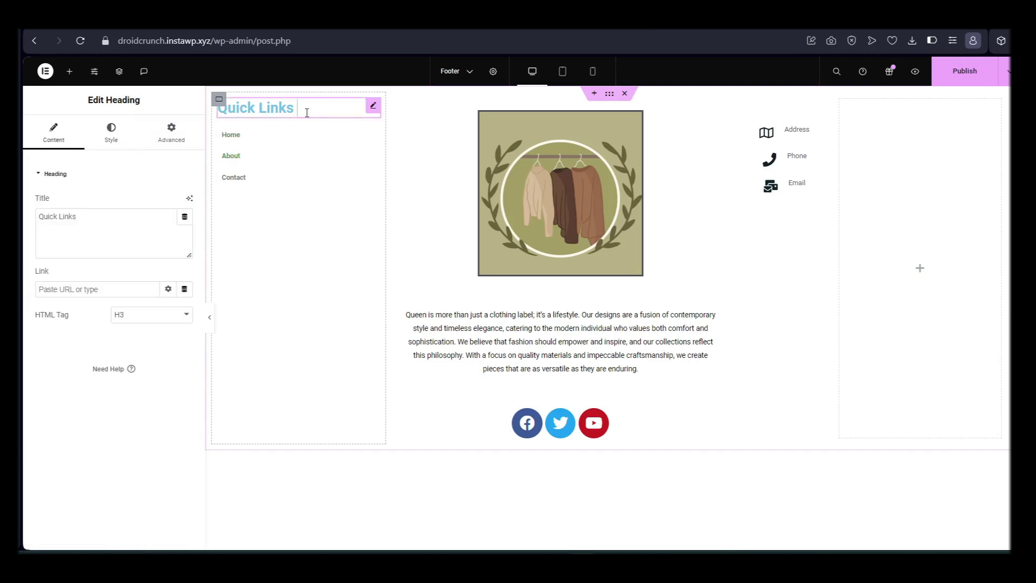
pyautogui.click(113, 131)
pyautogui.moveTo(302, 109); pyautogui.dragTo(262, 111)
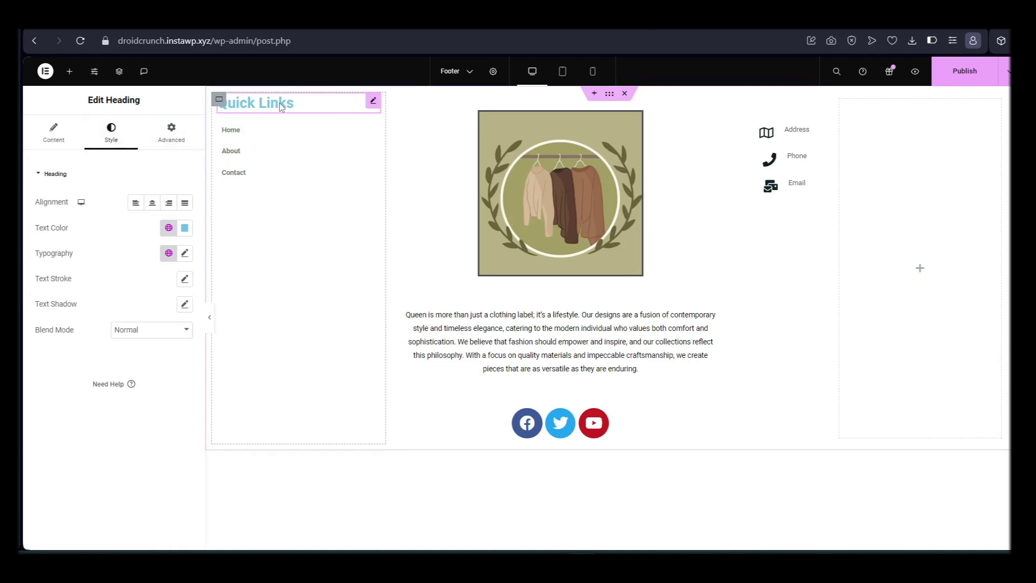
pyautogui.click(185, 229)
pyautogui.moveTo(202, 303); pyautogui.dragTo(252, 367)
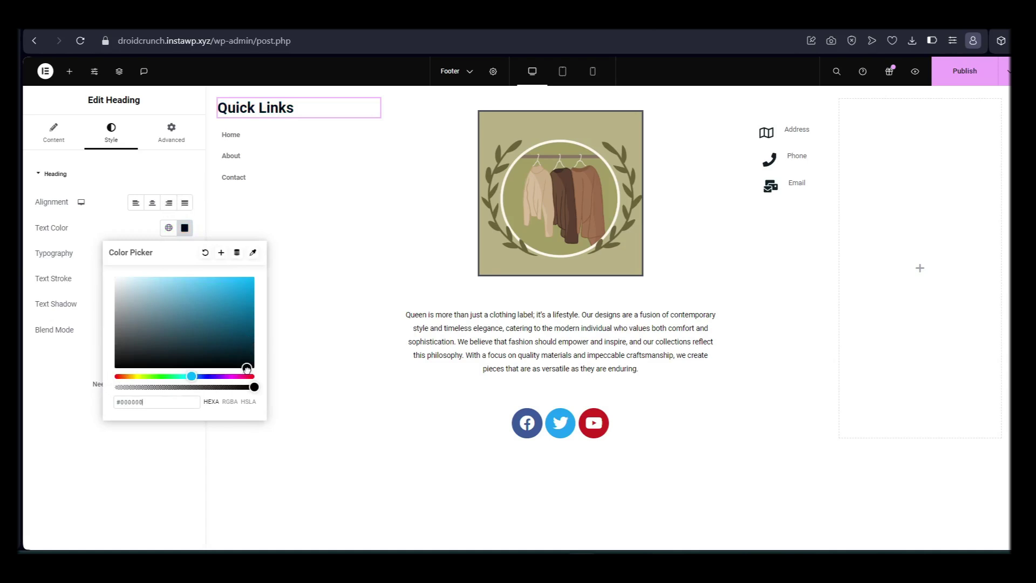
# Set the quick links navigation menu's horizontal padding to 47 and its vertical padding to 15.
pyautogui.click(270, 162)
pyautogui.click(273, 161)
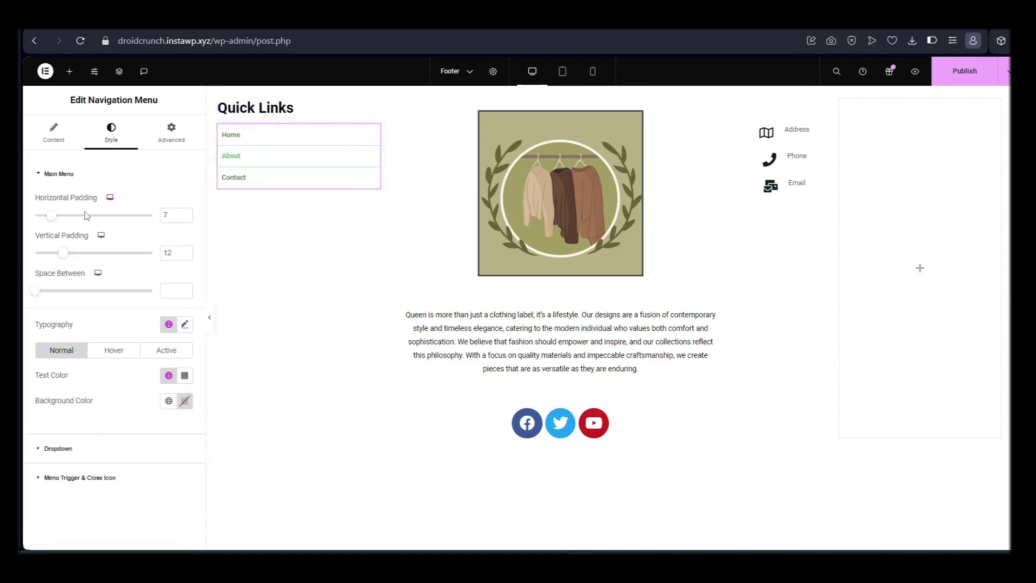
pyautogui.moveTo(54, 221); pyautogui.dragTo(148, 219)
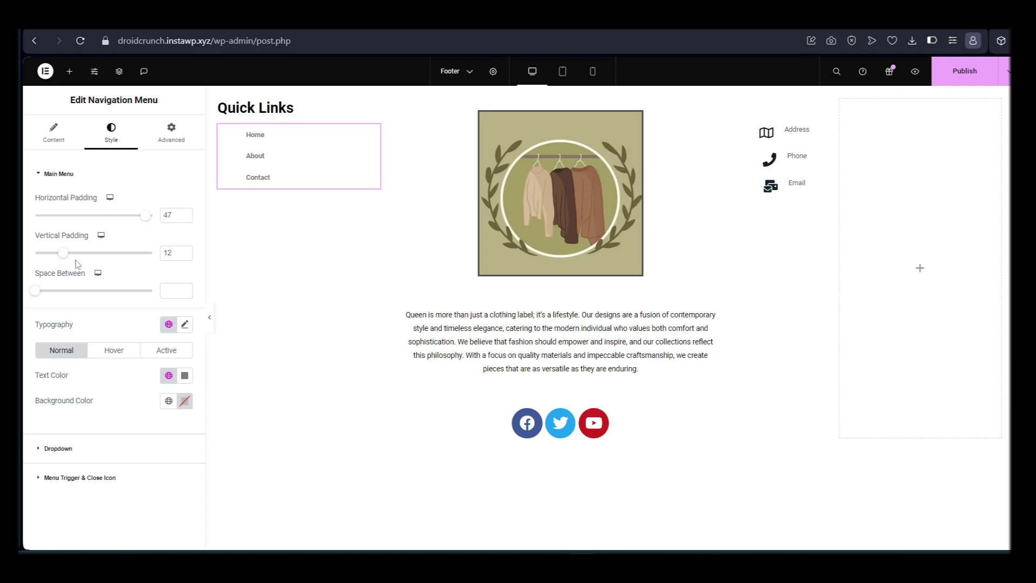
pyautogui.moveTo(67, 257)
pyautogui.mouseDown()
pyautogui.moveTo(97, 261)
pyautogui.moveTo(70, 259)
pyautogui.mouseUp()
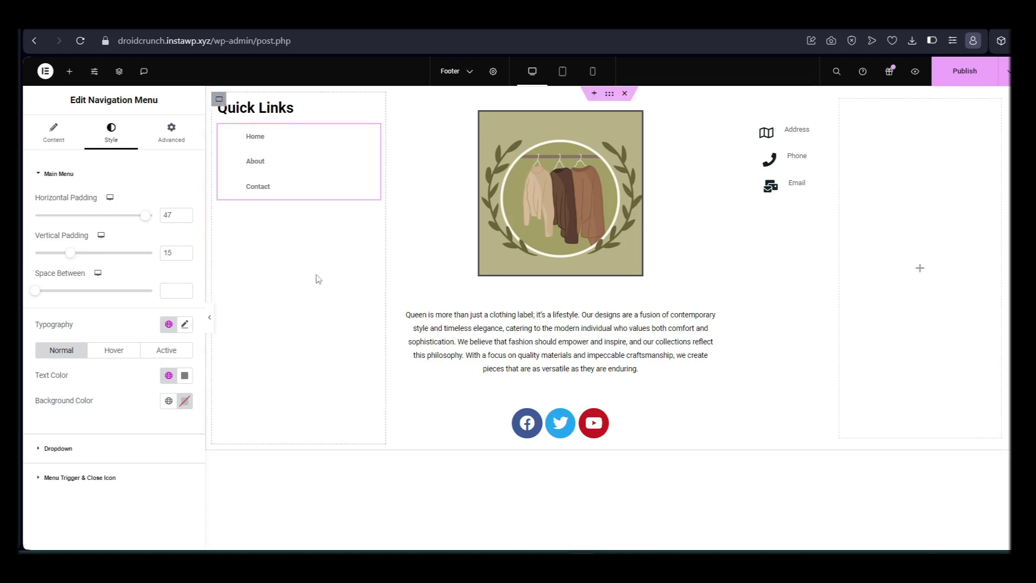
pyautogui.click(799, 356)
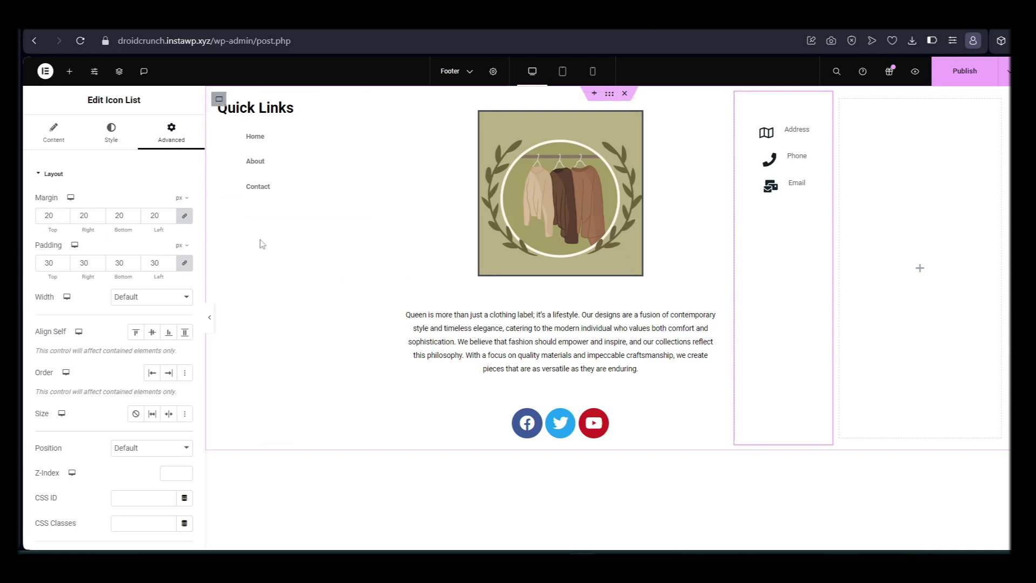
pyautogui.click(47, 141)
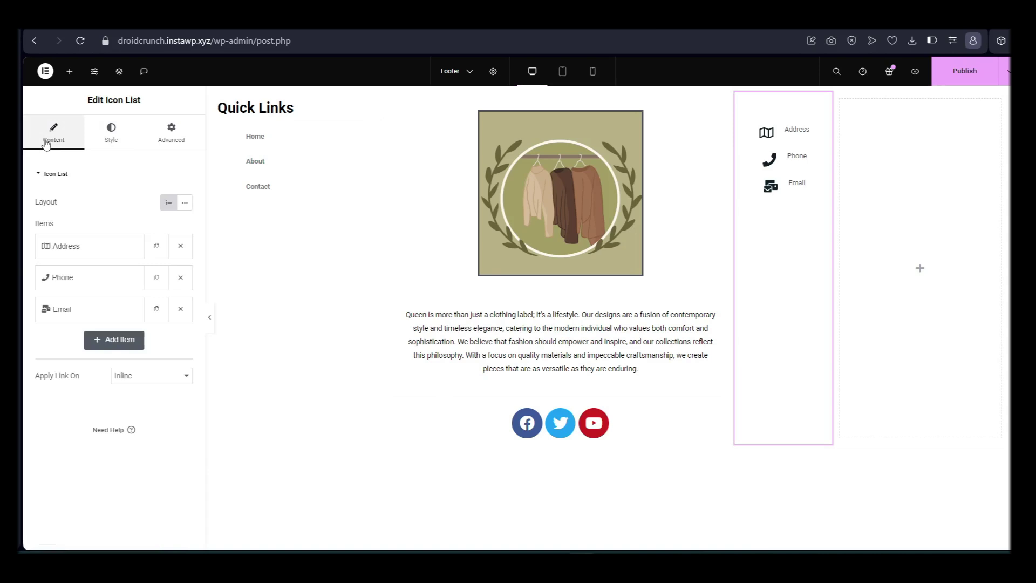
pyautogui.click(122, 140)
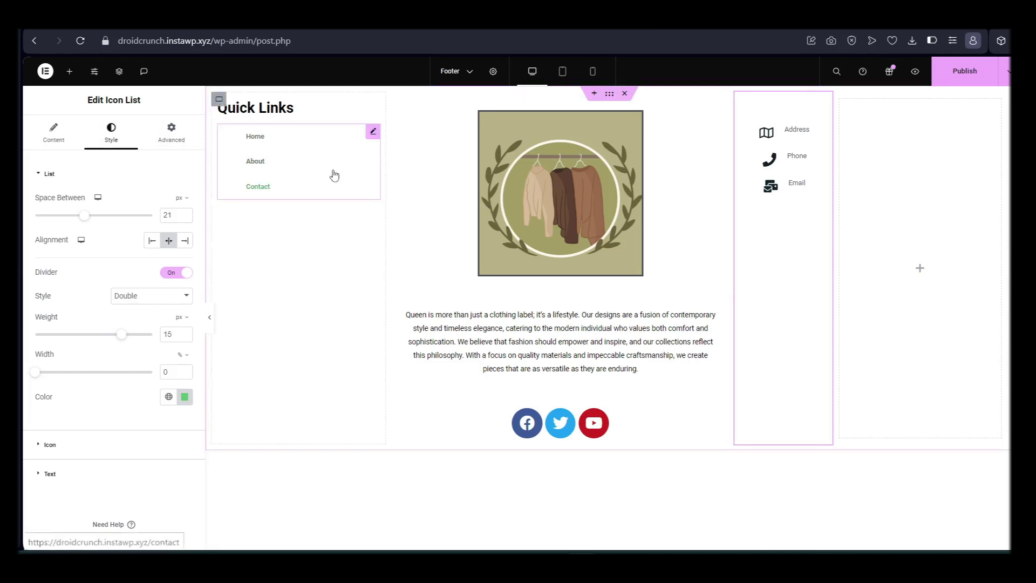
pyautogui.click(52, 132)
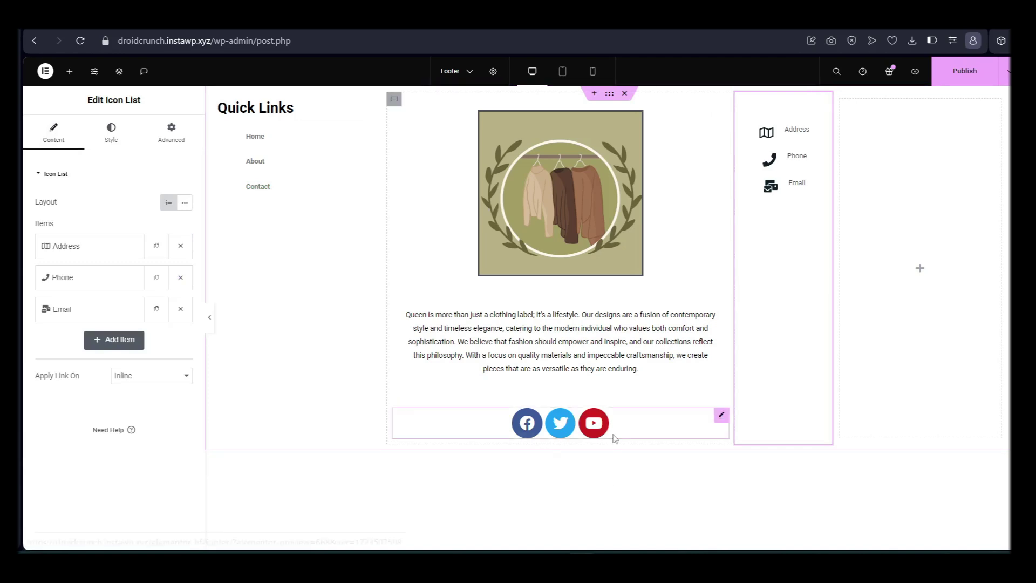
# Add a new single-column container with downward direction below the footer's columns.
pyautogui.scroll(-3, 614, 438)
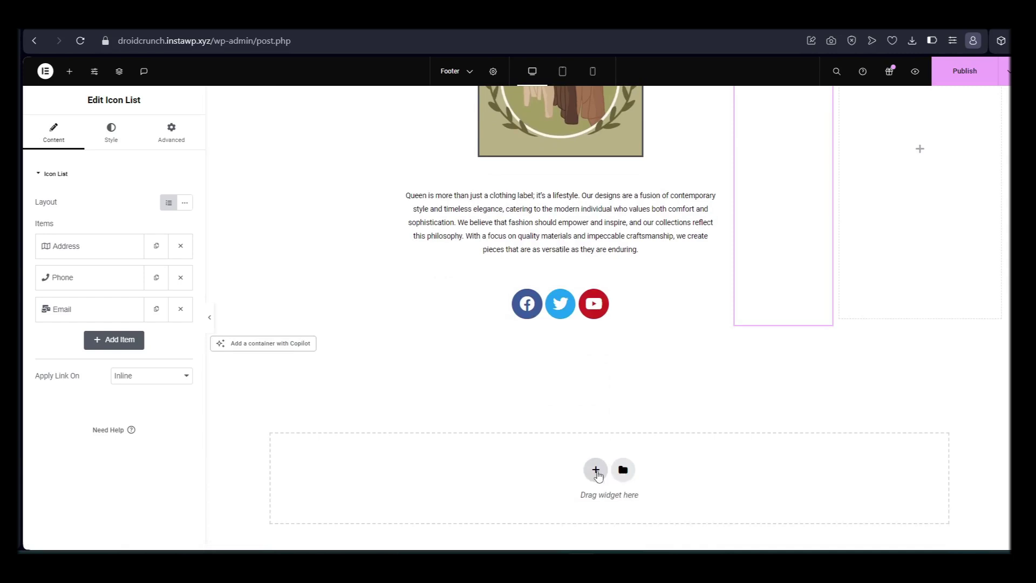
pyautogui.click(596, 469)
pyautogui.click(571, 507)
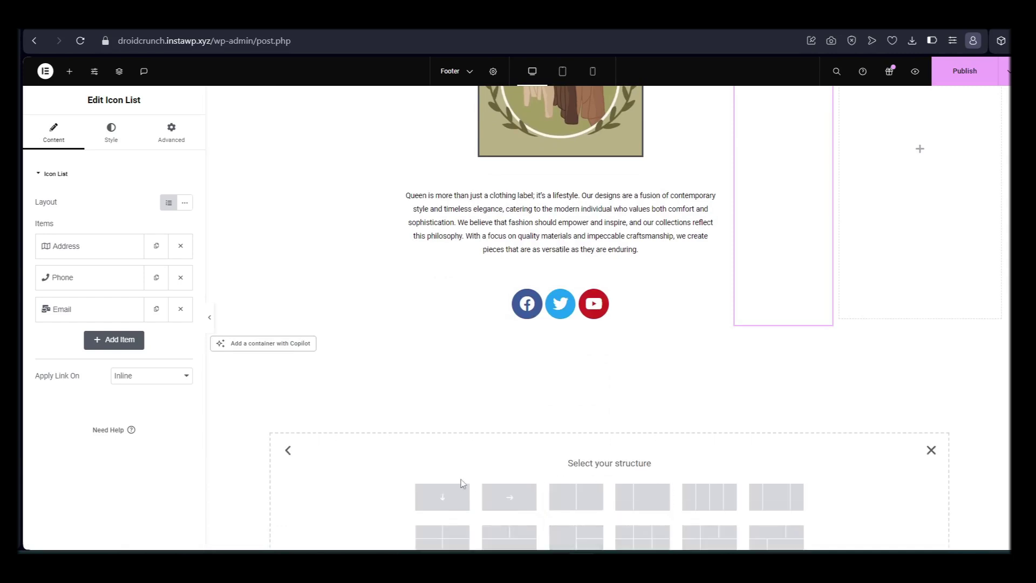
pyautogui.click(451, 500)
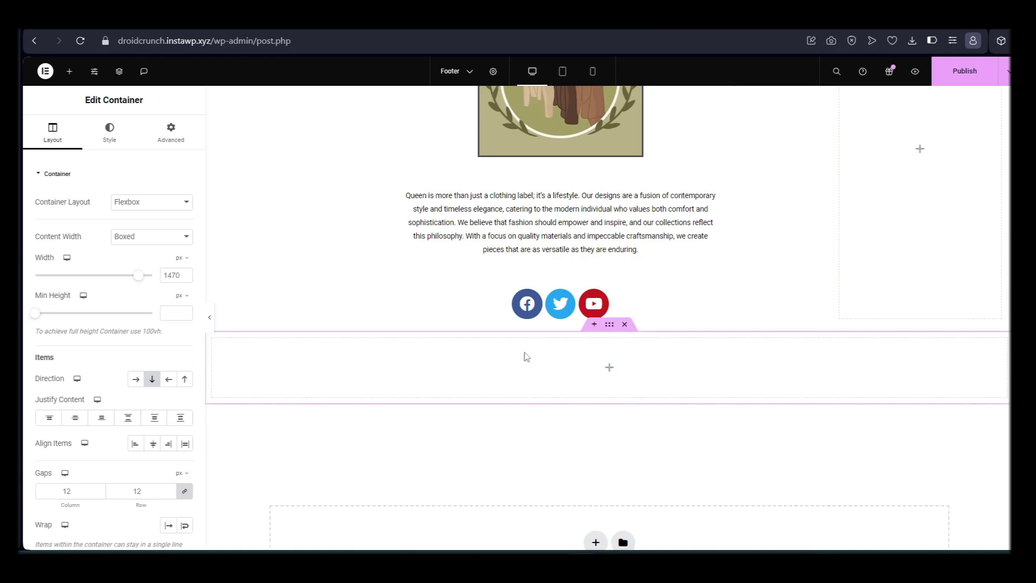
# Find the Copyright widget and place it in the new container below the footer's columns.
pyautogui.click(69, 71)
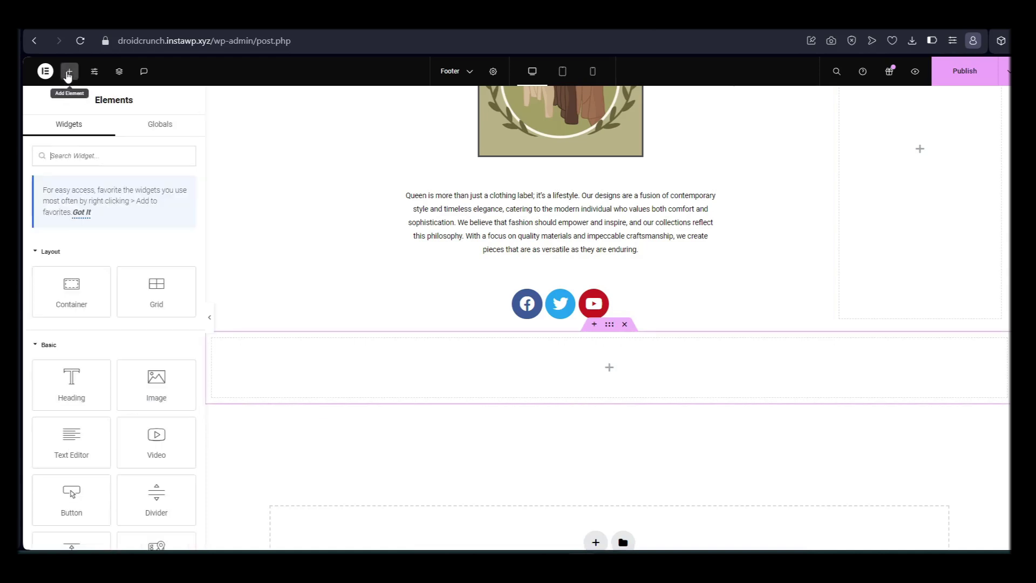
pyautogui.write('cop')
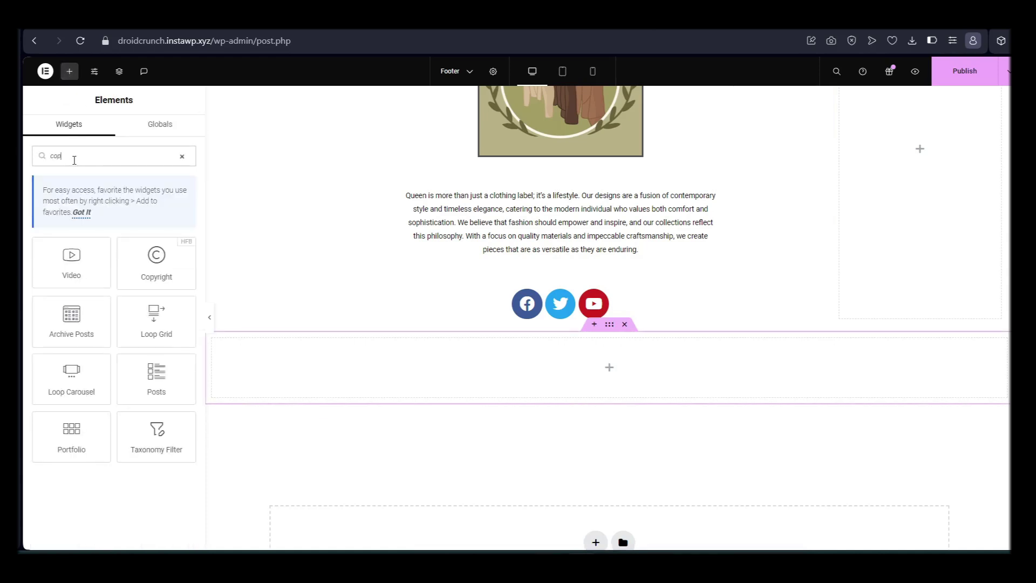
pyautogui.write('yri')
pyautogui.moveTo(72, 264); pyautogui.dragTo(568, 355)
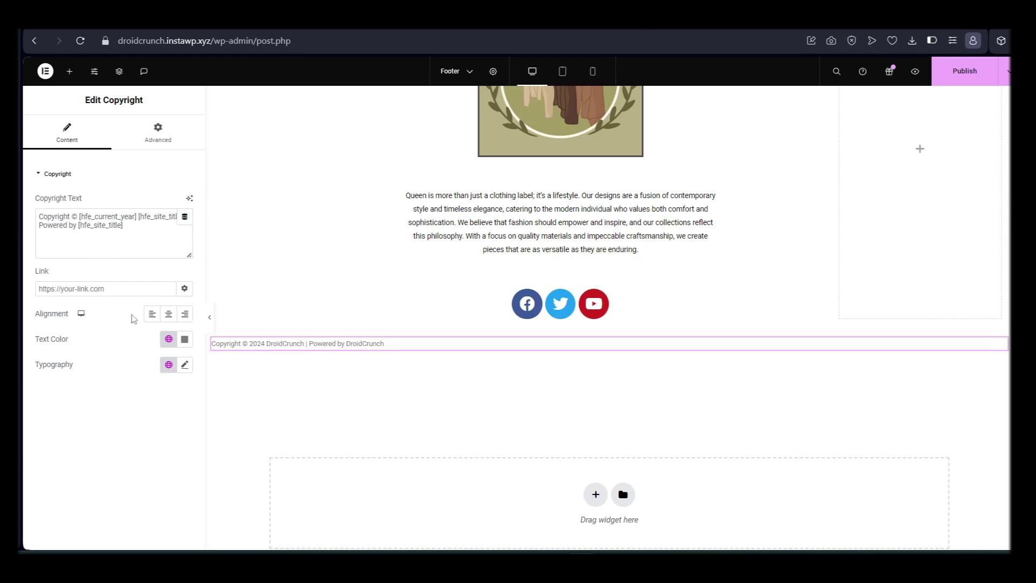
# Center the copyright text and change its text color to a very dark red.
pyautogui.click(169, 316)
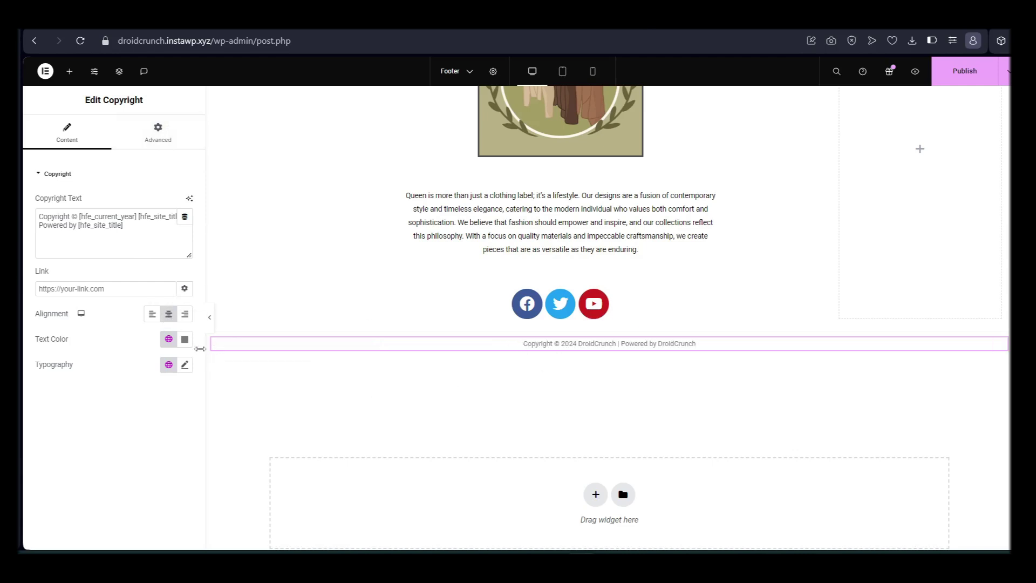
pyautogui.click(185, 339)
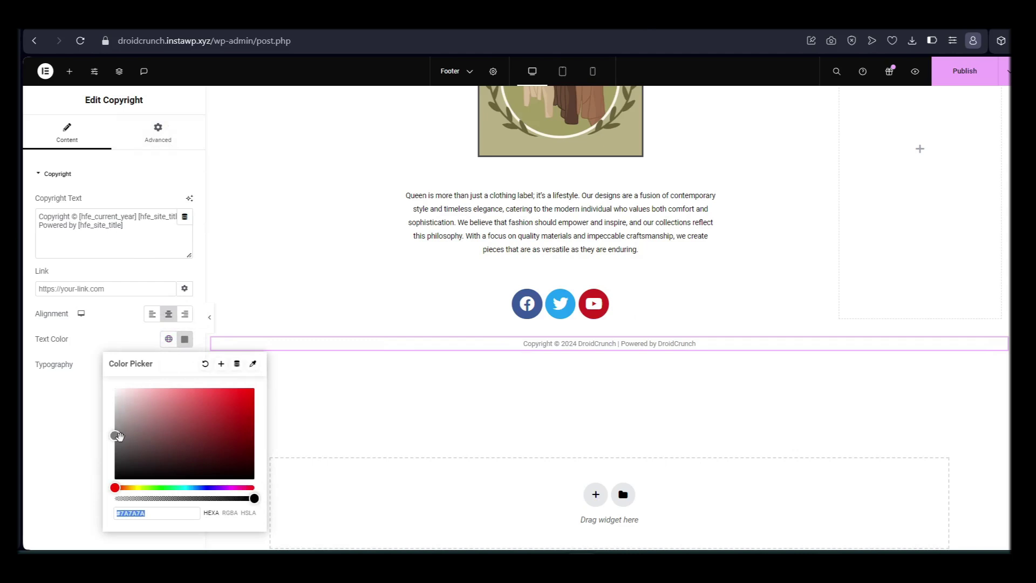
pyautogui.moveTo(118, 436); pyautogui.dragTo(241, 461)
# Set the copyright text's typography size to 18 px and publish the footer.
pyautogui.click(184, 365)
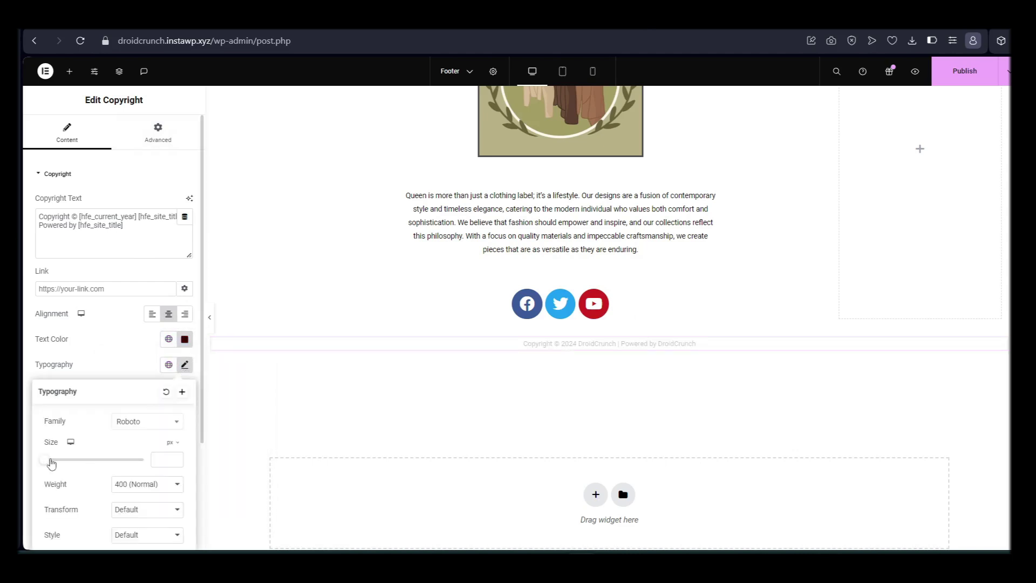
pyautogui.moveTo(72, 463); pyautogui.dragTo(50, 462)
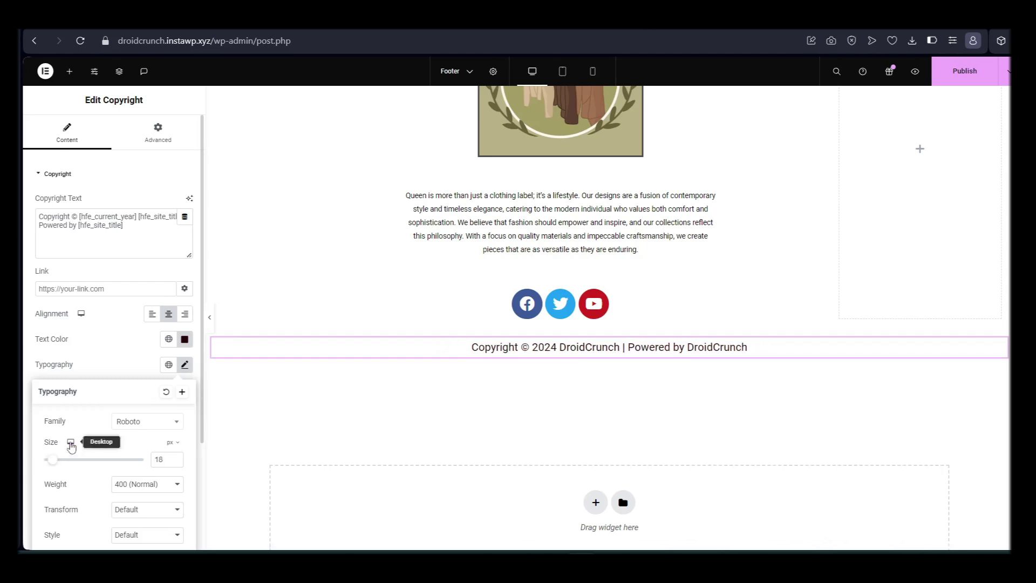
pyautogui.click(620, 347)
pyautogui.scroll(3, 671, 460)
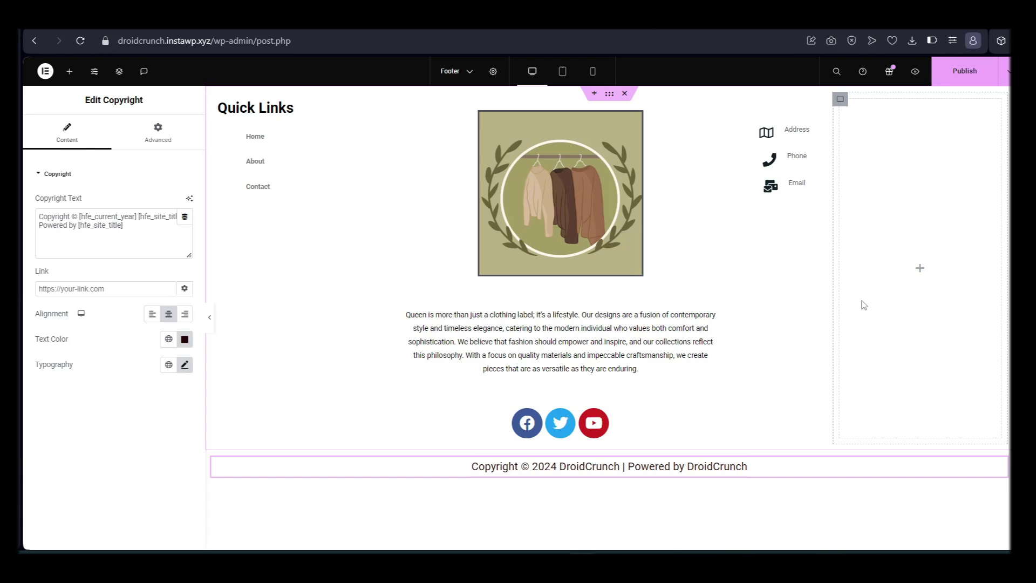
pyautogui.click(971, 73)
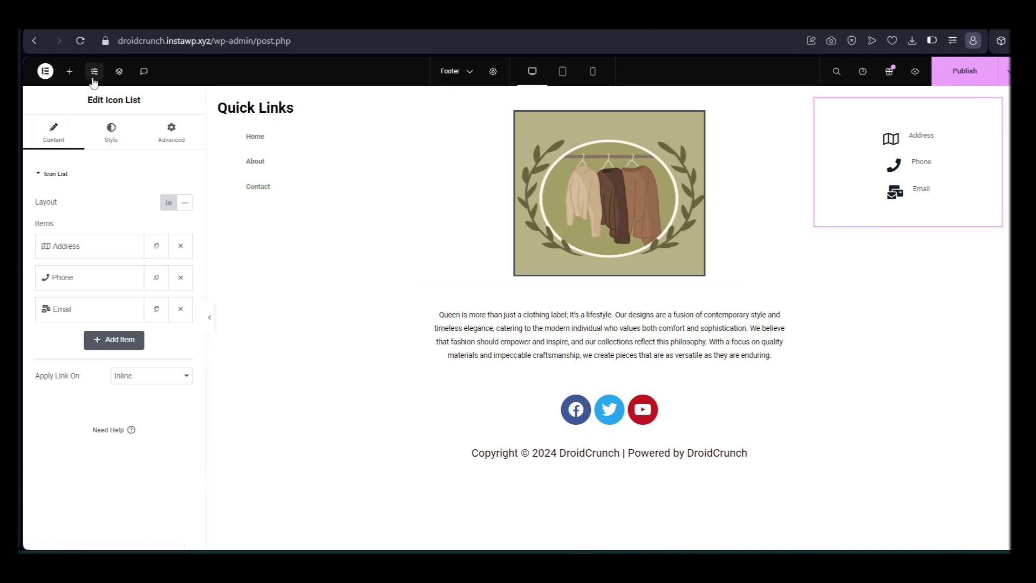
# Find the Heading widget and place it above the contact icon list.
pyautogui.click(69, 73)
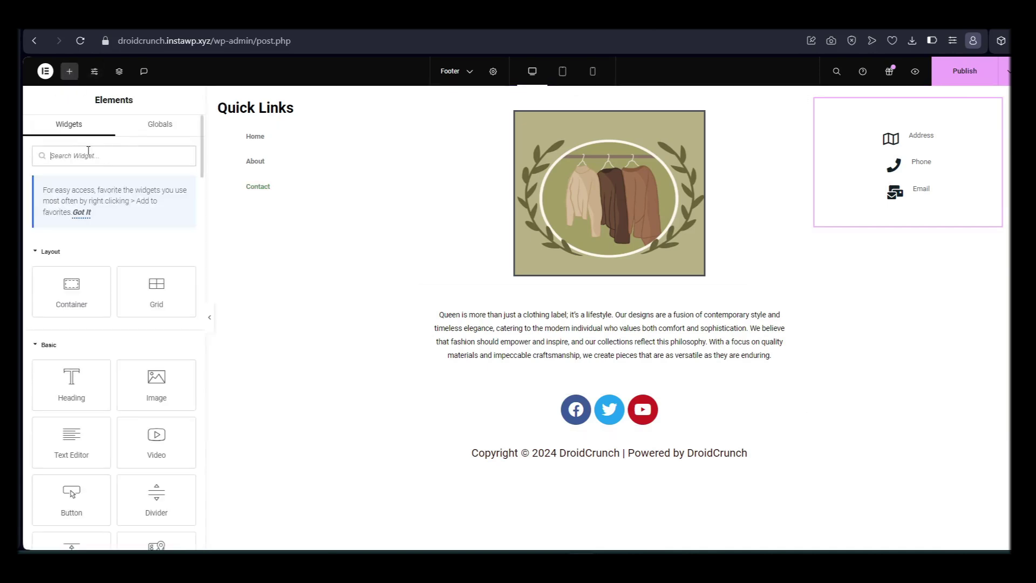
pyautogui.write('Jeading')
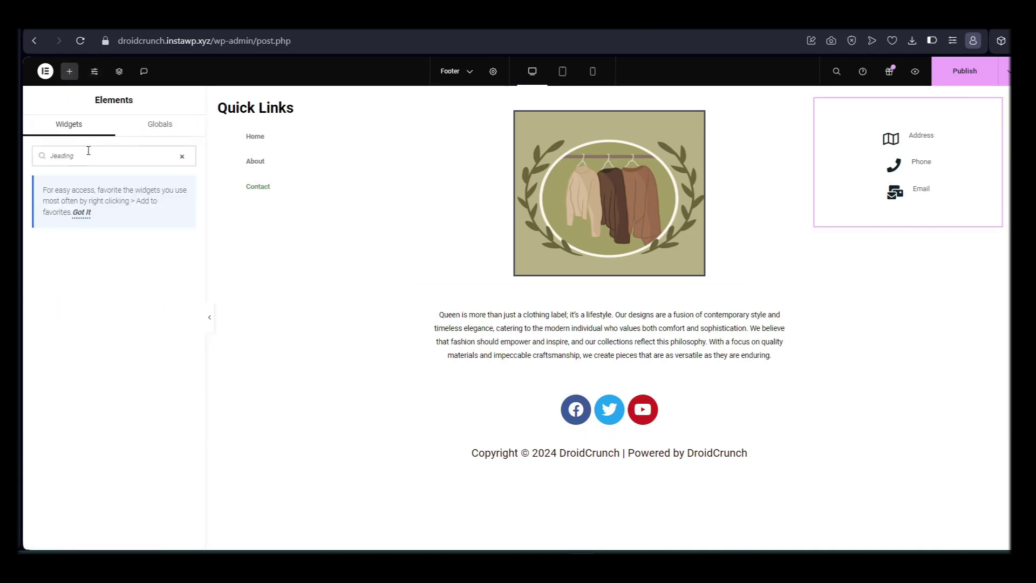
pyautogui.press('BackSpace')
pyautogui.press('BackSpace')
pyautogui.write('Head')
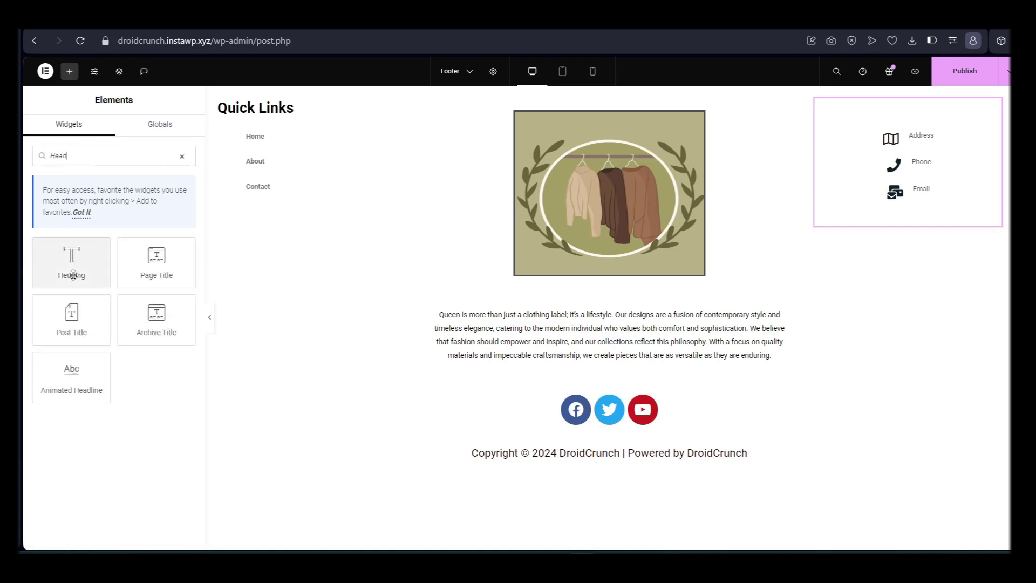
pyautogui.moveTo(72, 270); pyautogui.dragTo(909, 97)
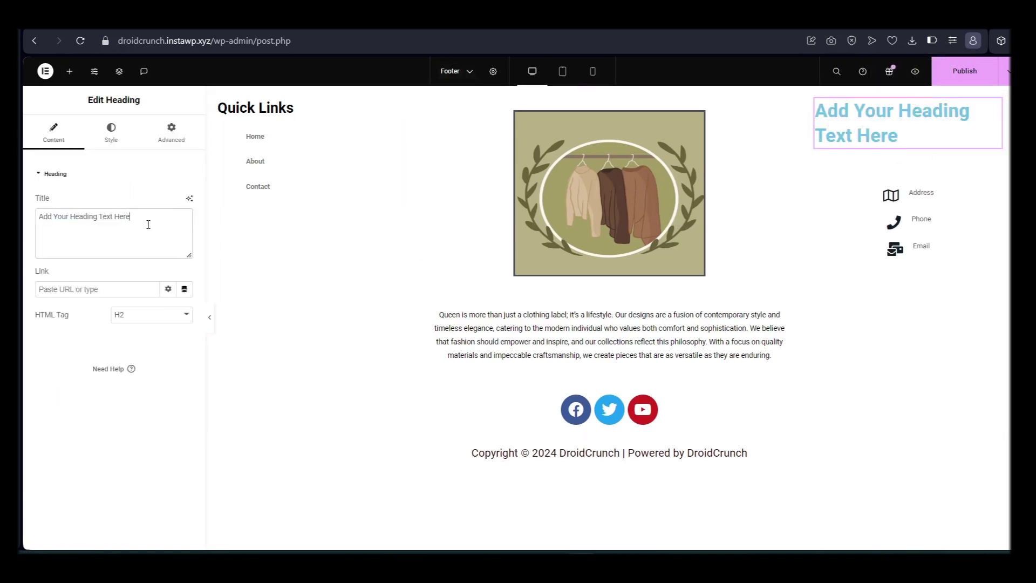
# Replace the new heading's placeholder title with "Contact".
pyautogui.press('BackSpace')
pyautogui.press('BackSpace')
pyautogui.press('BackSpace')
pyautogui.press('BackSpace')
pyautogui.press('BackSpace')
pyautogui.press('BackSpace')
pyautogui.press('BackSpace')
pyautogui.press('BackSpace')
pyautogui.press('BackSpace')
pyautogui.press('BackSpace')
pyautogui.press('BackSpace')
pyautogui.press('BackSpace')
pyautogui.press('BackSpace')
pyautogui.press('BackSpace')
pyautogui.press('BackSpace')
pyautogui.press('BackSpace')
pyautogui.press('BackSpace')
pyautogui.press('BackSpace')
pyautogui.press('BackSpace')
pyautogui.press('BackSpace')
pyautogui.write('Contact')
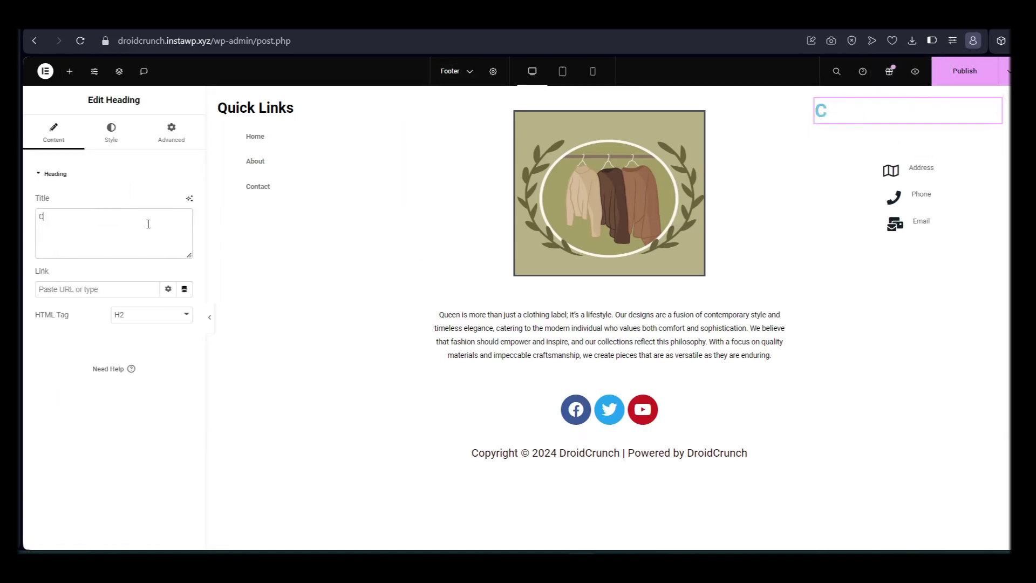
# Change the Contact heading's text color to dark blue (#031B25).
pyautogui.click(108, 140)
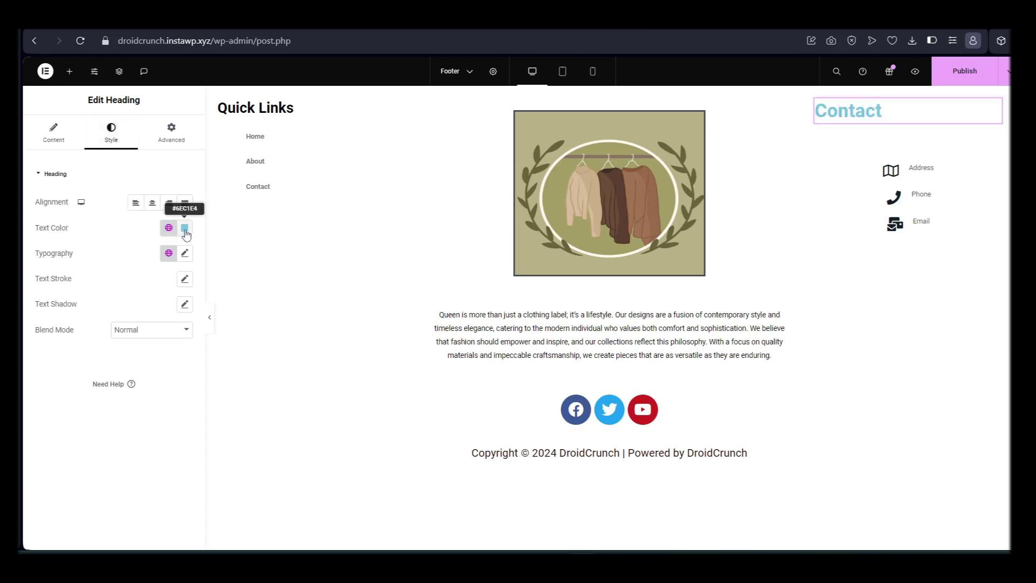
pyautogui.click(185, 229)
pyautogui.moveTo(187, 291); pyautogui.dragTo(244, 354)
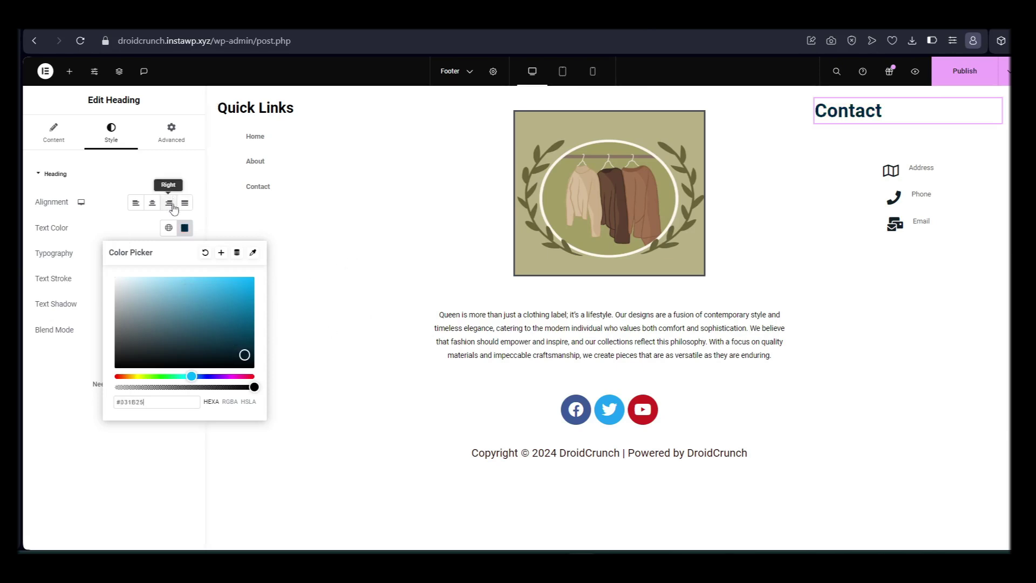
# Center-align both the Contact heading and the Quick Links heading in their columns.
pyautogui.click(150, 205)
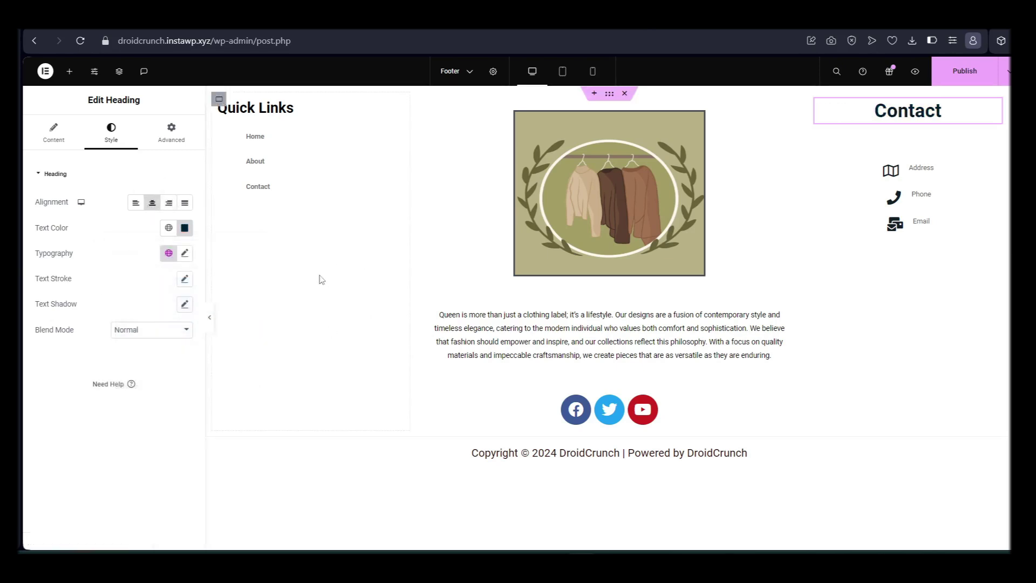
pyautogui.click(280, 116)
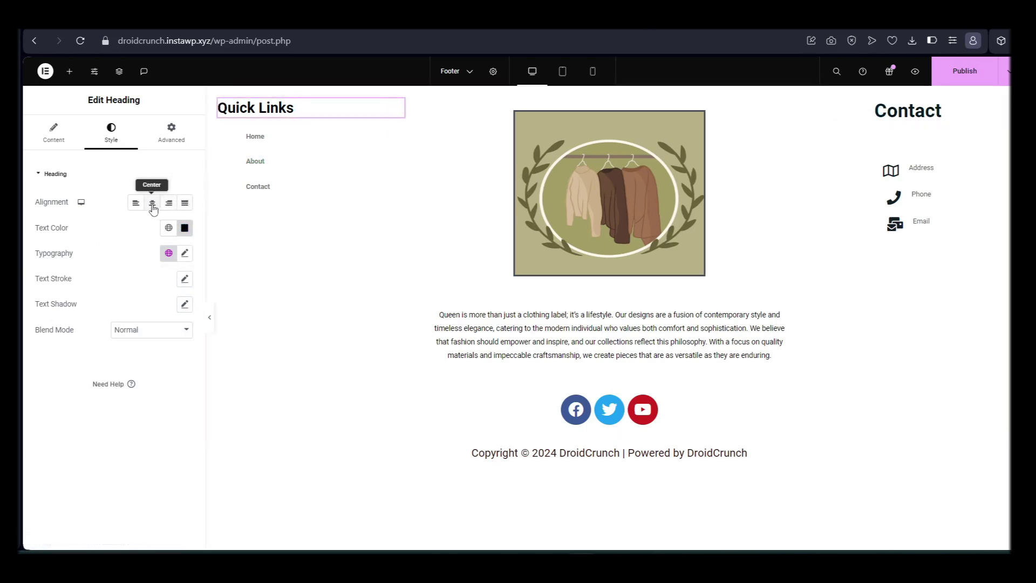
pyautogui.click(152, 204)
# Set the quick links menu's horizontal padding to 50 and vertical padding to 18, and publish the footer.
pyautogui.click(254, 138)
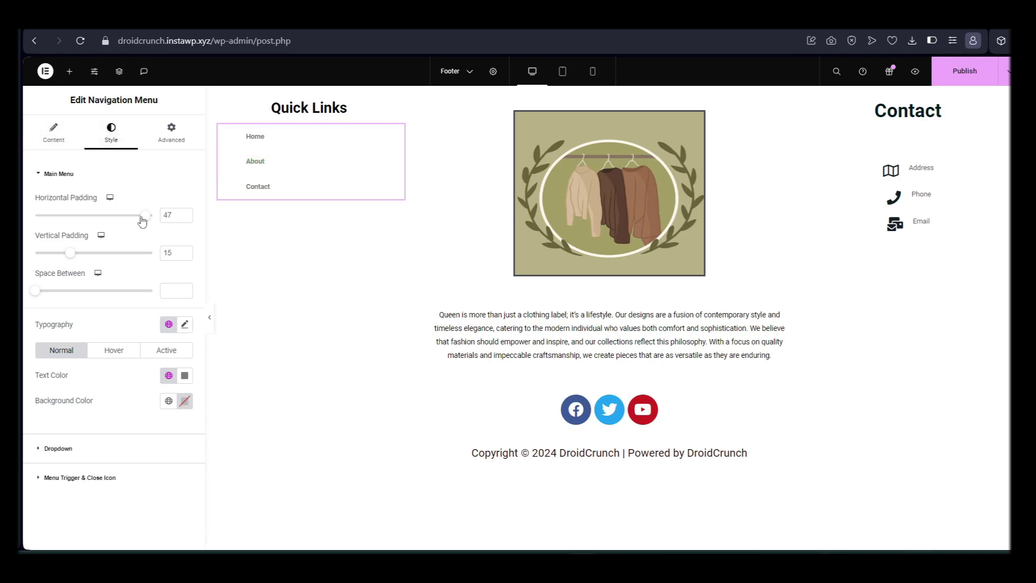
pyautogui.moveTo(142, 221); pyautogui.dragTo(153, 216)
pyautogui.moveTo(70, 253); pyautogui.dragTo(77, 254)
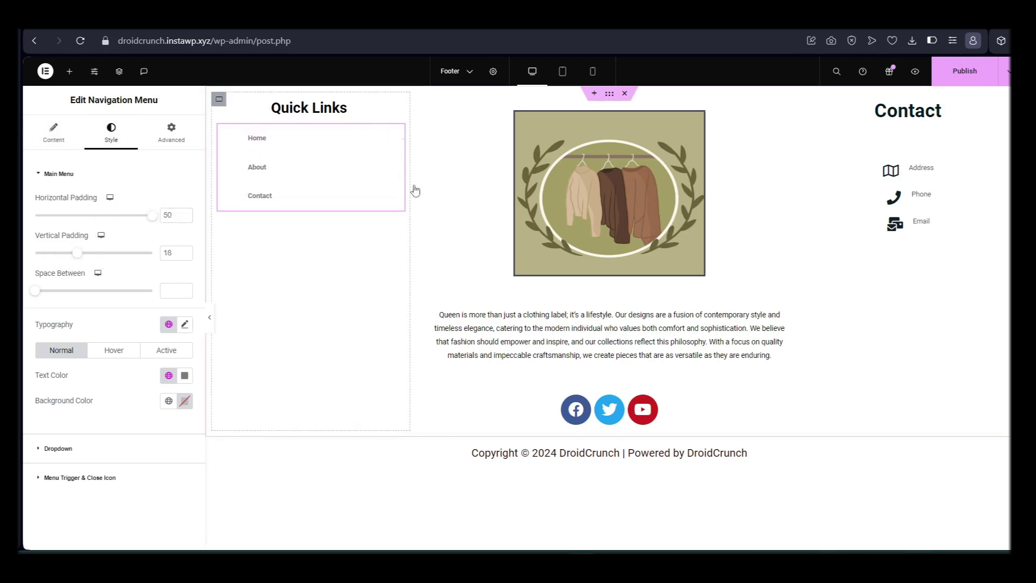
pyautogui.click(982, 78)
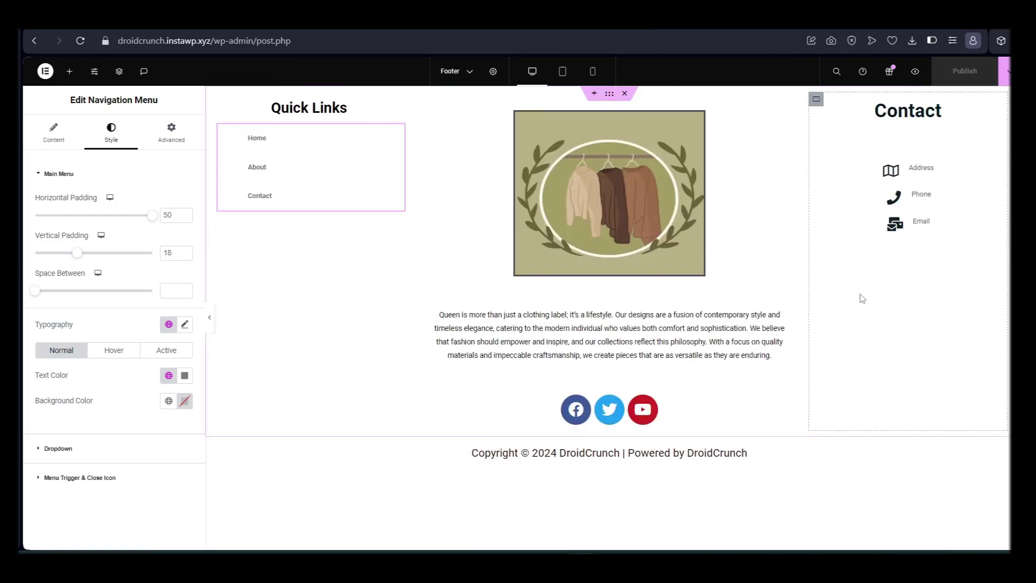
# Preview the footer, leave the editor and open the live site's home page to check the footer there.
pyautogui.click(914, 72)
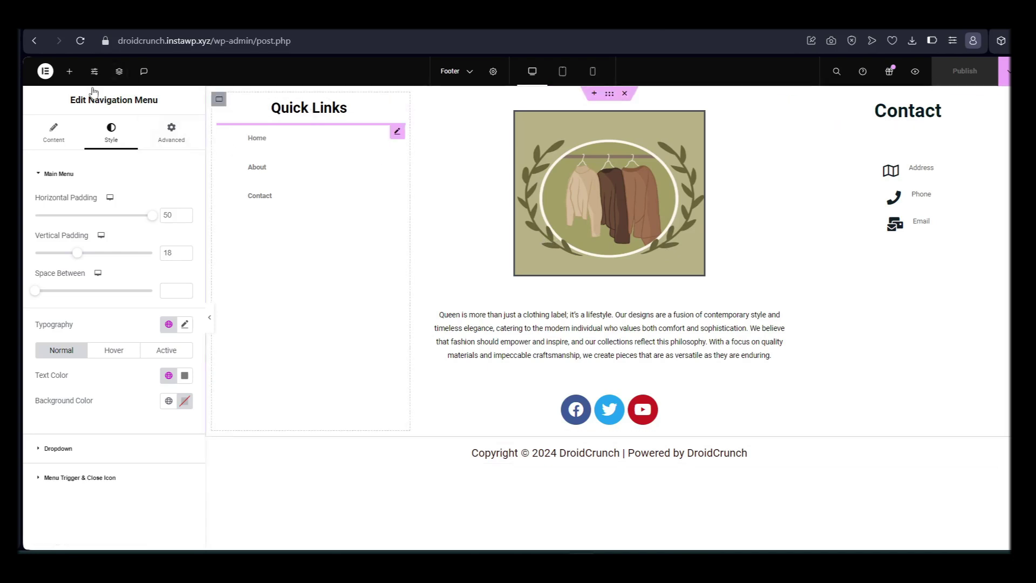
pyautogui.click(34, 41)
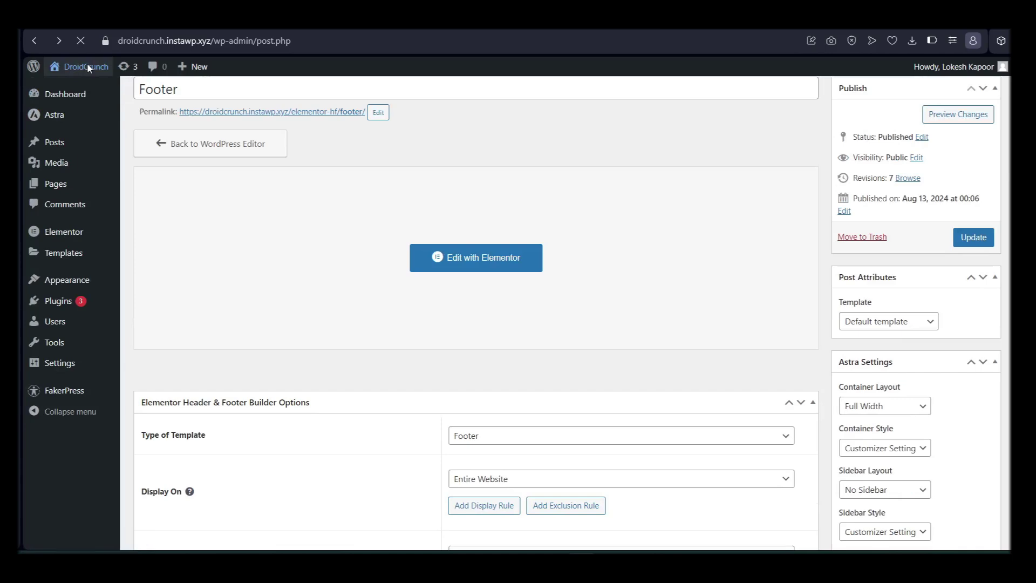
pyautogui.click(87, 67)
pyautogui.scroll(-4, 836, 363)
pyautogui.scroll(-15, 840, 364)
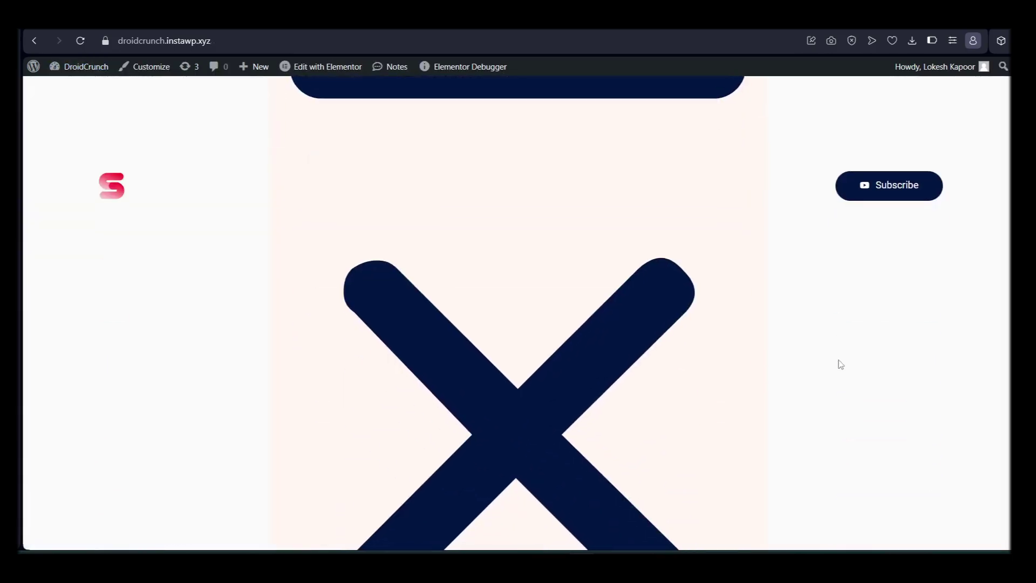